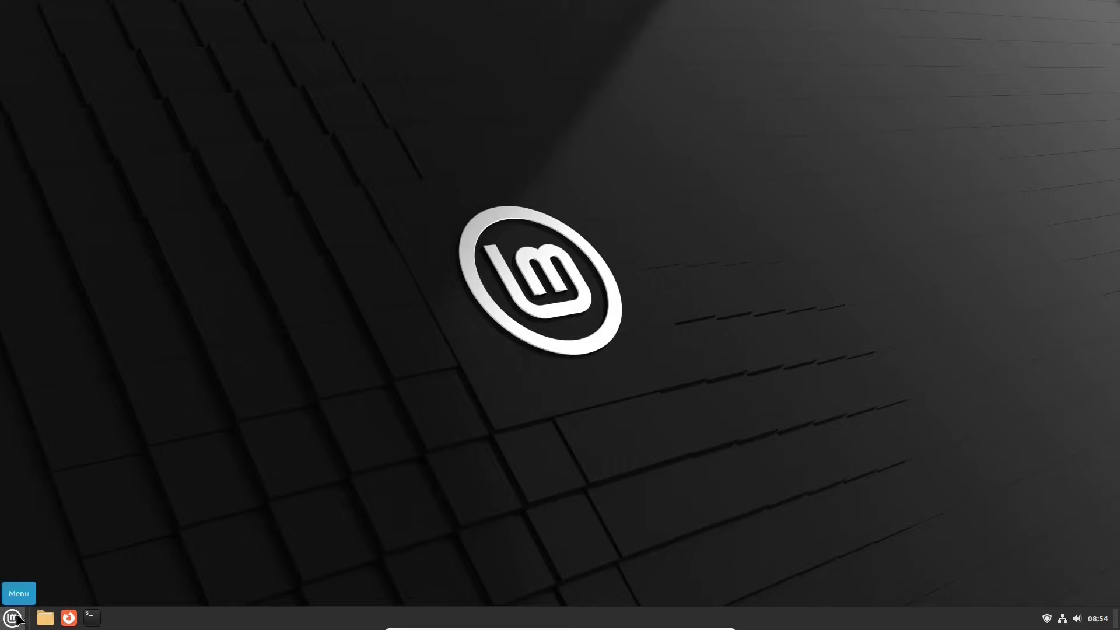
# Step: Open the home folder in Files and close the Linux Mint Welcome window
pyautogui.click(44, 622)
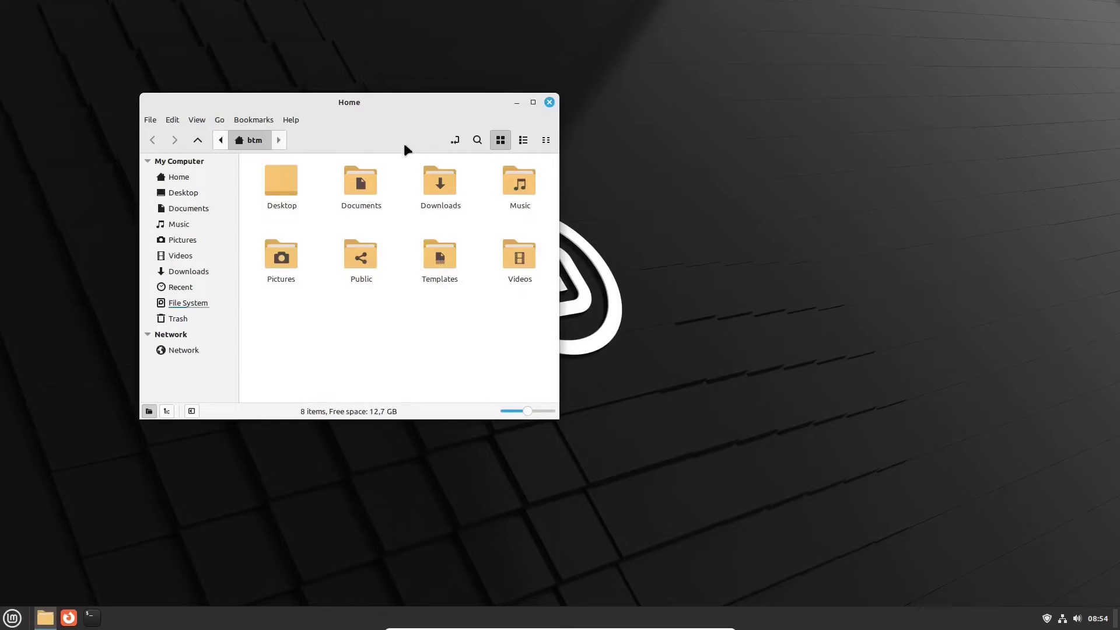
pyautogui.moveTo(395, 106); pyautogui.dragTo(890, 93)
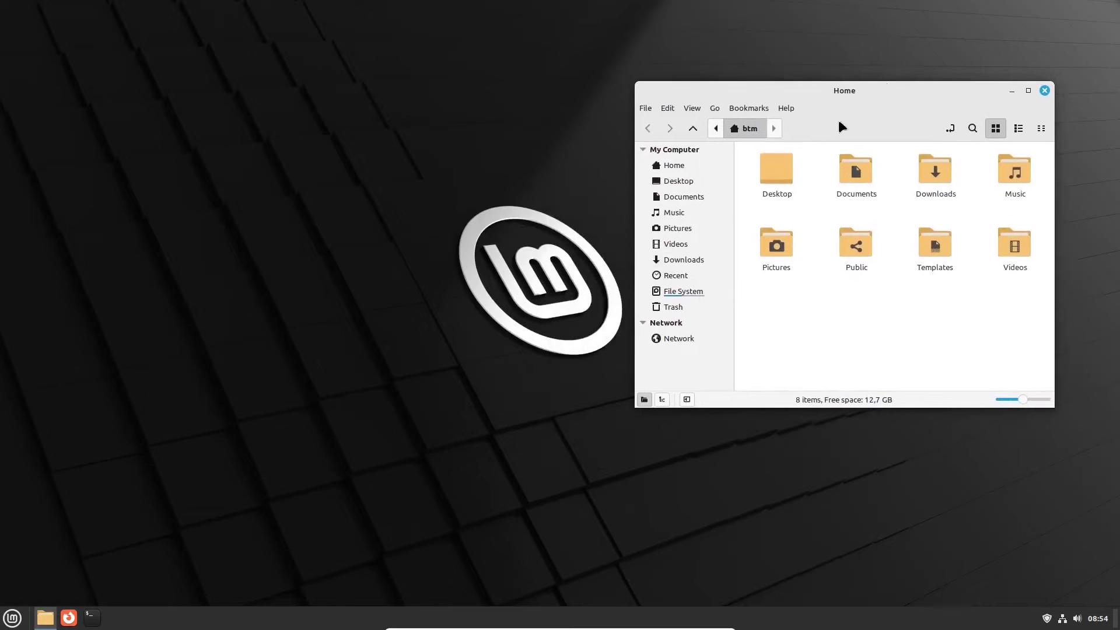
pyautogui.press('super')
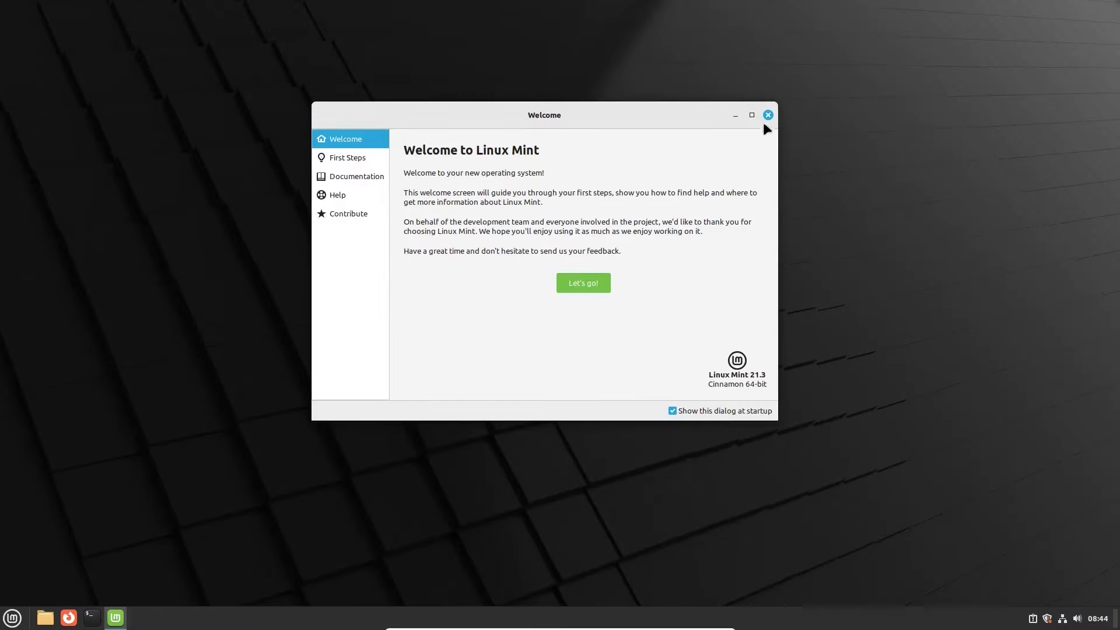
pyautogui.click(767, 116)
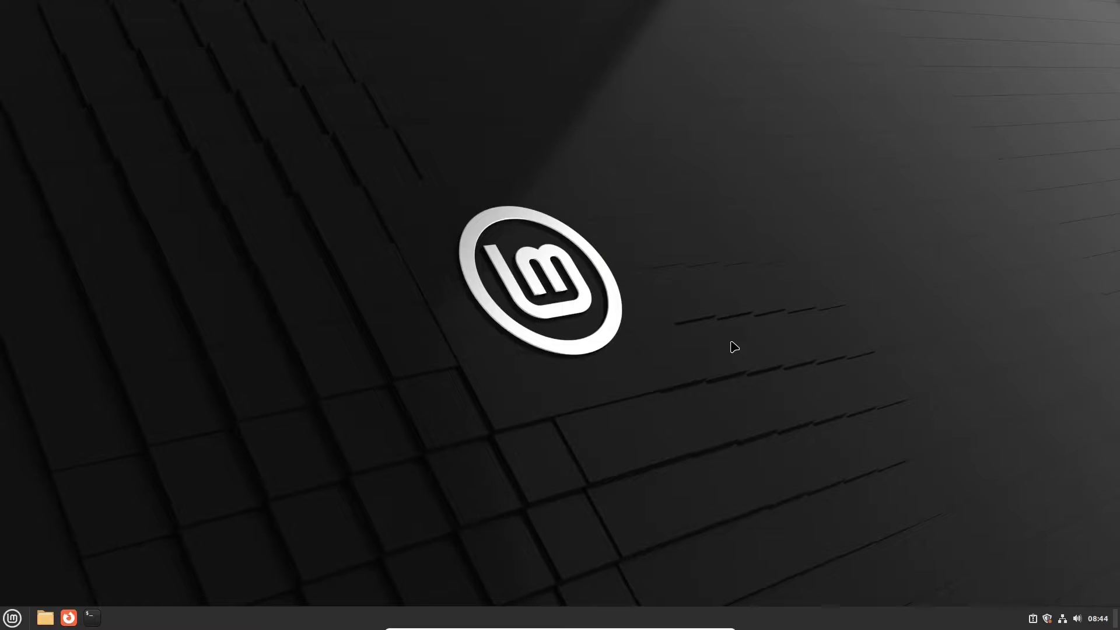
# Step: Install the mintupdate 6.0.9 update, declining the local mirror and dismissing the mint-upgrade-info 404 error
pyautogui.click(1047, 620)
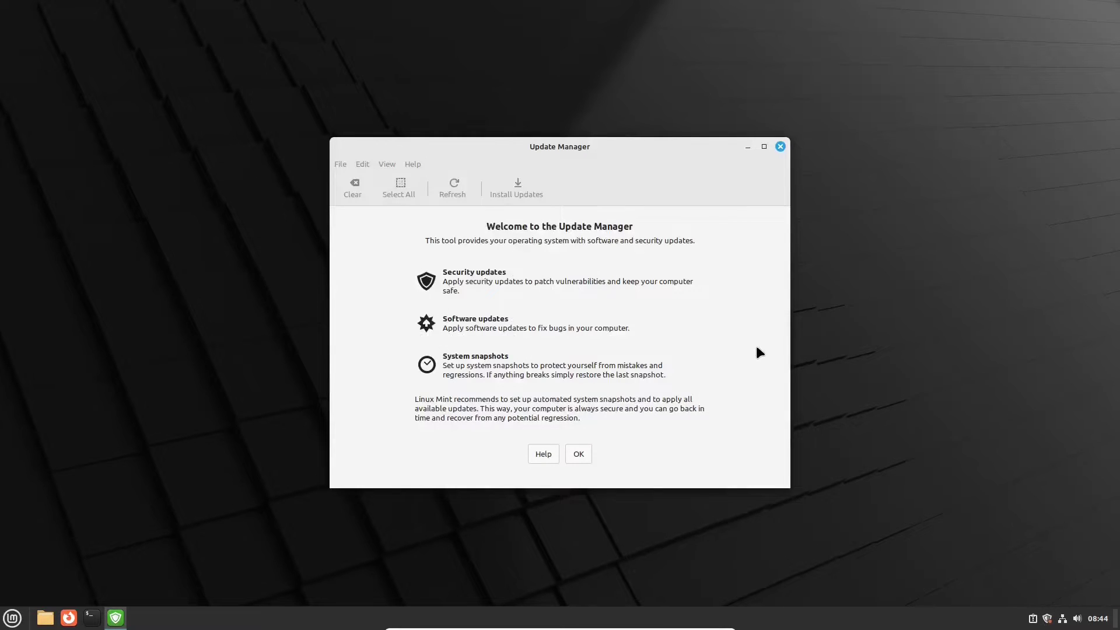
pyautogui.click(579, 454)
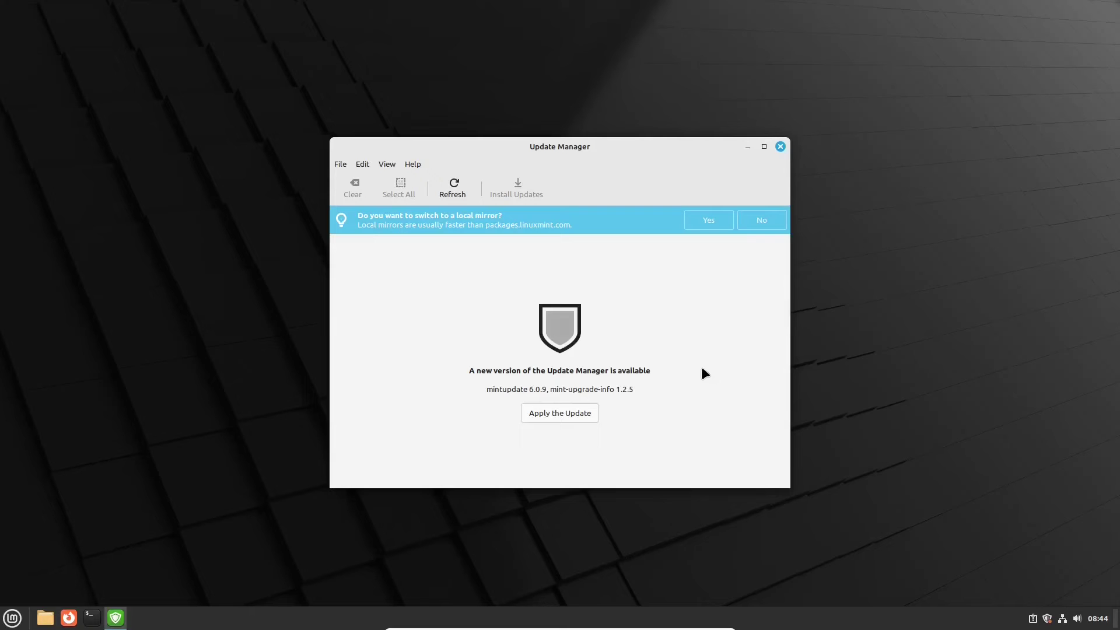
pyautogui.click(762, 221)
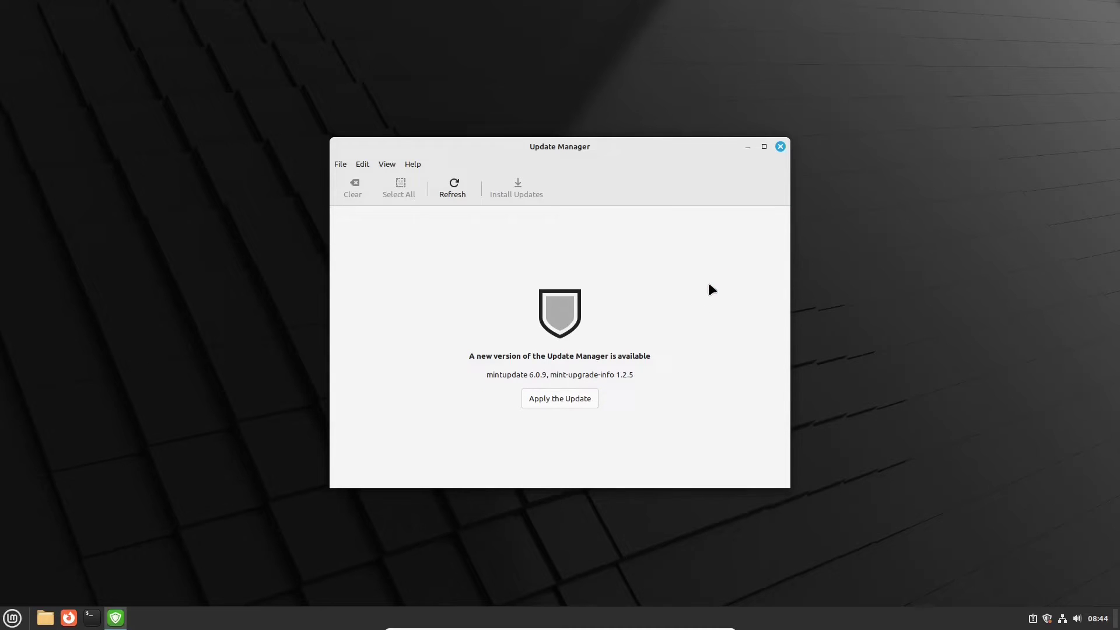
pyautogui.click(552, 401)
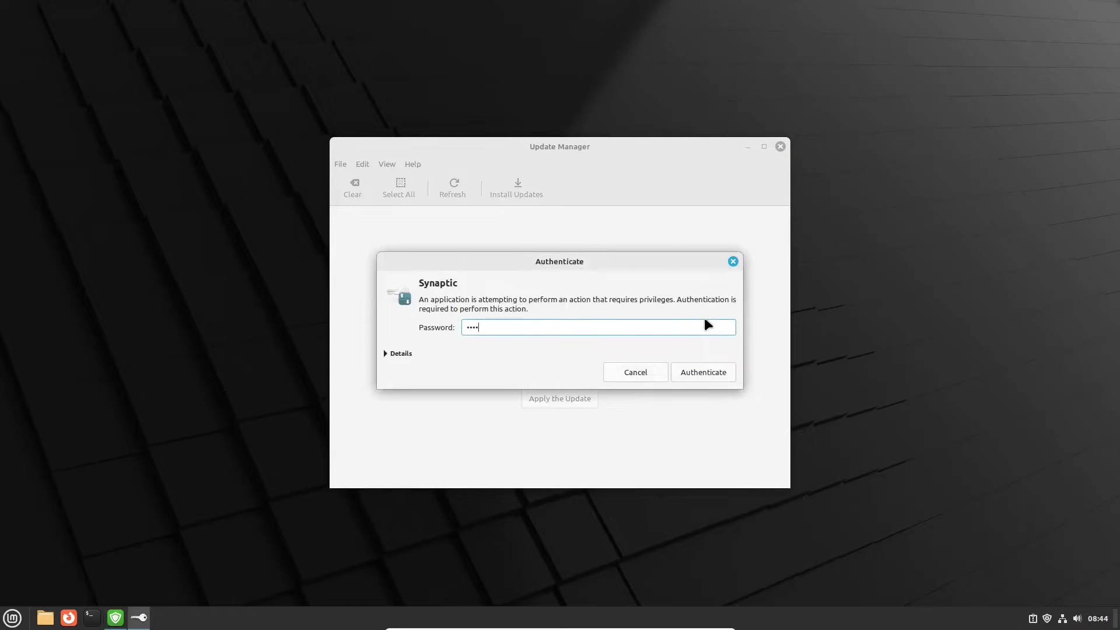
pyautogui.click(712, 372)
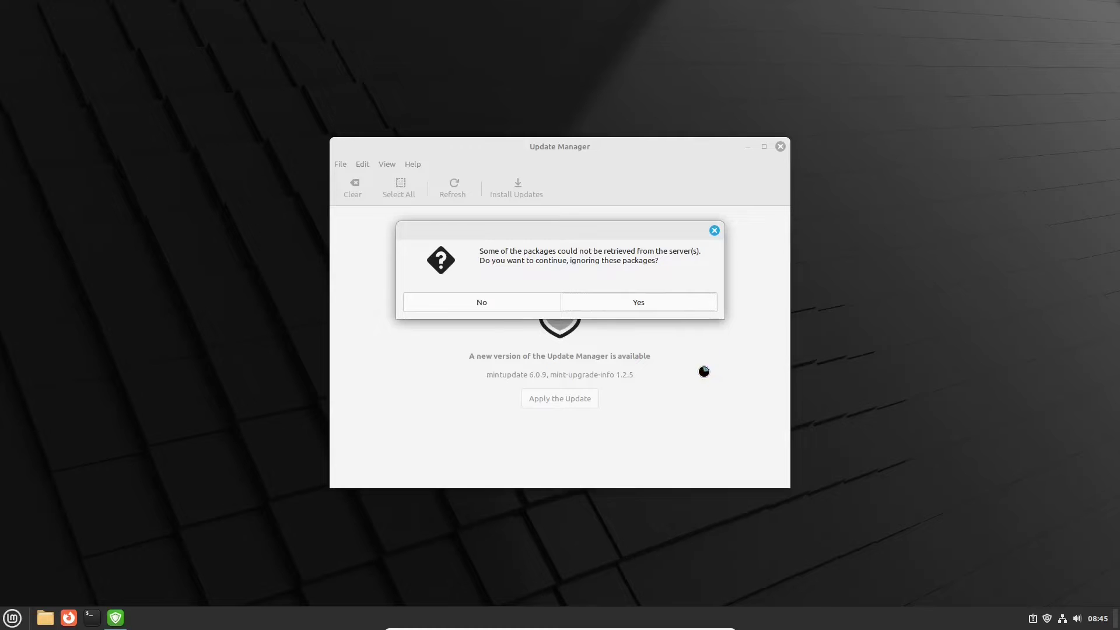
pyautogui.click(669, 307)
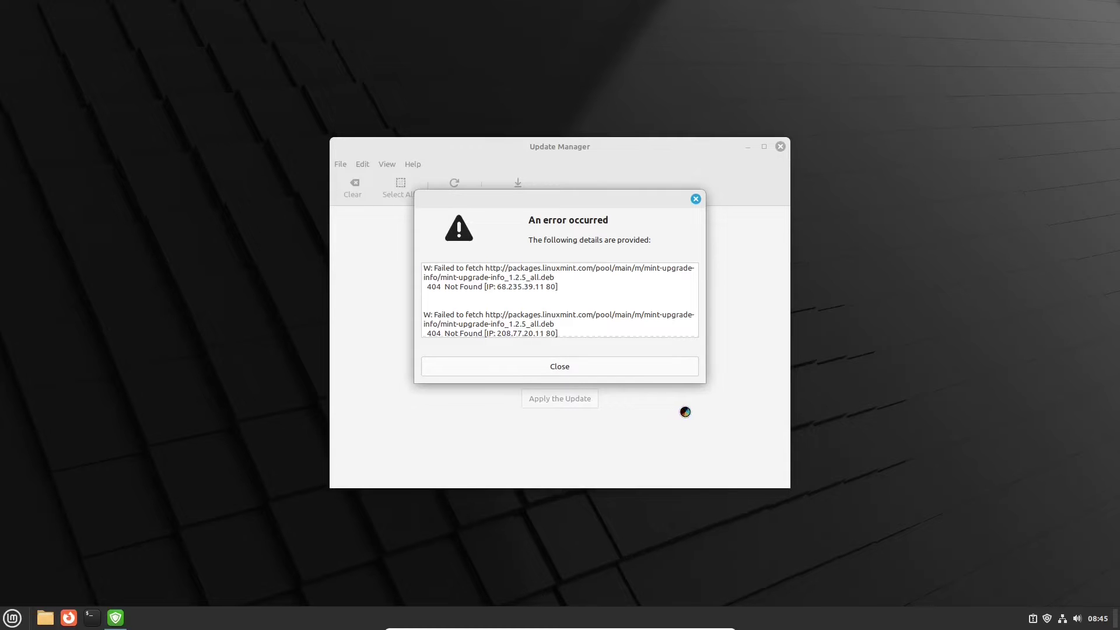
pyautogui.click(624, 371)
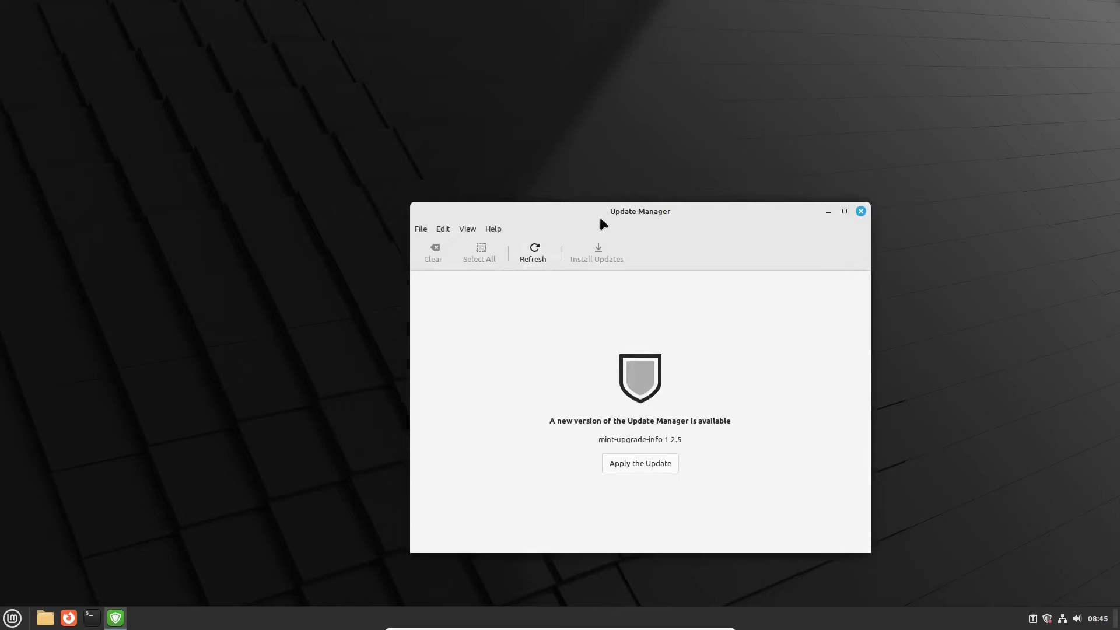
# Step: Retry the mint-upgrade-info 1.2.5 update, dismiss its 404 error, and hide Update Manager
pyautogui.moveTo(600, 217); pyautogui.dragTo(476, 138)
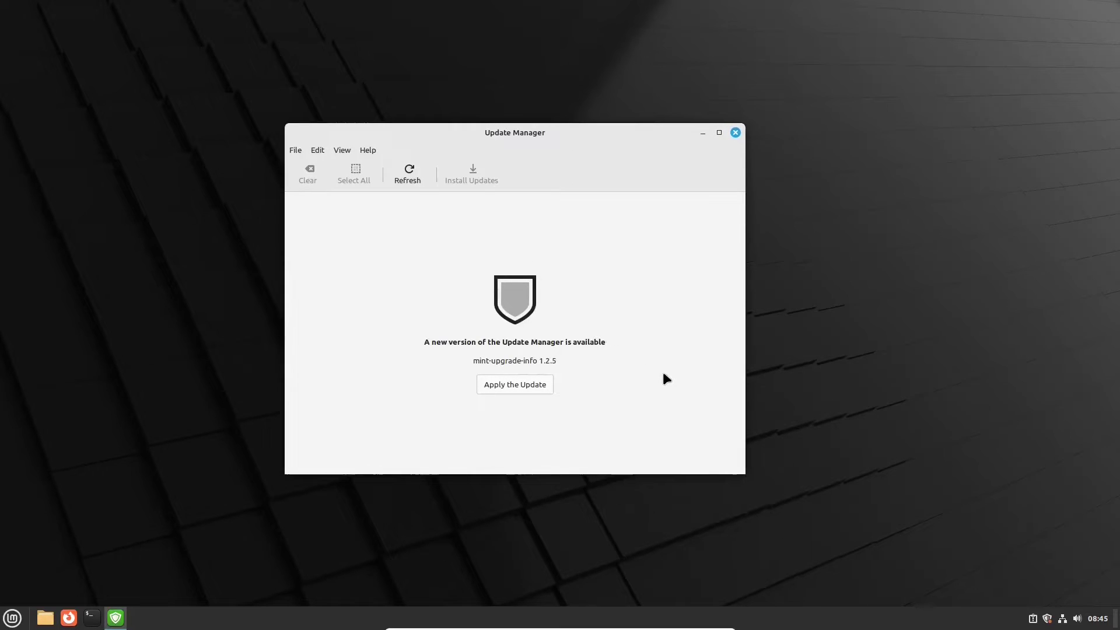
pyautogui.click(529, 379)
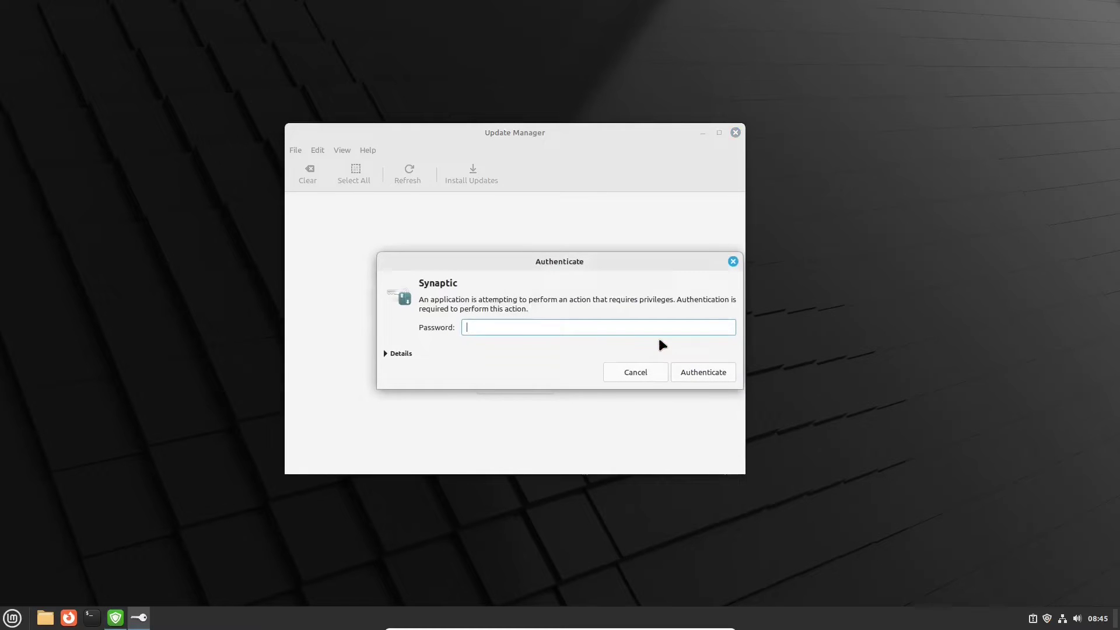
pyautogui.click(705, 371)
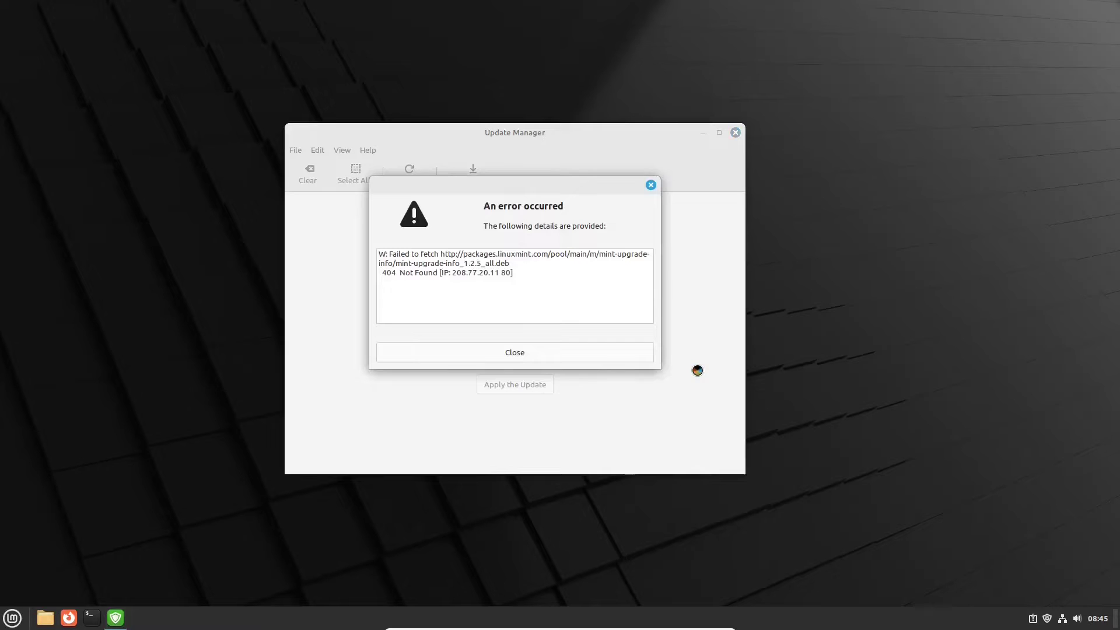
pyautogui.click(560, 355)
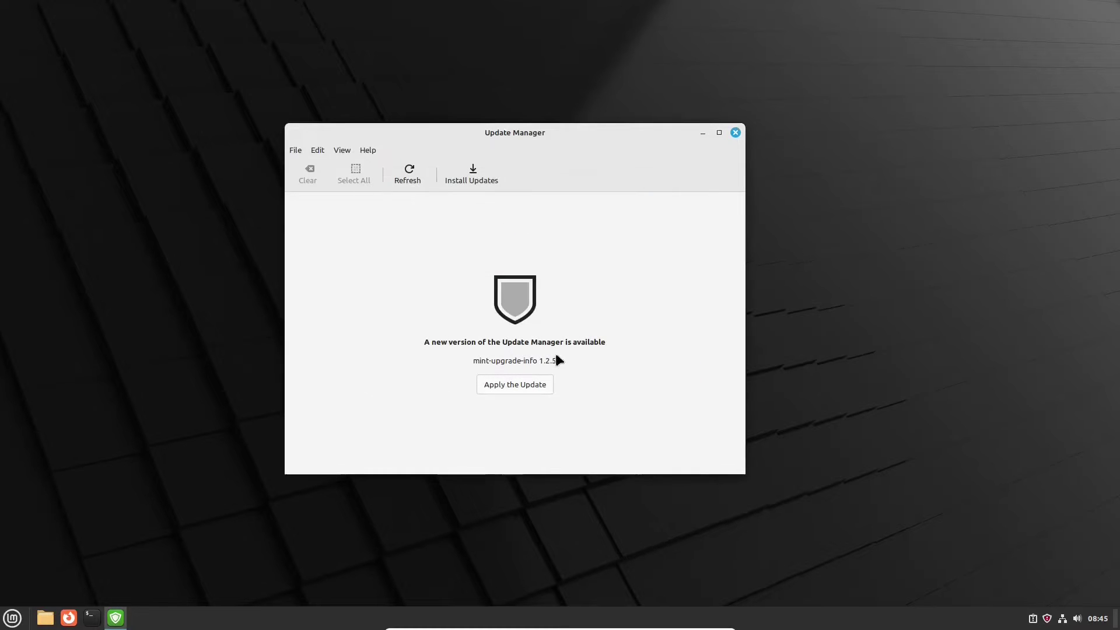
pyautogui.click(1048, 618)
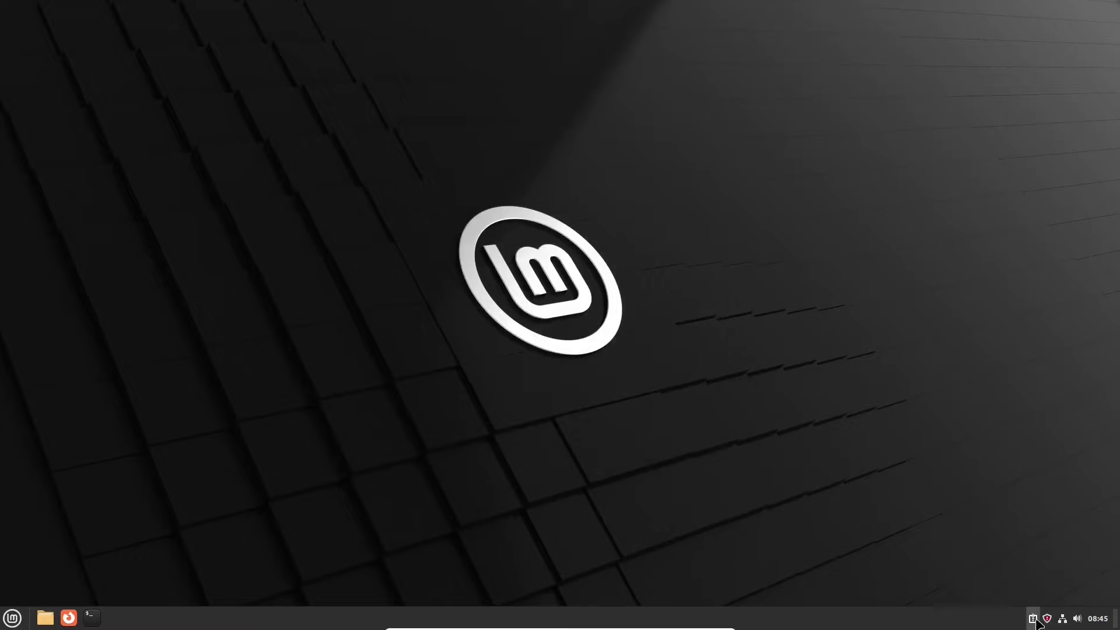
# Step: Permanently ignore the Timeshift setup report in System Reports and close the window
pyautogui.click(1033, 619)
pyautogui.click(1050, 582)
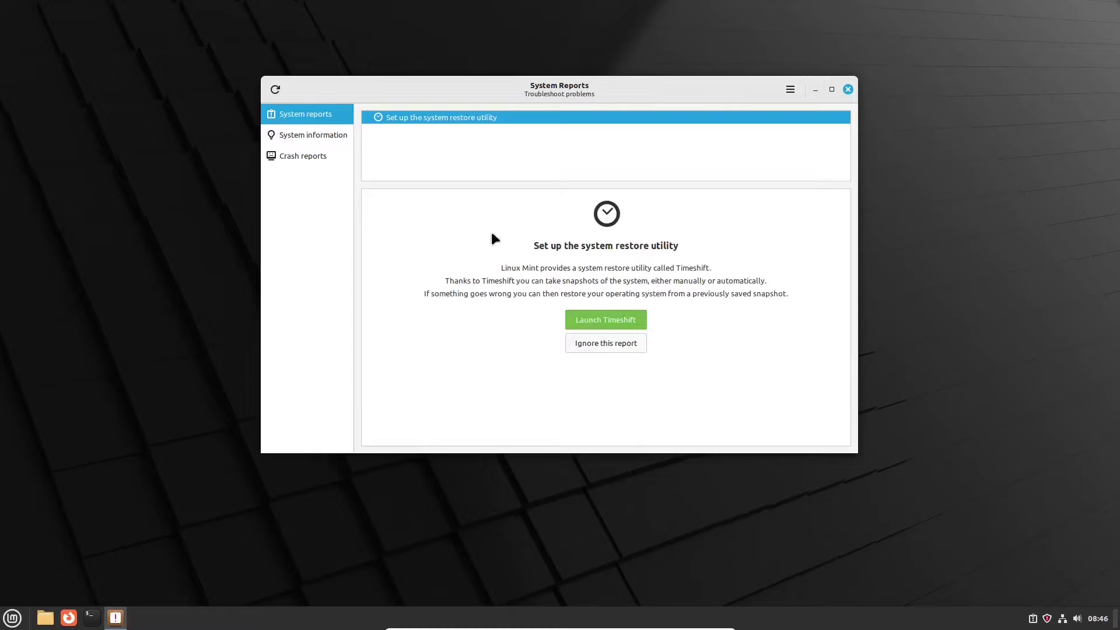
pyautogui.click(583, 343)
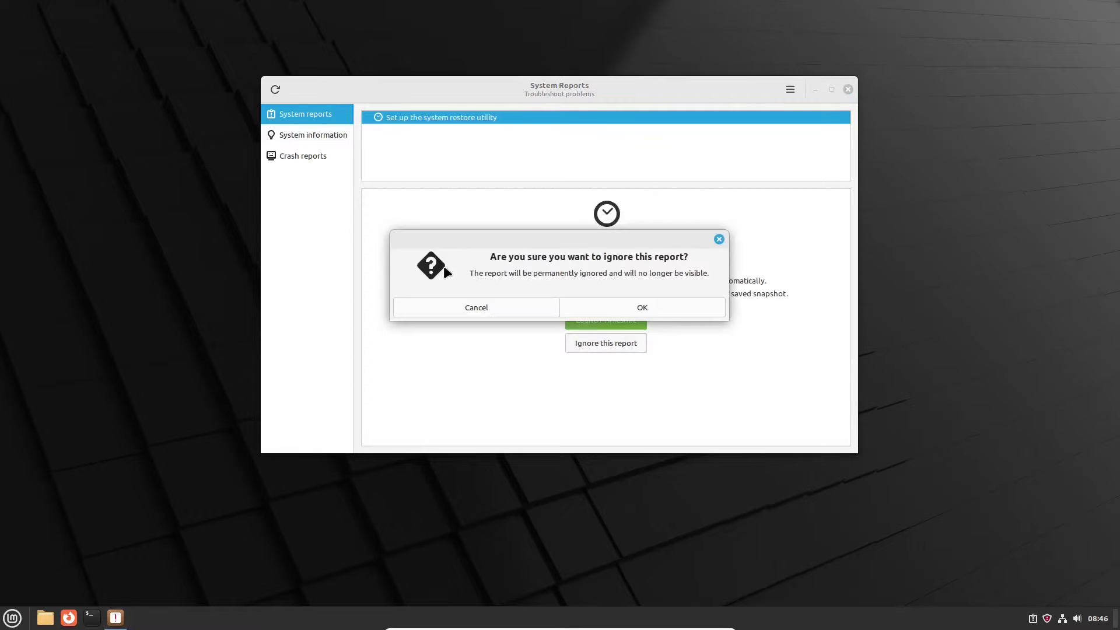
pyautogui.click(599, 306)
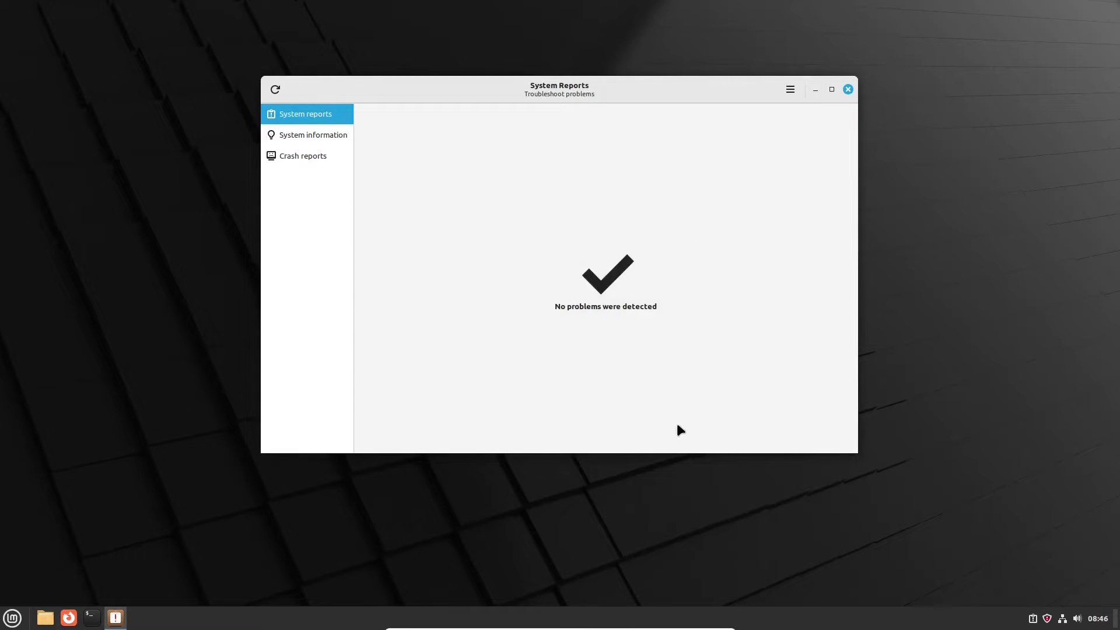
pyautogui.click(848, 89)
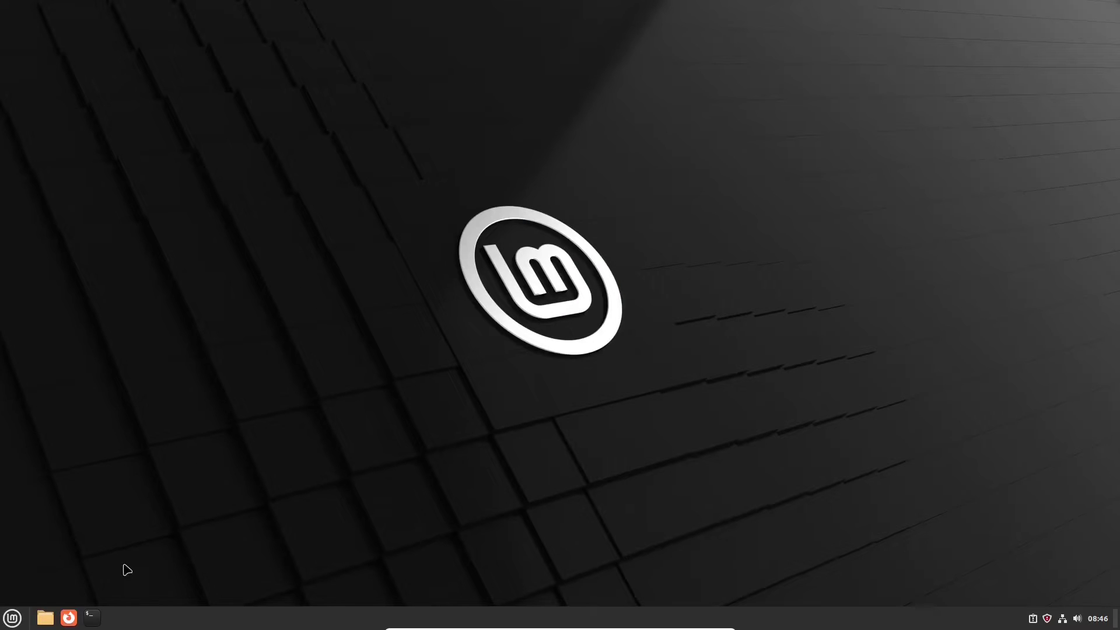
# Step: In a new Terminal, run sudo apt update with the sudo password to refresh package lists
pyautogui.click(92, 617)
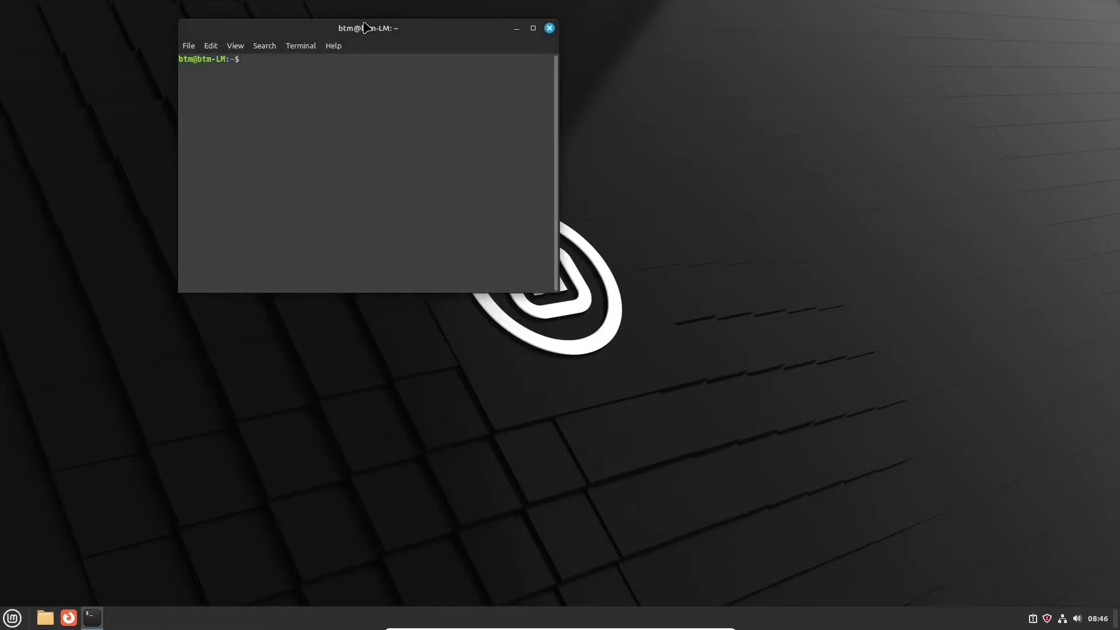
pyautogui.press('super')
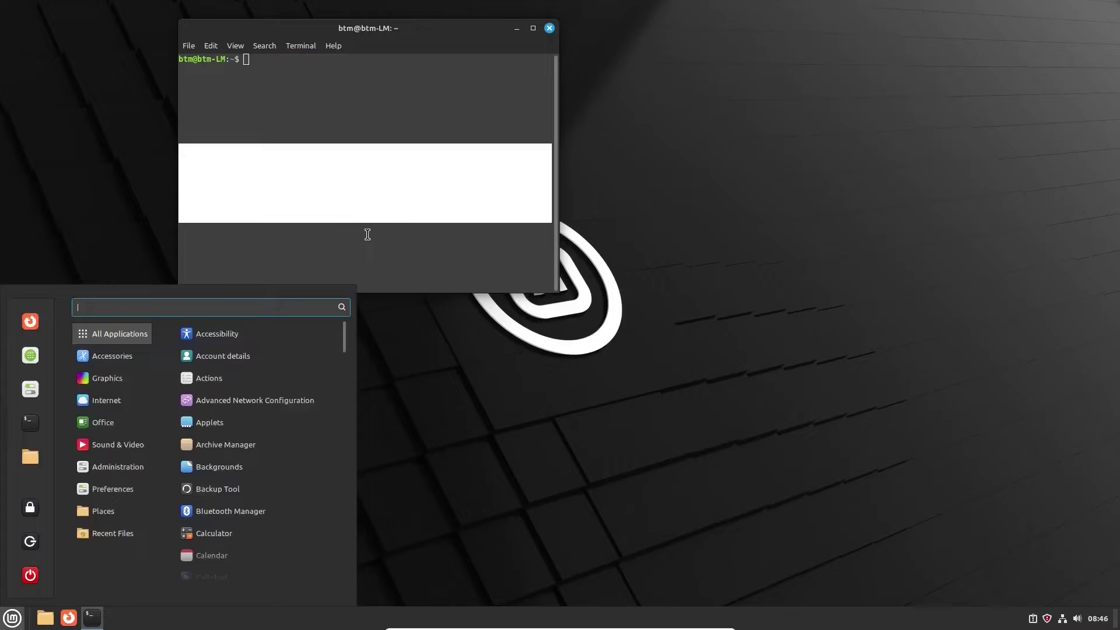
pyautogui.press('Escape')
pyautogui.moveTo(377, 32); pyautogui.dragTo(611, 185)
pyautogui.write('sudo apt update')
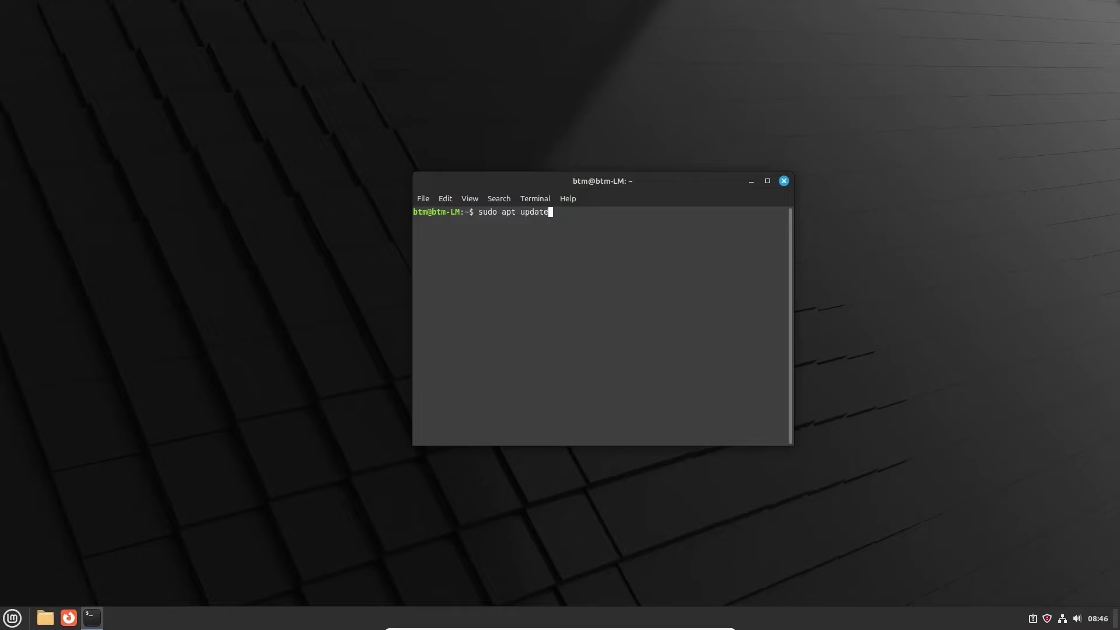
pyautogui.press('Return')
pyautogui.write('*****')
pyautogui.press('Return')
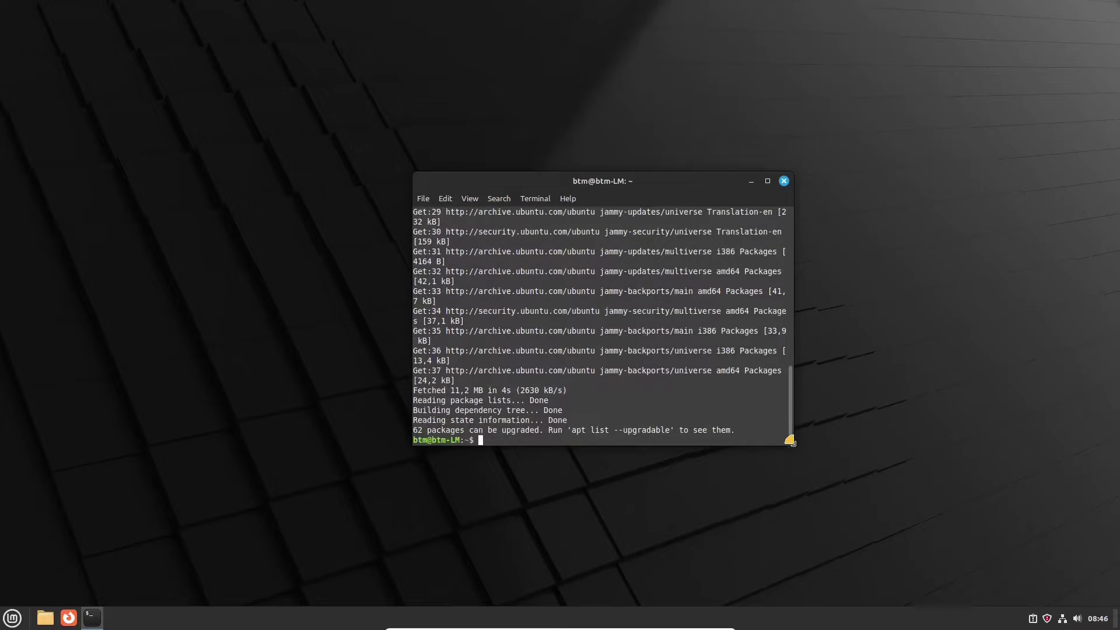
# Step: Enlarge the terminal window and run sudo apt upgrade
pyautogui.moveTo(791, 447); pyautogui.dragTo(981, 456)
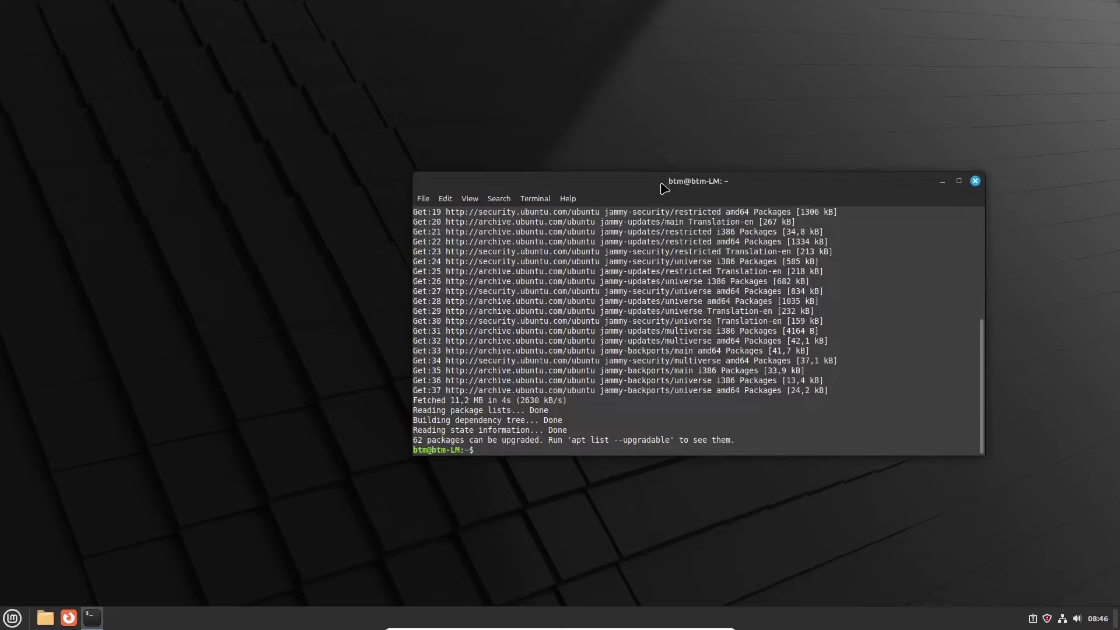
pyautogui.moveTo(616, 182); pyautogui.dragTo(444, 104)
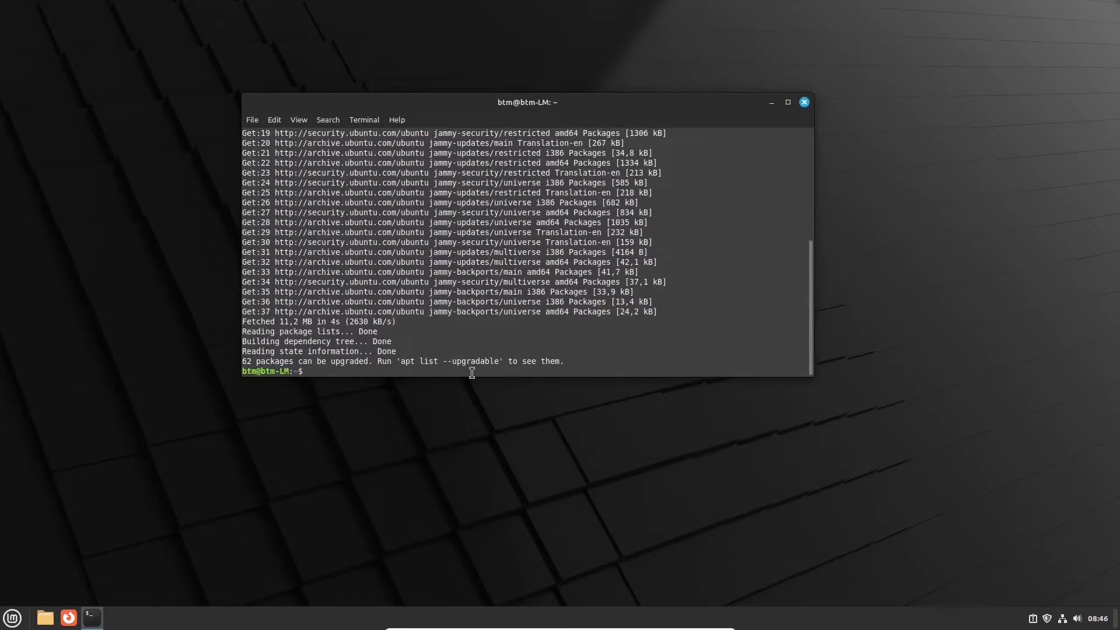
pyautogui.write('sudo apt upgrade')
pyautogui.press('Return')
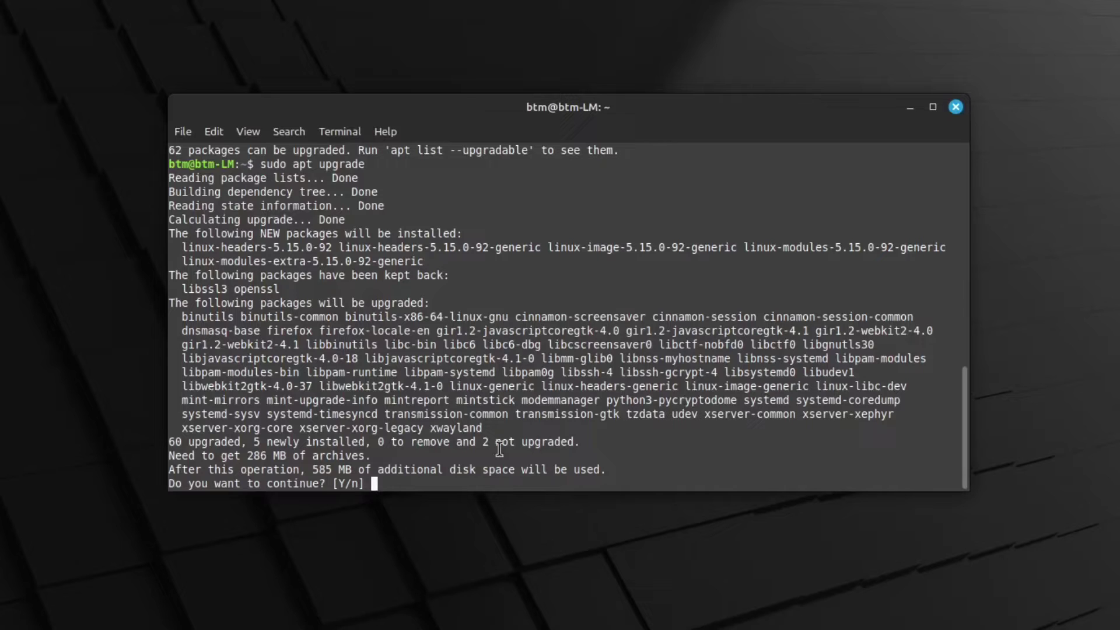
# Step: Copy the held-back package names libssl3 openssl from the terminal output
pyautogui.moveTo(182, 290); pyautogui.dragTo(282, 289)
pyautogui.rightClick(262, 286)
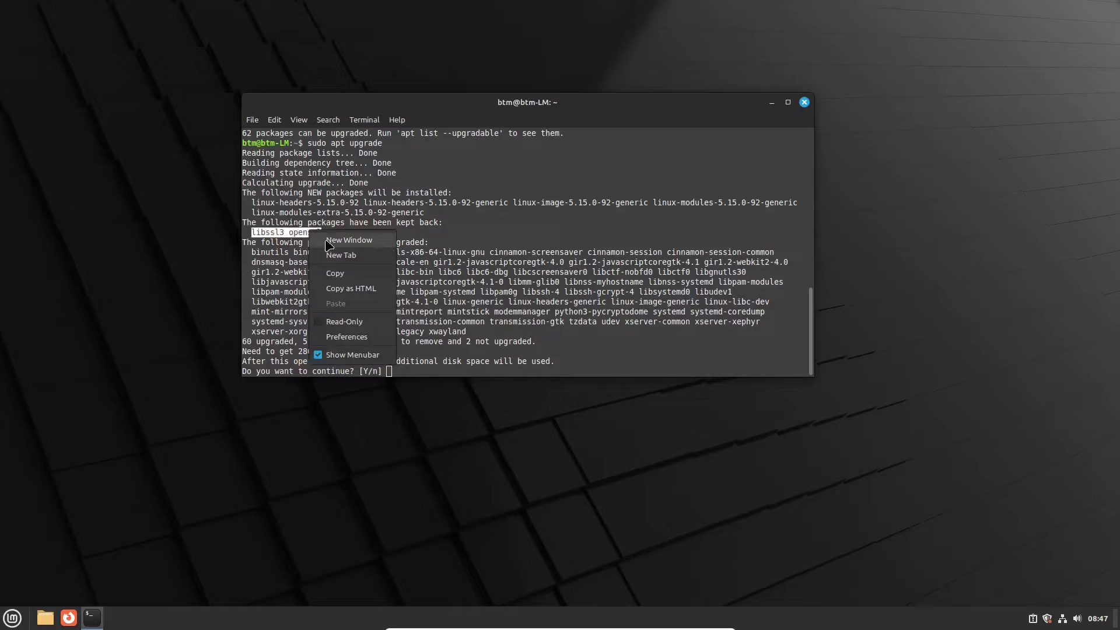
pyautogui.click(337, 274)
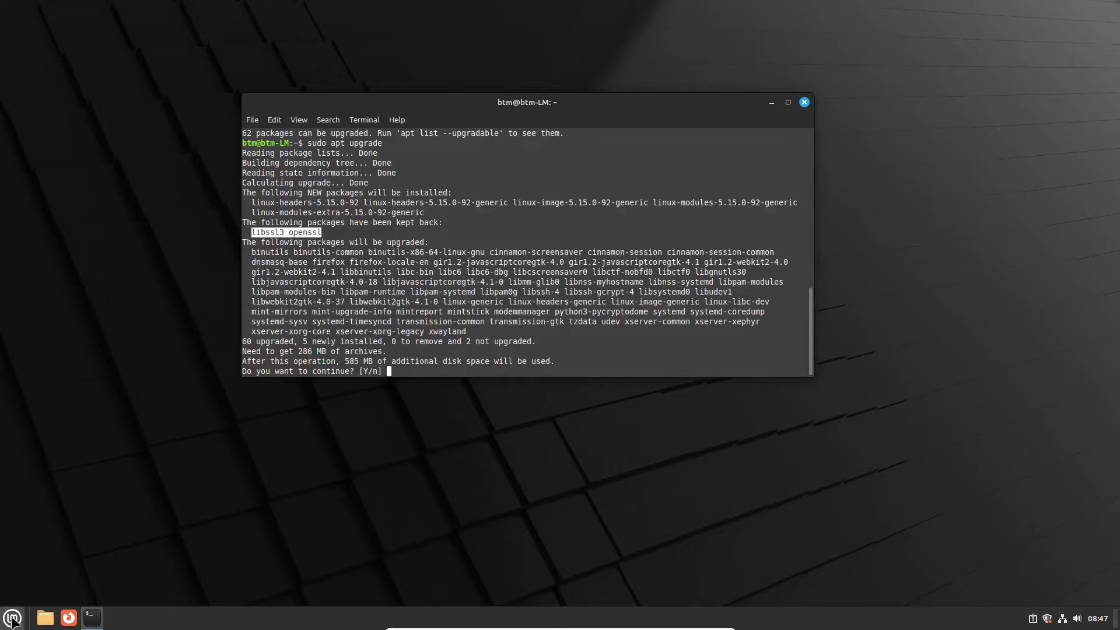
# Step: Paste 'libssl3 openssl' into a new Text Editor note, minimize it, and refocus the terminal
pyautogui.click(13, 620)
pyautogui.write('text')
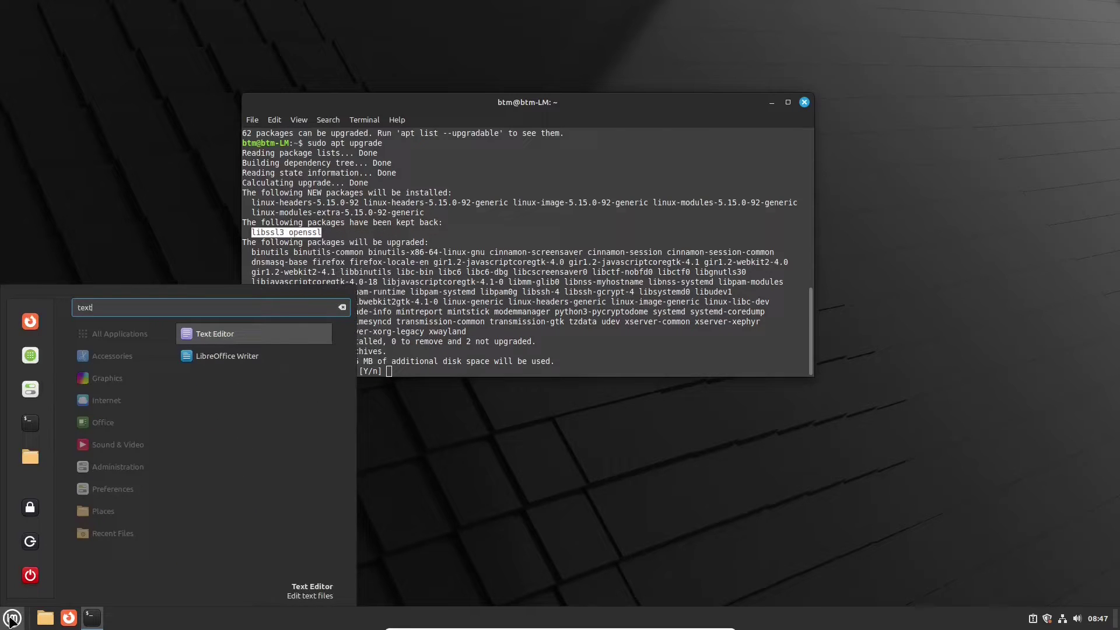
pyautogui.click(227, 340)
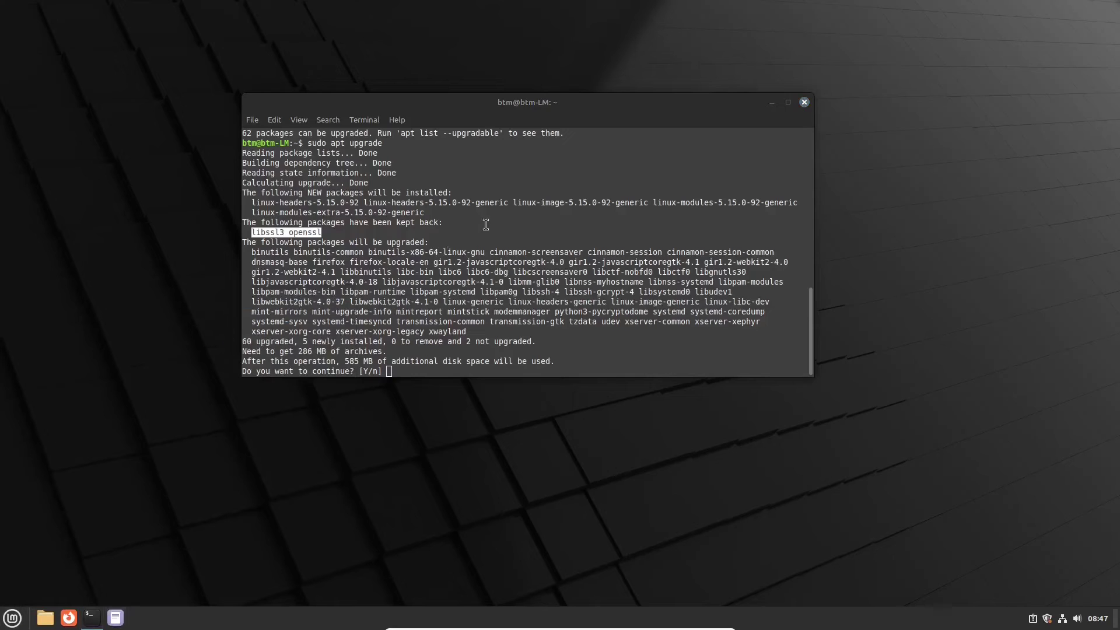
pyautogui.rightClick(174, 170)
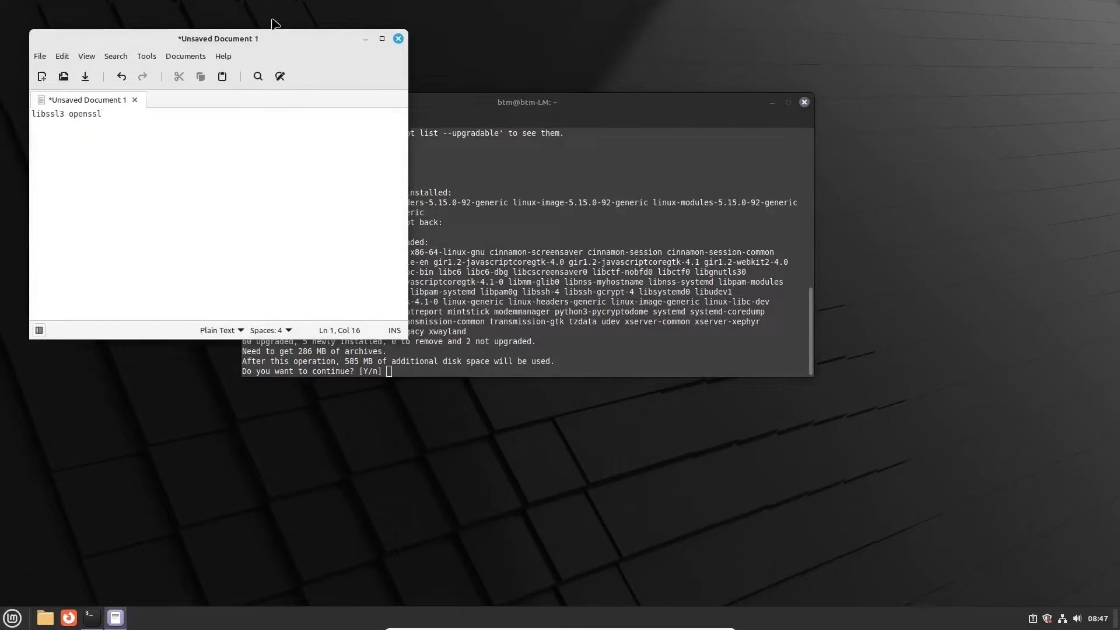
pyautogui.moveTo(263, 39); pyautogui.dragTo(560, 133)
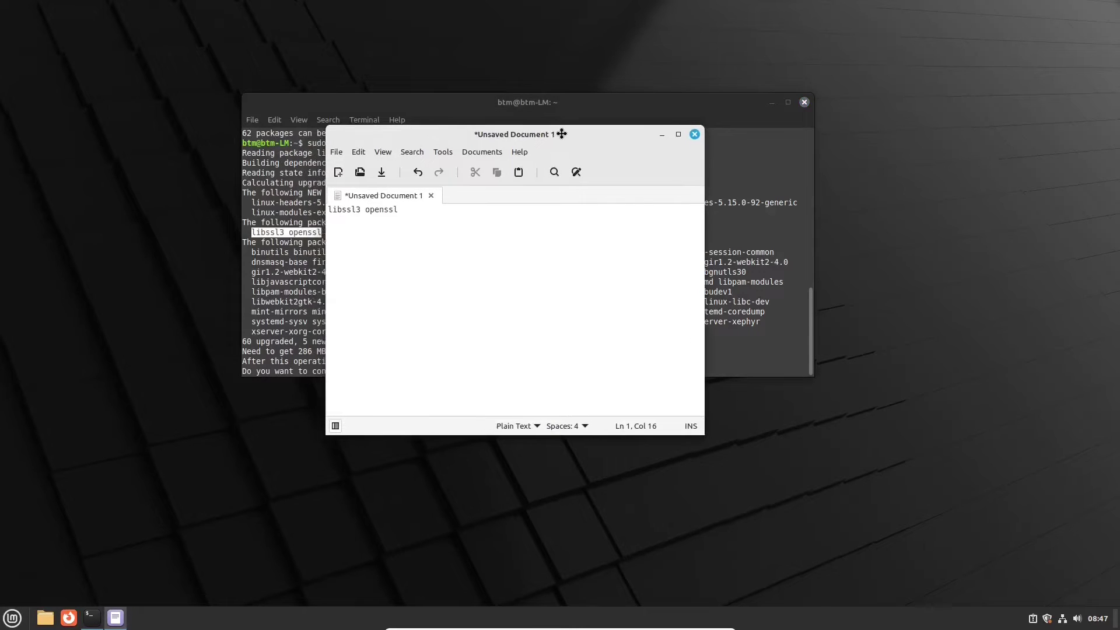
pyautogui.click(662, 135)
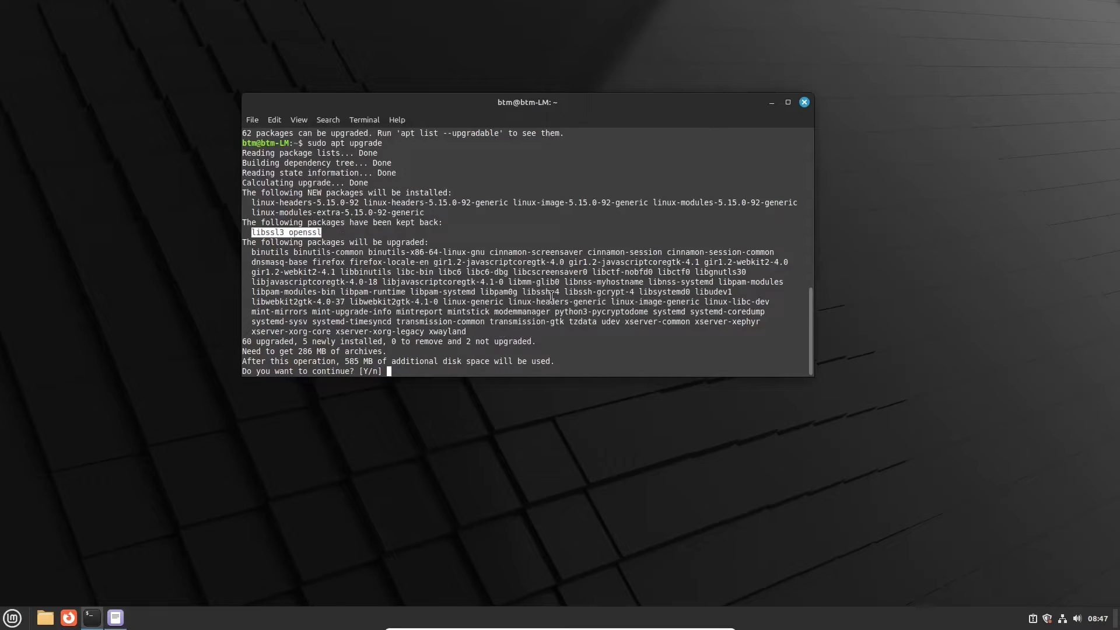
pyautogui.click(482, 400)
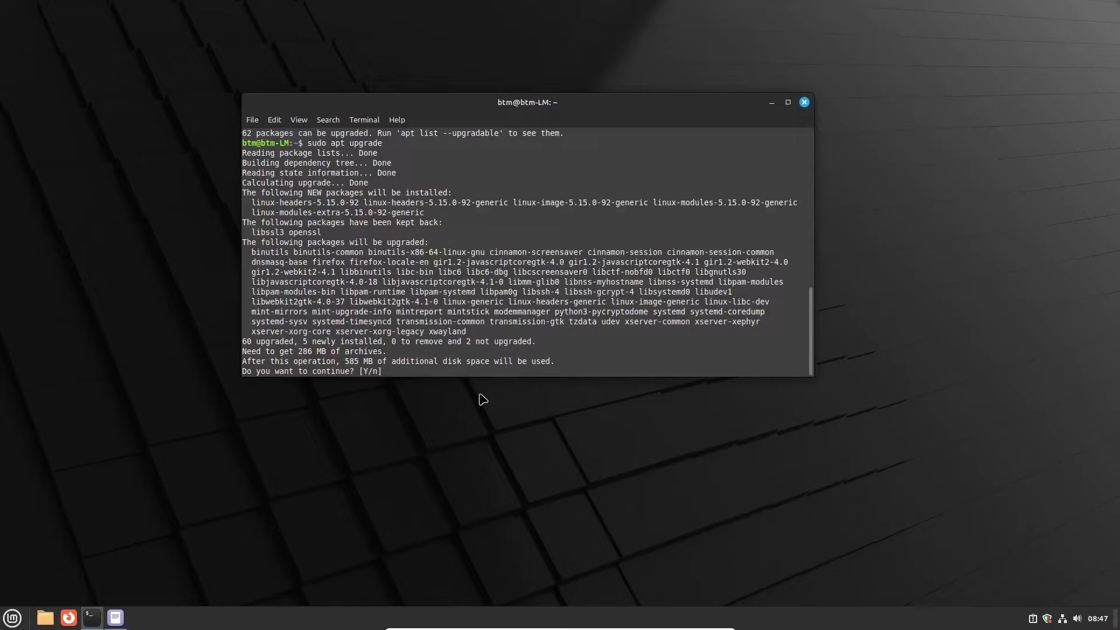
# Step: Answer y at the upgrade prompt to install kernel 5.15.0-92 packages
pyautogui.write('y')
pyautogui.press('Return')
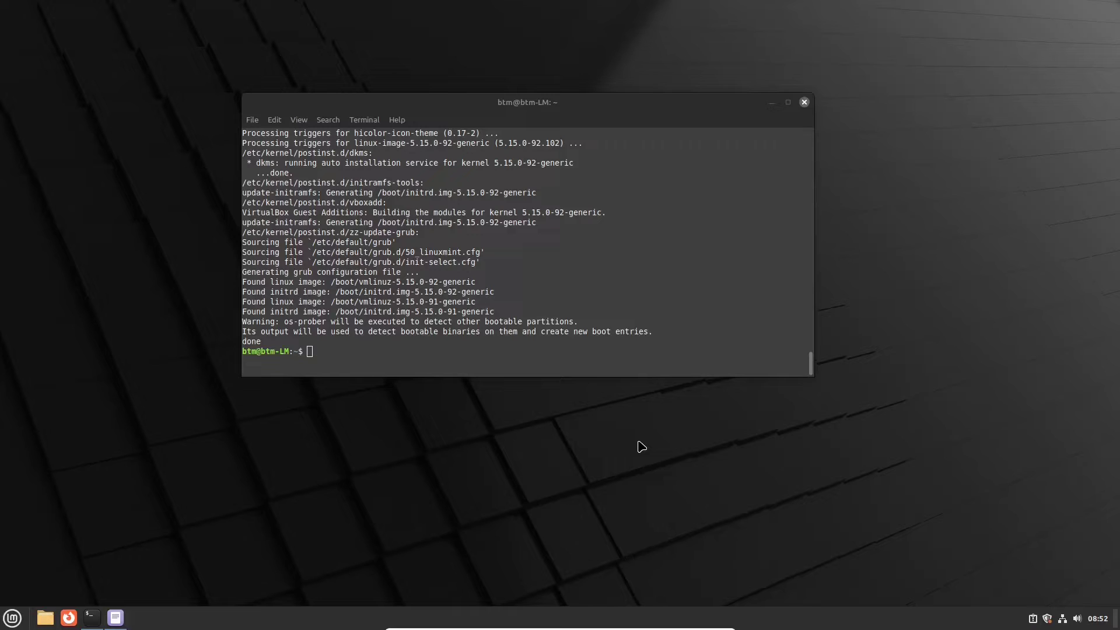
# Step: Prefix the note with 'sudo apt install' and select the full command
pyautogui.click(526, 98)
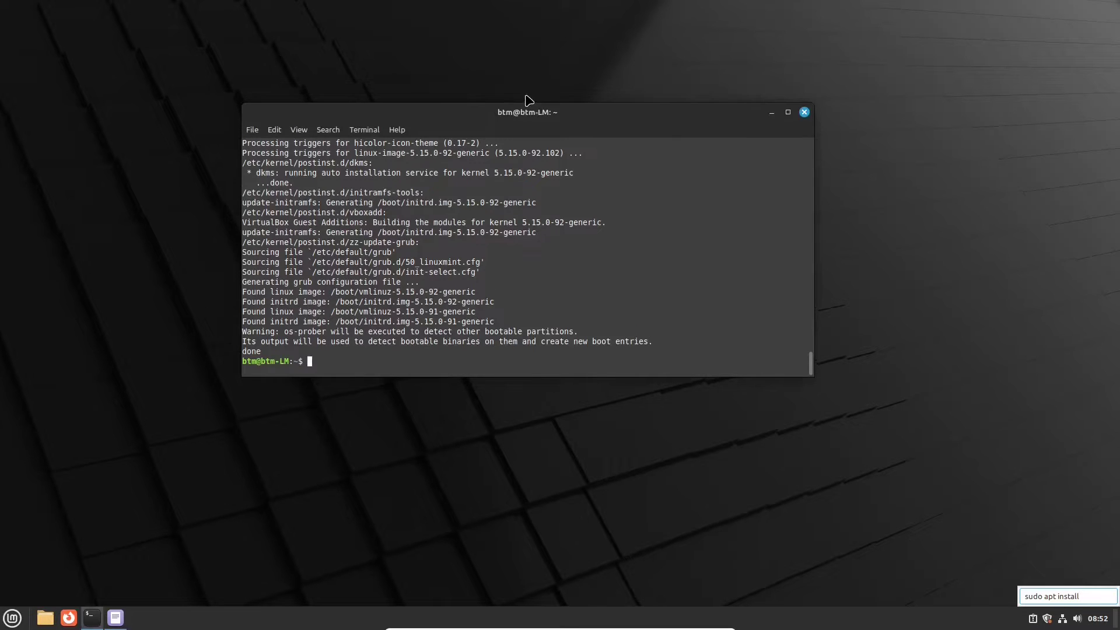
pyautogui.click(116, 618)
pyautogui.press('Home')
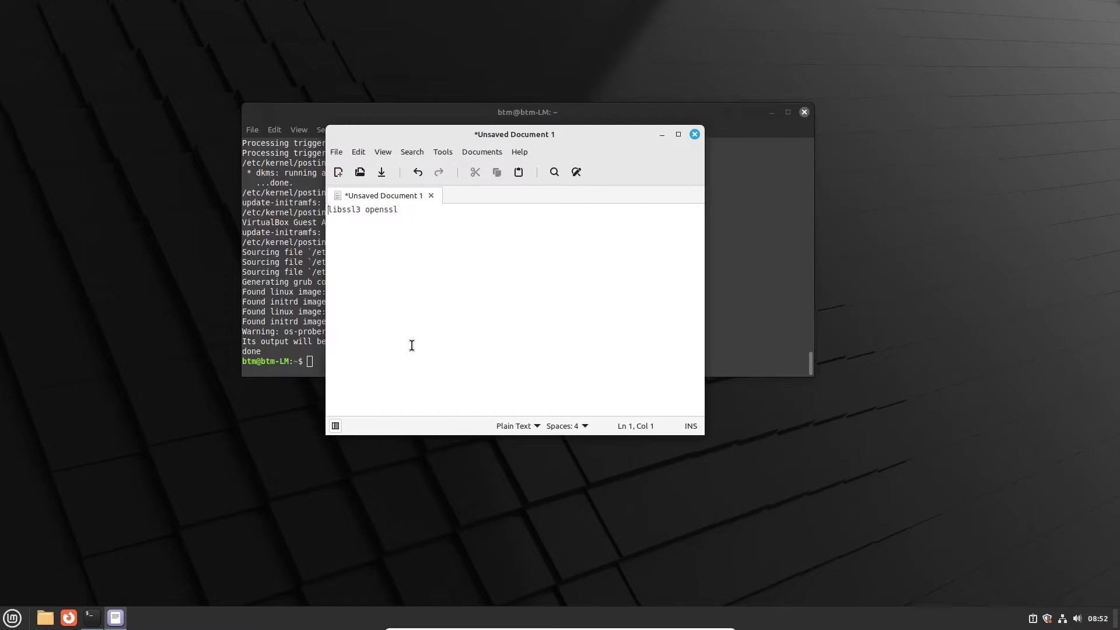
pyautogui.write('sudo apt insta')
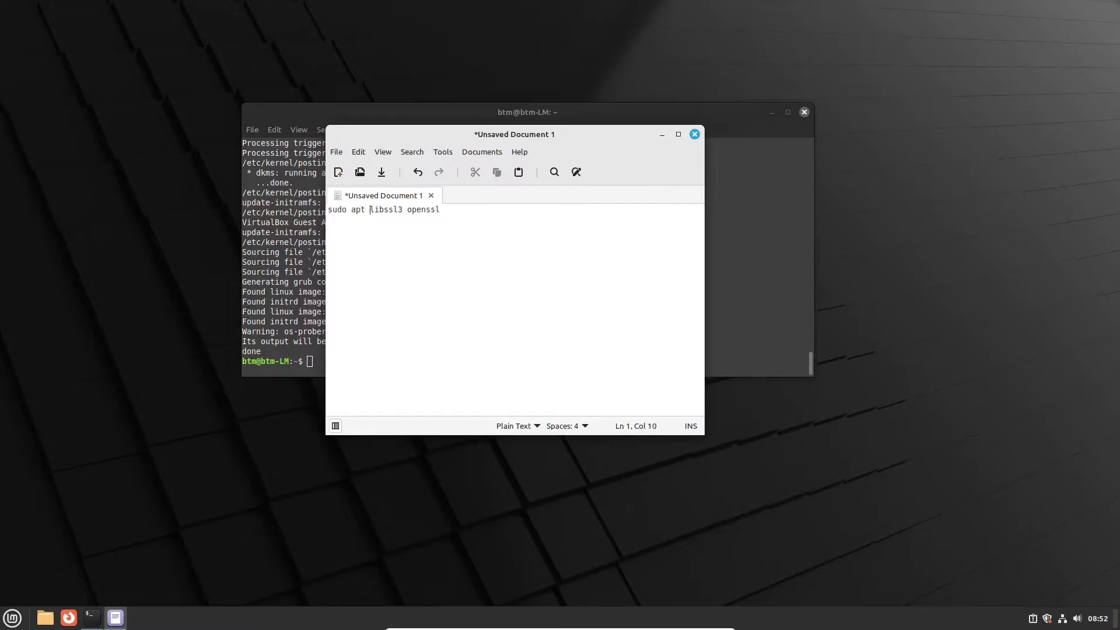
pyautogui.write('ll')
pyautogui.hotkey('ctrl', 'a')
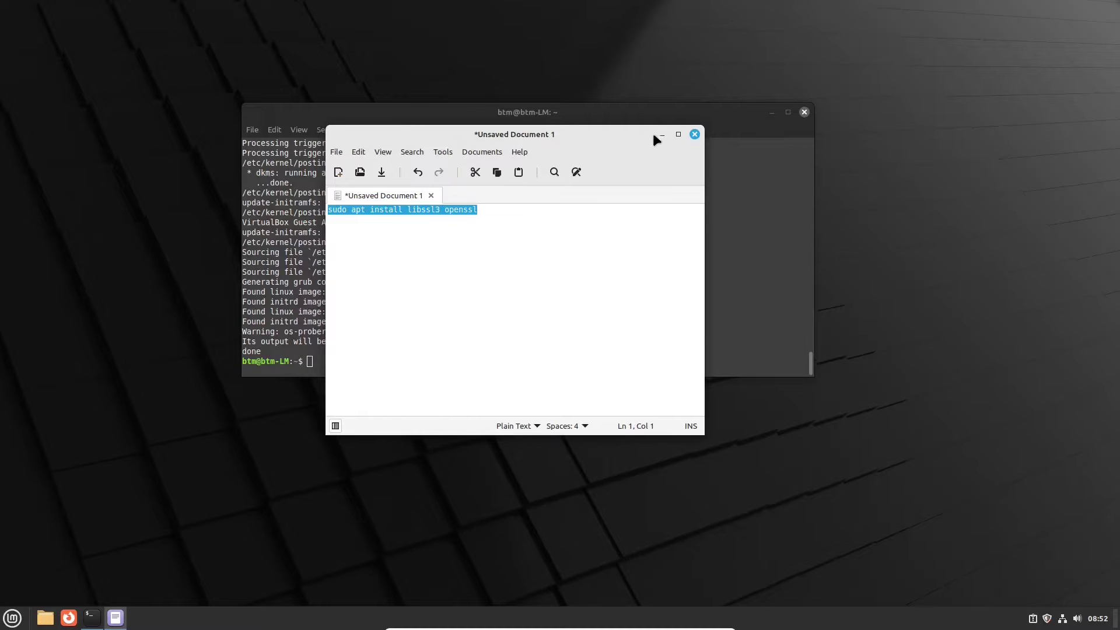
# Step: Paste sudo apt install libssl3 openssl at the terminal prompt and run it
pyautogui.click(661, 134)
pyautogui.click(334, 361)
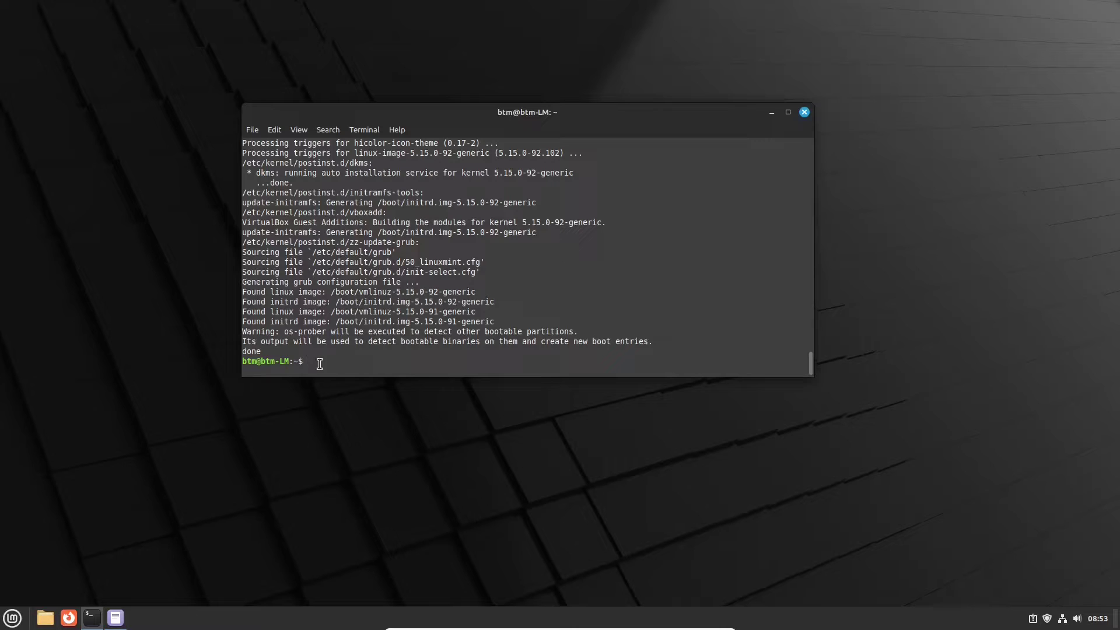
pyautogui.rightClick(320, 363)
pyautogui.click(348, 439)
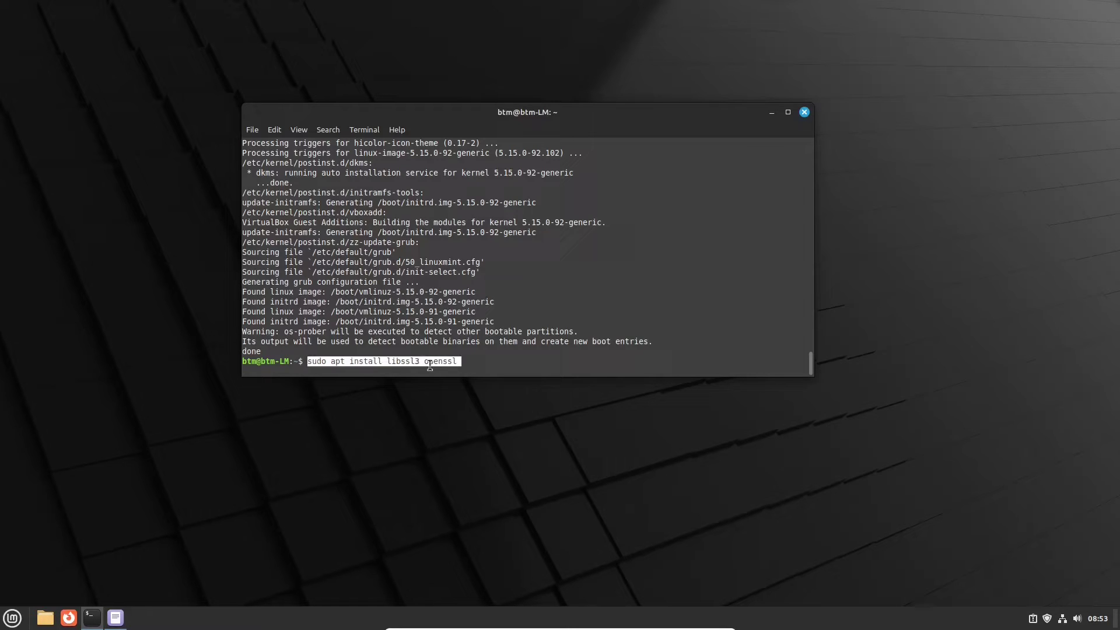
pyautogui.press('Return')
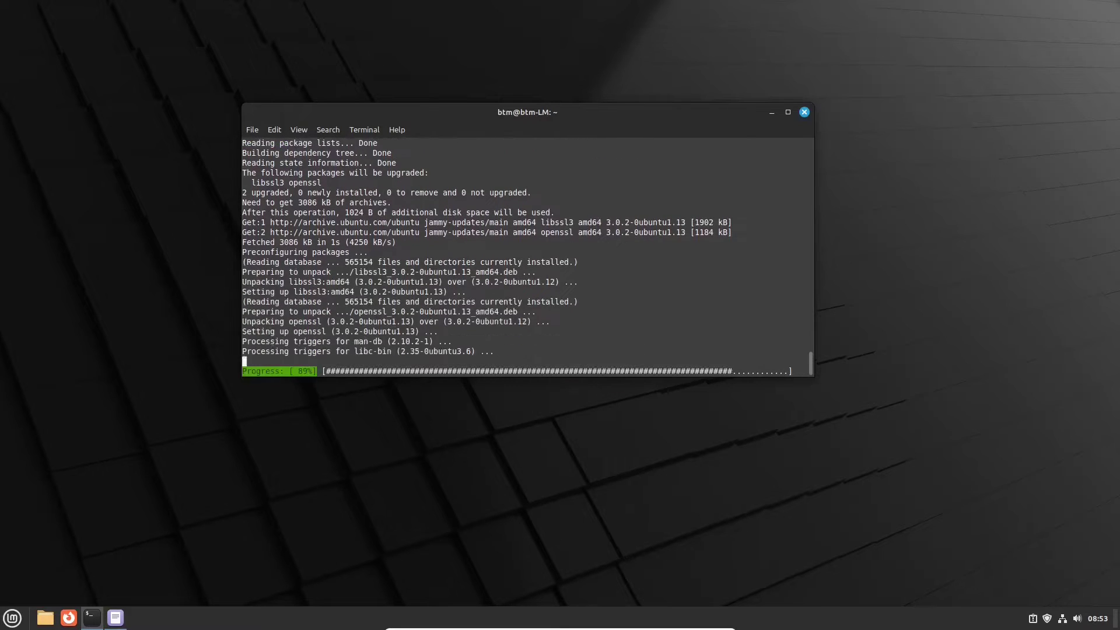
# Step: Run sudo apt update and sudo apt upgrade to confirm nothing is left to upgrade
pyautogui.write('sudo apt up')
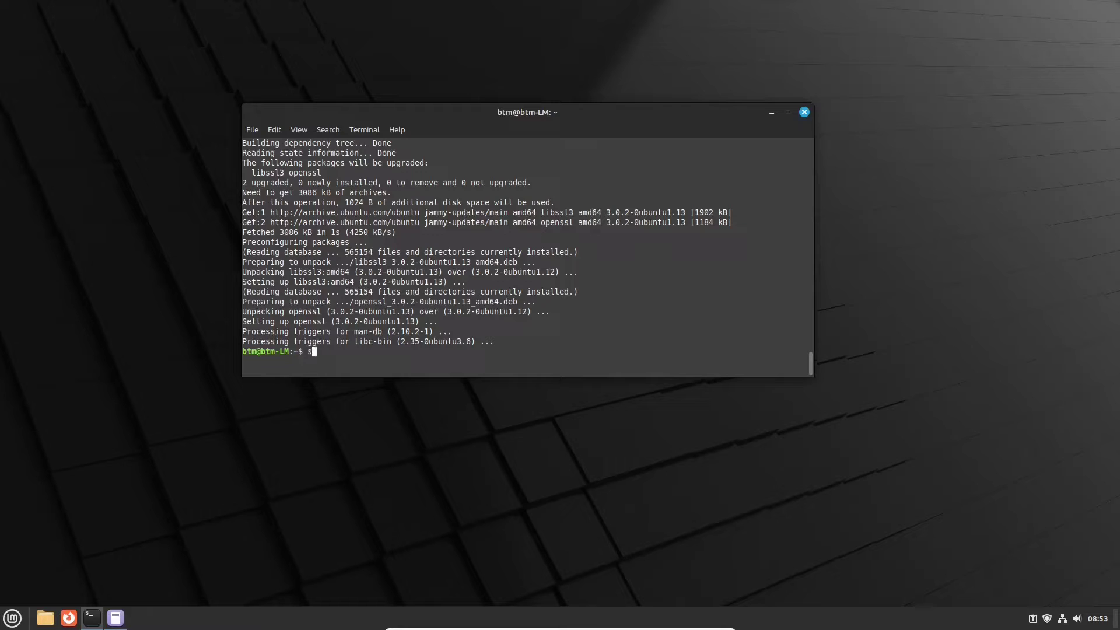
pyautogui.write('date')
pyautogui.press('Return')
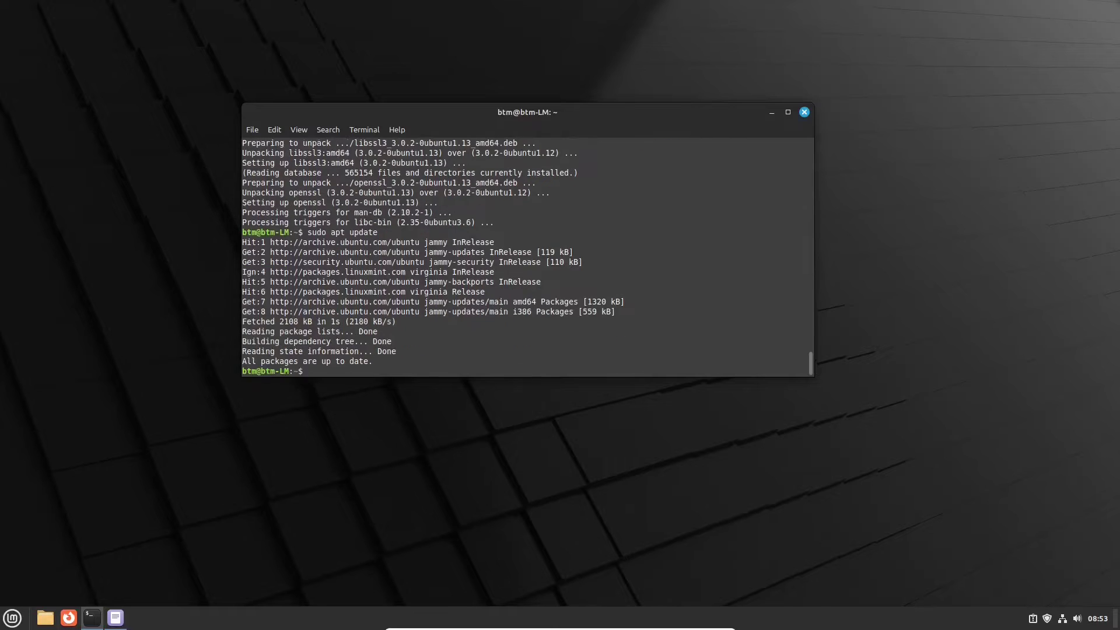
pyautogui.write('sudo apt upgrade')
pyautogui.press('Return')
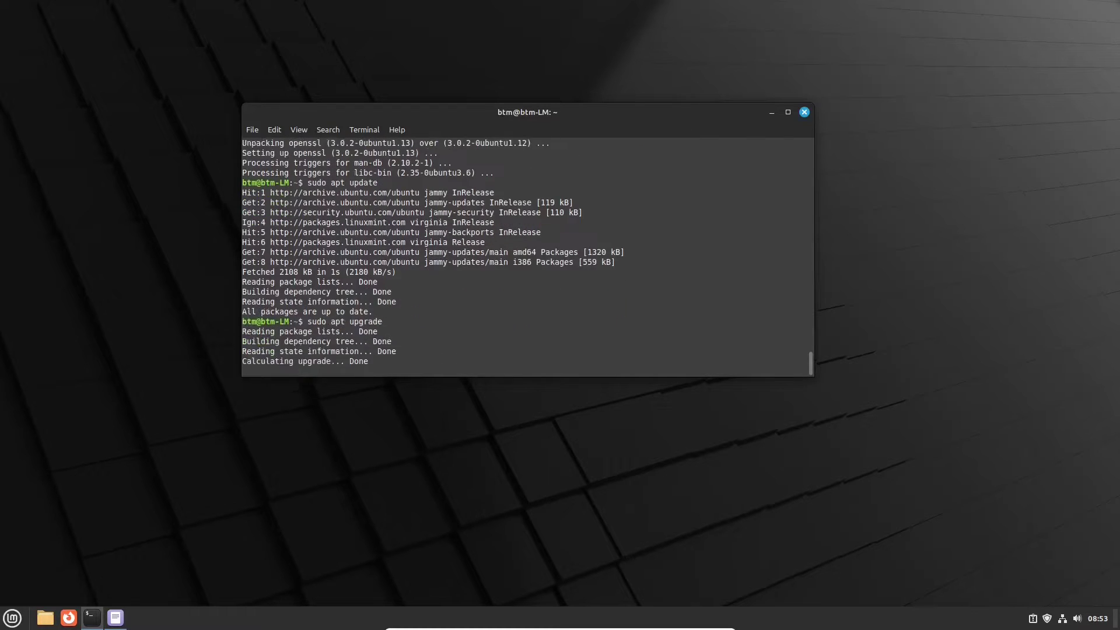
# Step: Clean up with sudo apt autoremove, sudo apt autoclean and sudo apt clean
pyautogui.write('sudo apt')
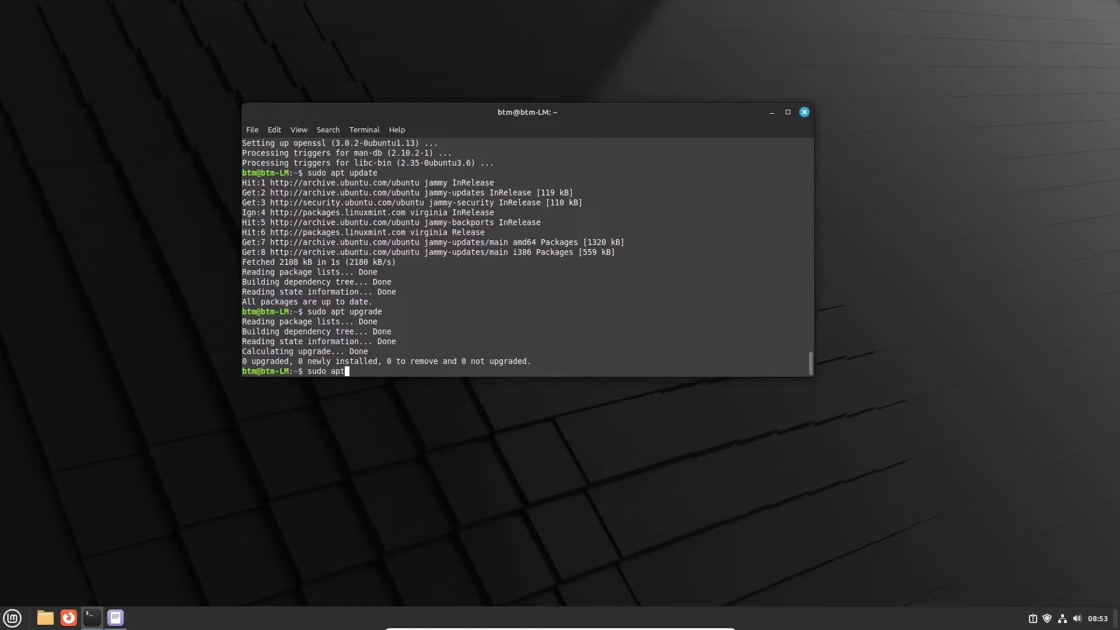
pyautogui.write(' autoremove')
pyautogui.press('Return')
pyautogui.write('sudo apt autoclean')
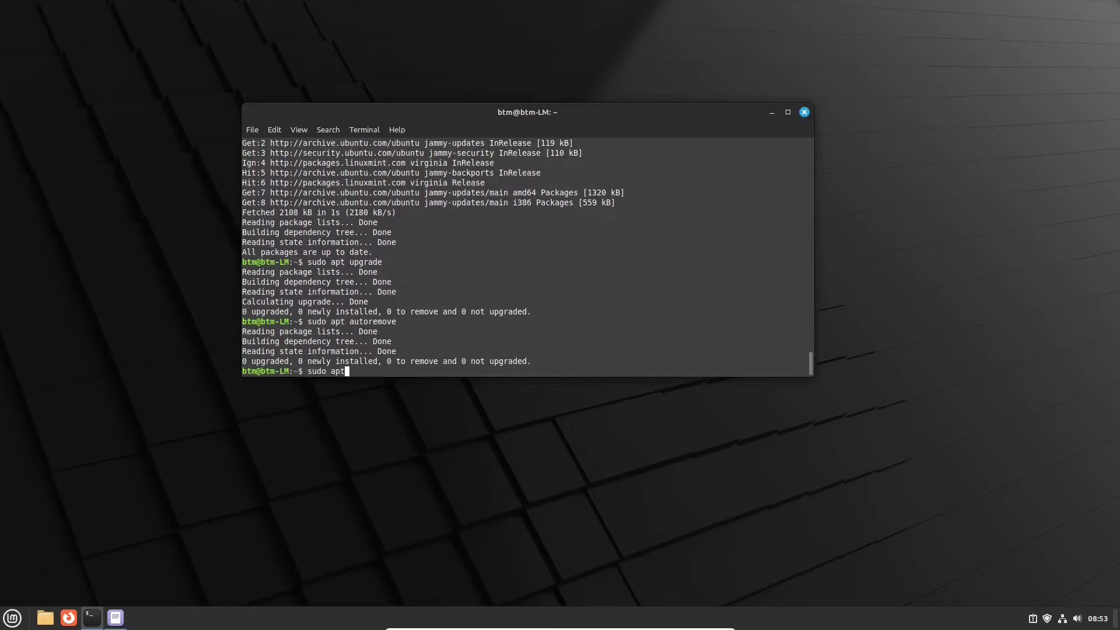
pyautogui.press('Return')
pyautogui.write('sudo apt clean')
pyautogui.press('Return')
# Step: Clear the terminal screen and exit the session
pyautogui.write('clear')
pyautogui.press('Return')
pyautogui.write('exit')
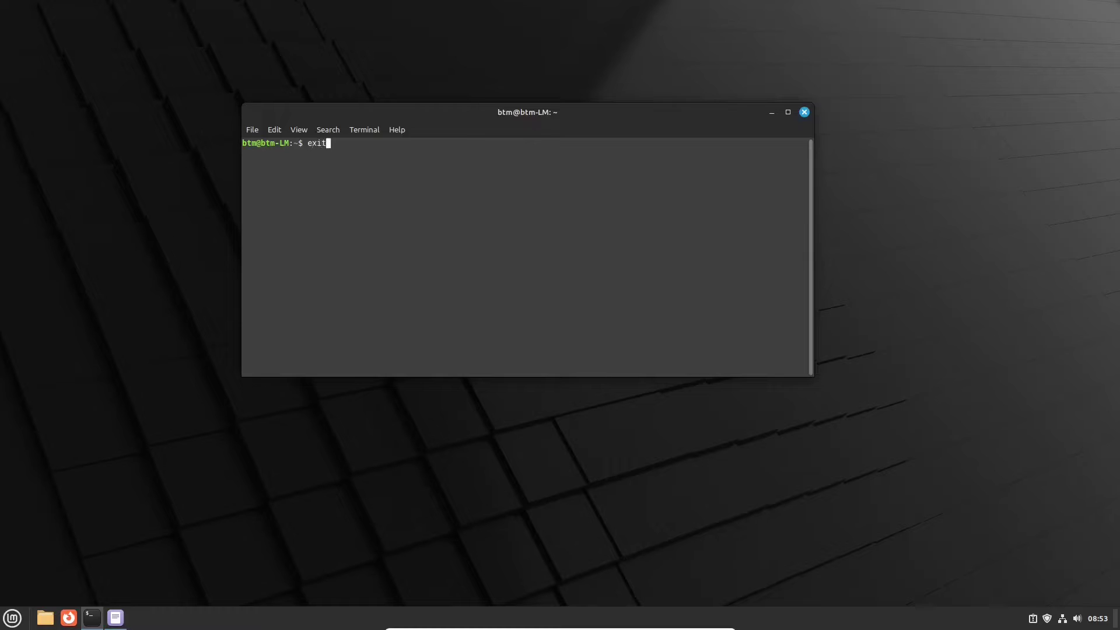
pyautogui.press('Return')
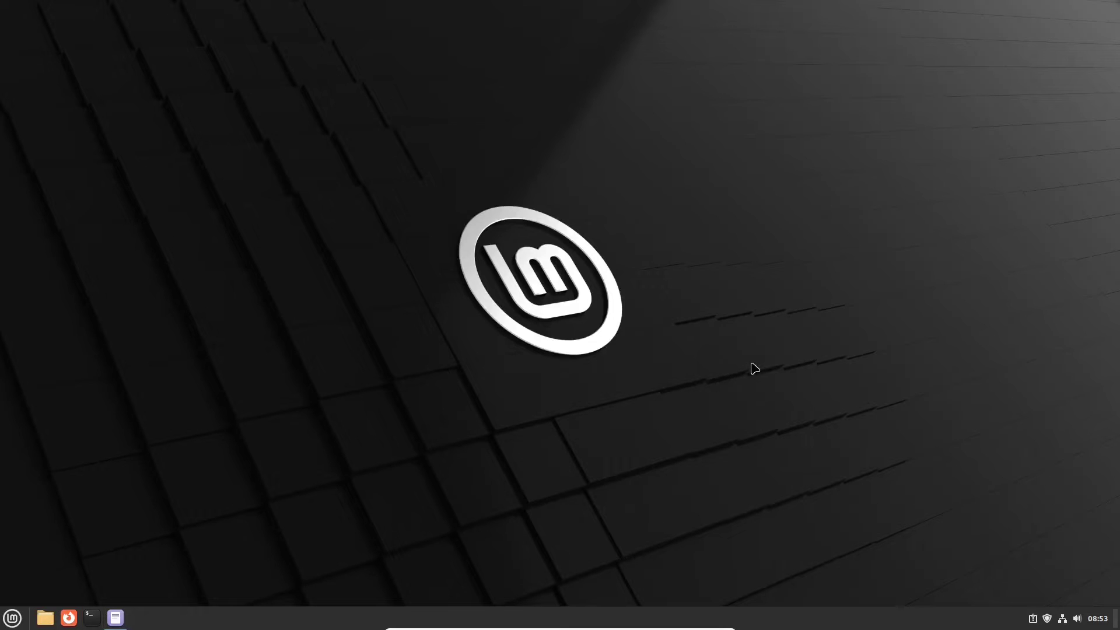
# Step: Reopen Update Manager from the tray and refresh it to show the system is up to date
pyautogui.click(1048, 619)
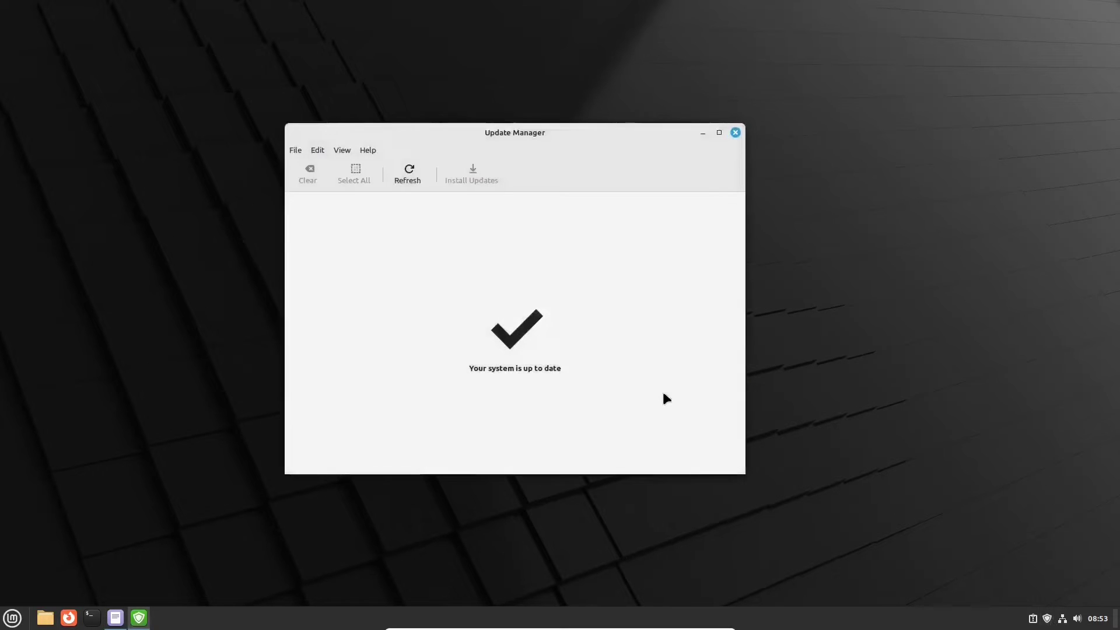
pyautogui.click(415, 173)
# Step: Close Update Manager, check System Reports shows no problems, then quit its tray indicator
pyautogui.click(736, 132)
pyautogui.rightClick(1032, 618)
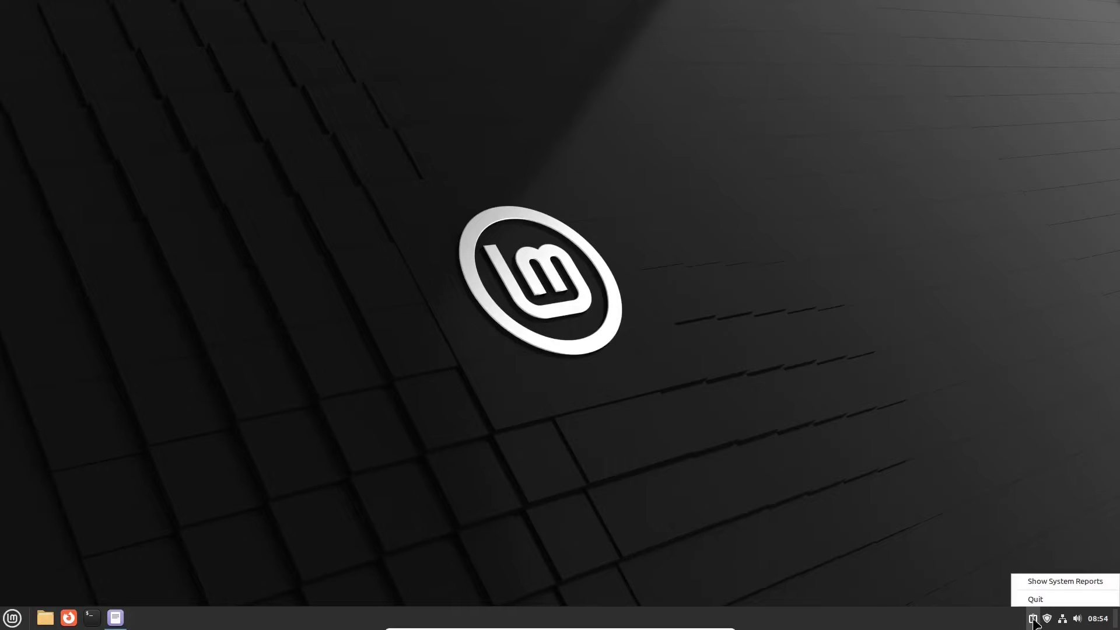
pyautogui.click(1037, 580)
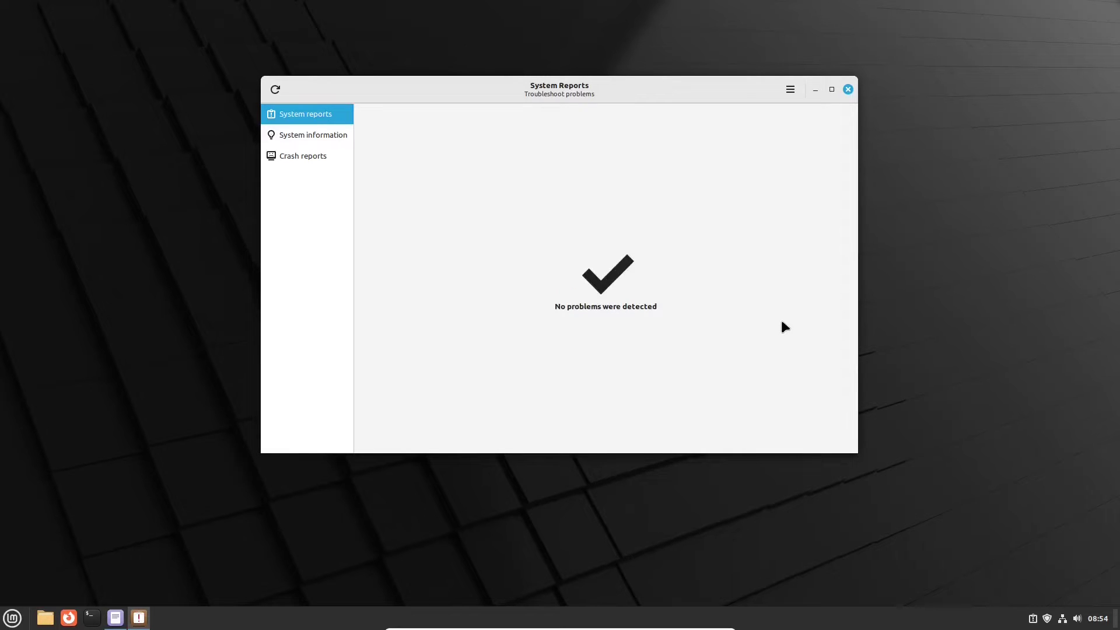
pyautogui.click(848, 89)
pyautogui.rightClick(1030, 617)
pyautogui.click(1033, 595)
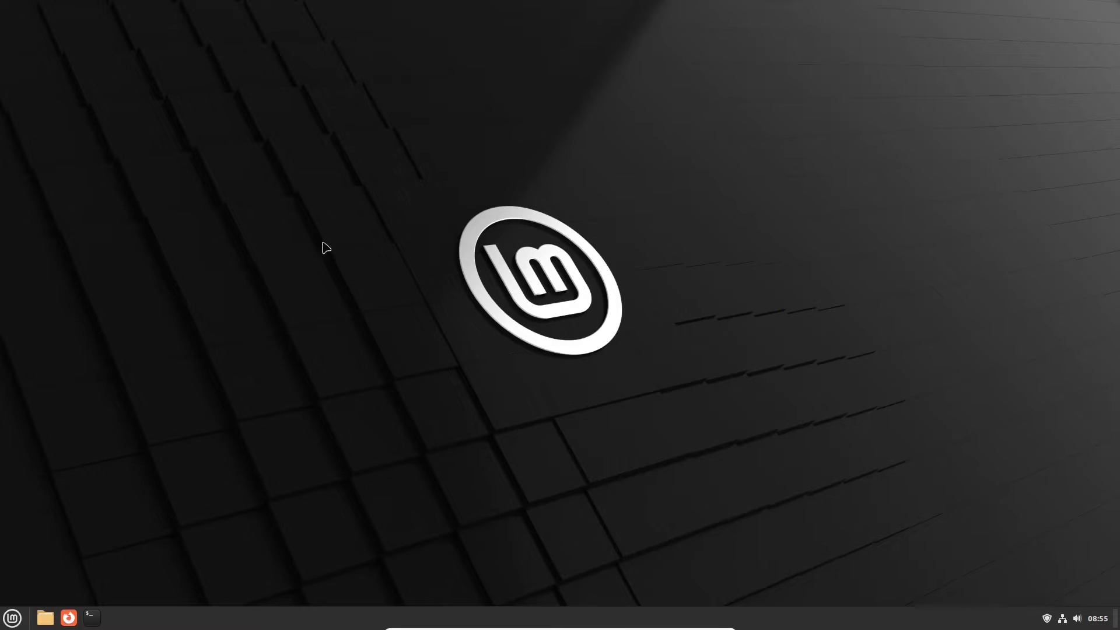
pyautogui.click(12, 617)
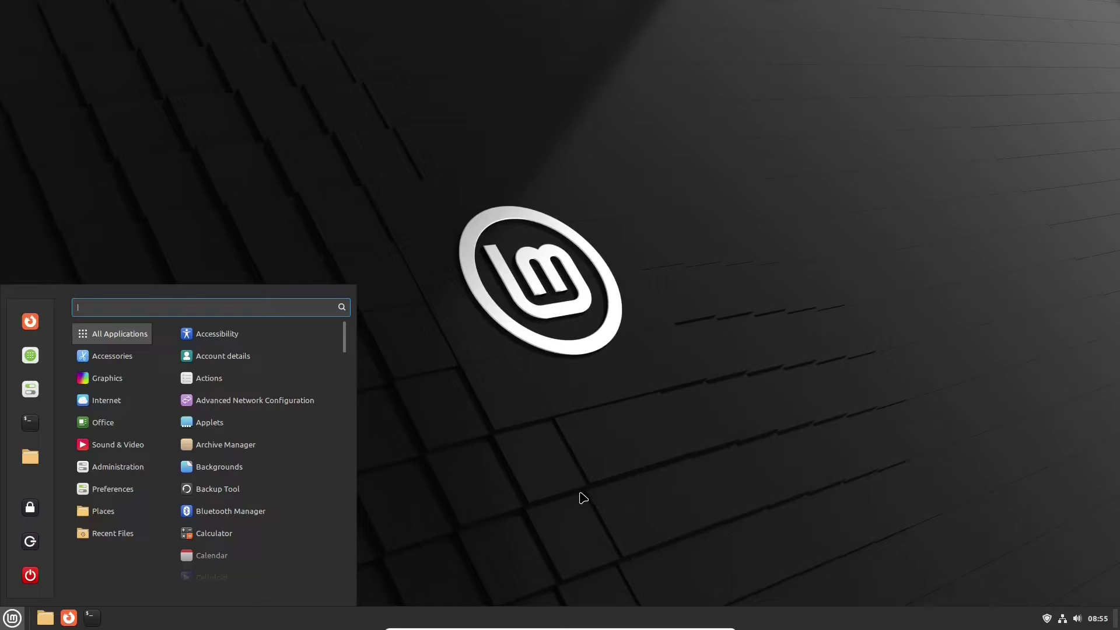
pyautogui.moveTo(104, 541)
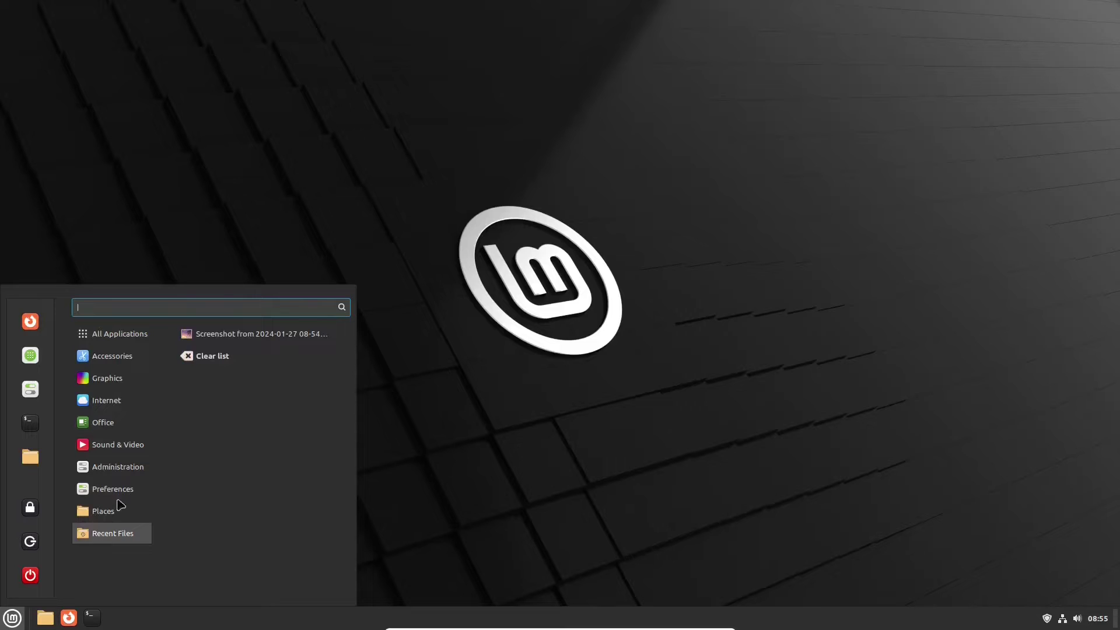
pyautogui.click(602, 404)
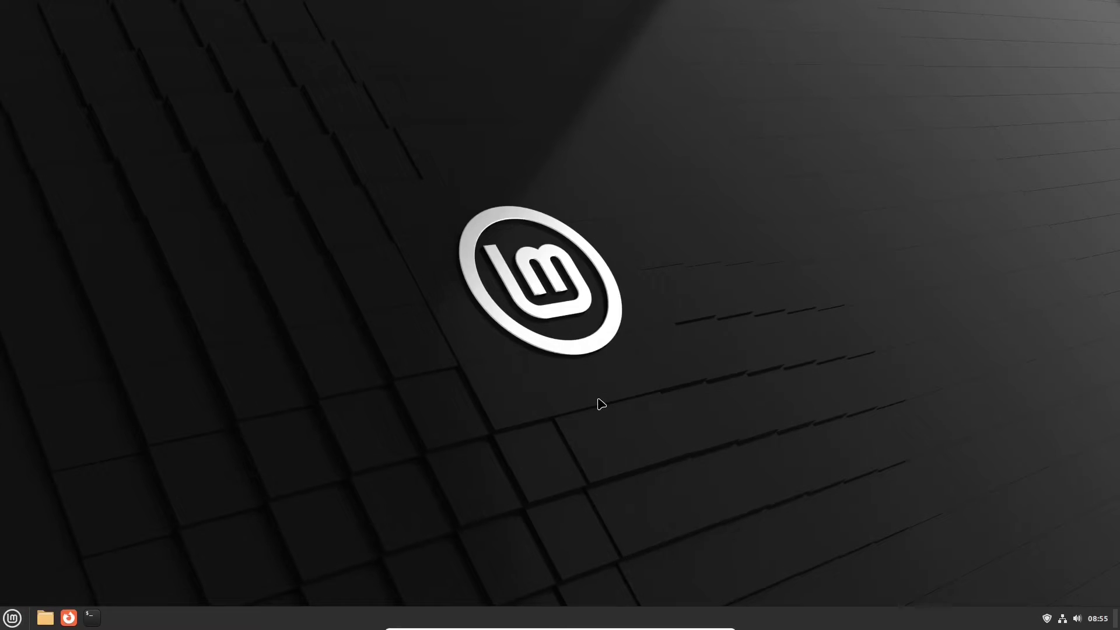
pyautogui.click(12, 618)
# Step: Start a new Writer document, dismiss the tip, and type 'Test file.'
pyautogui.click(523, 444)
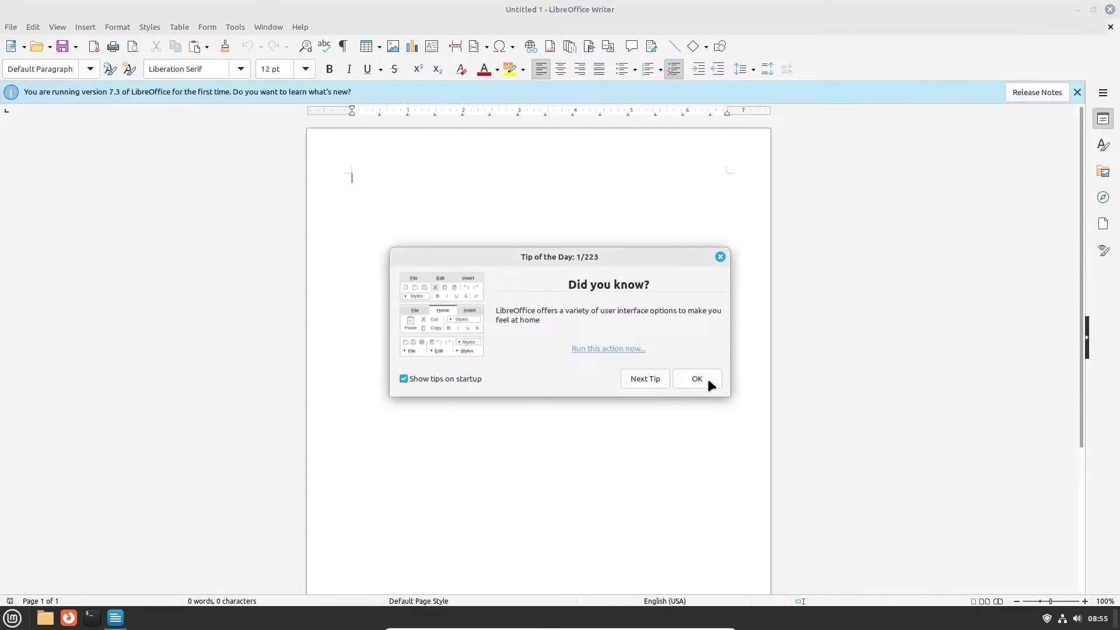
pyautogui.click(708, 380)
pyautogui.write('Test file.')
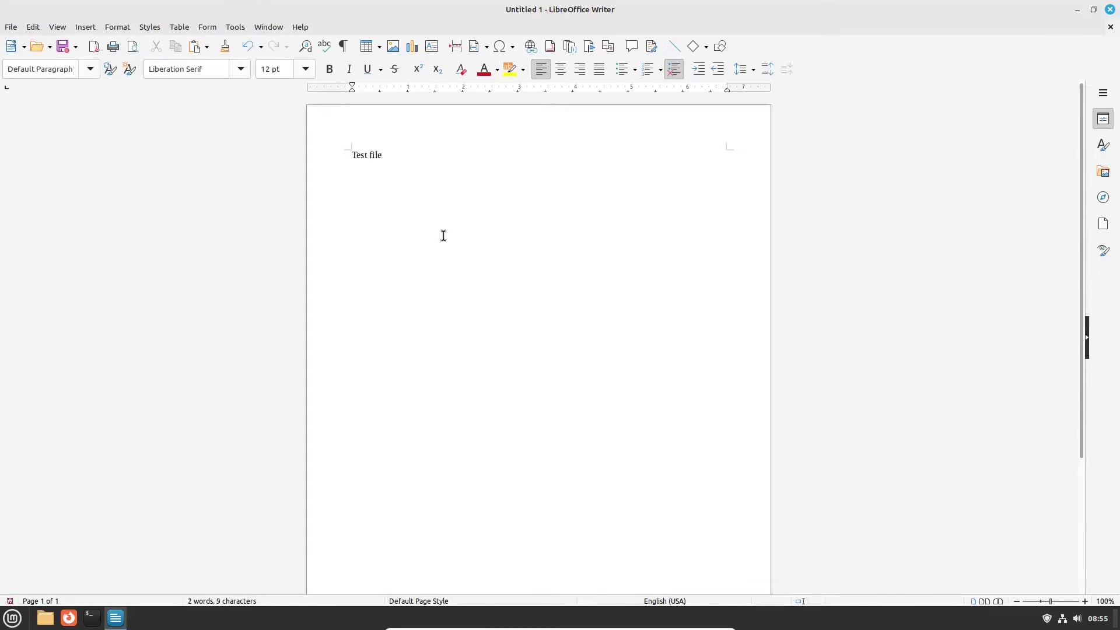
pyautogui.click(11, 27)
pyautogui.click(11, 194)
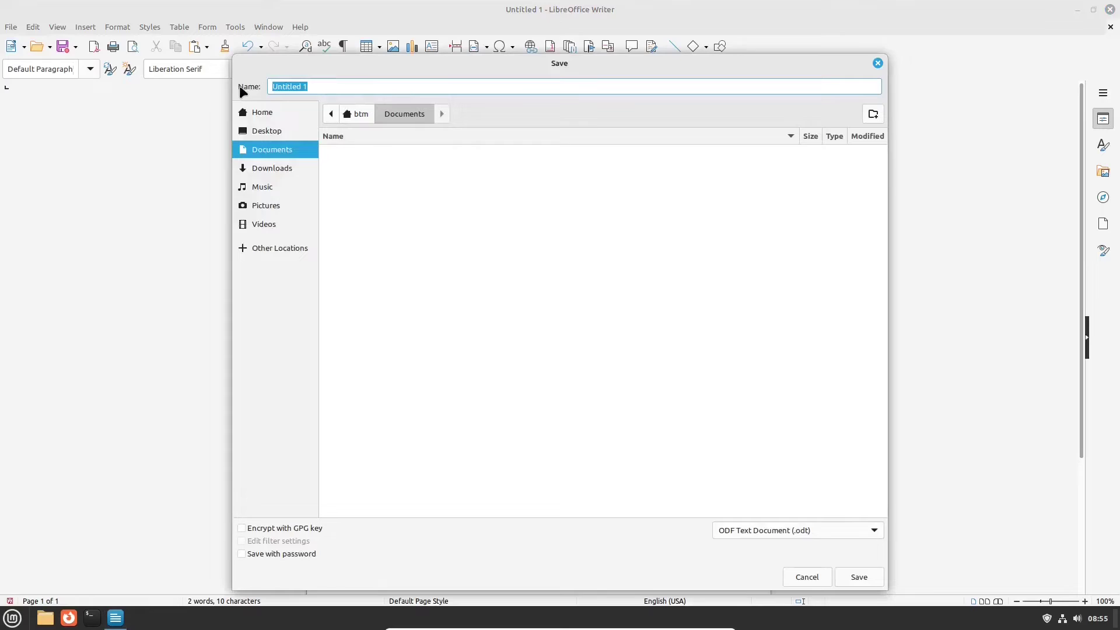
pyautogui.write('000000000011111111112222222222333333333344444444445555555555')
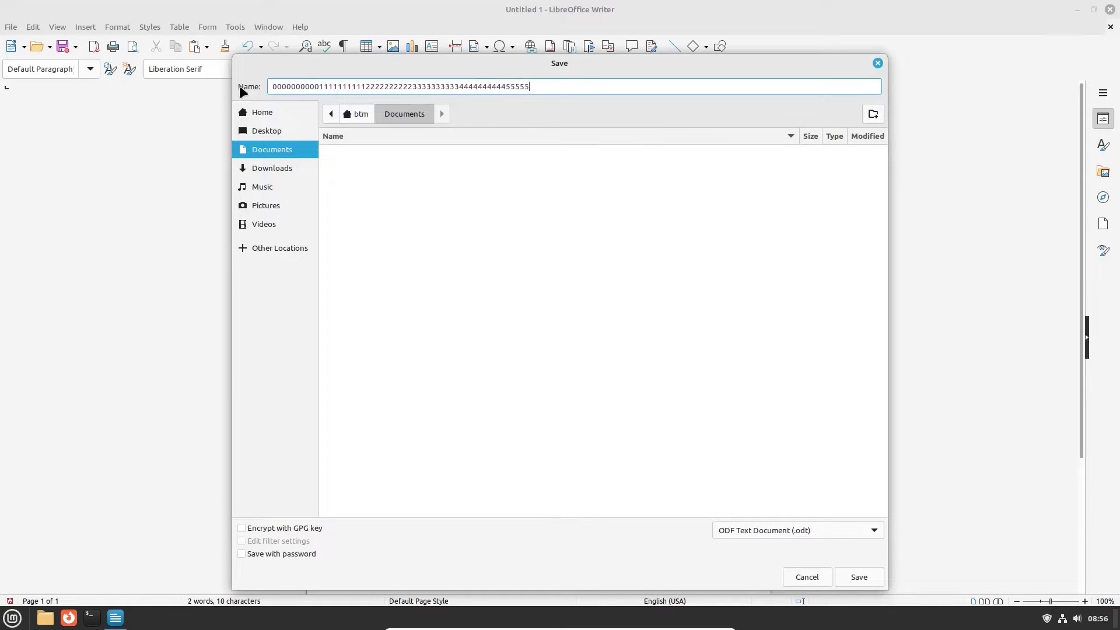
pyautogui.click(859, 577)
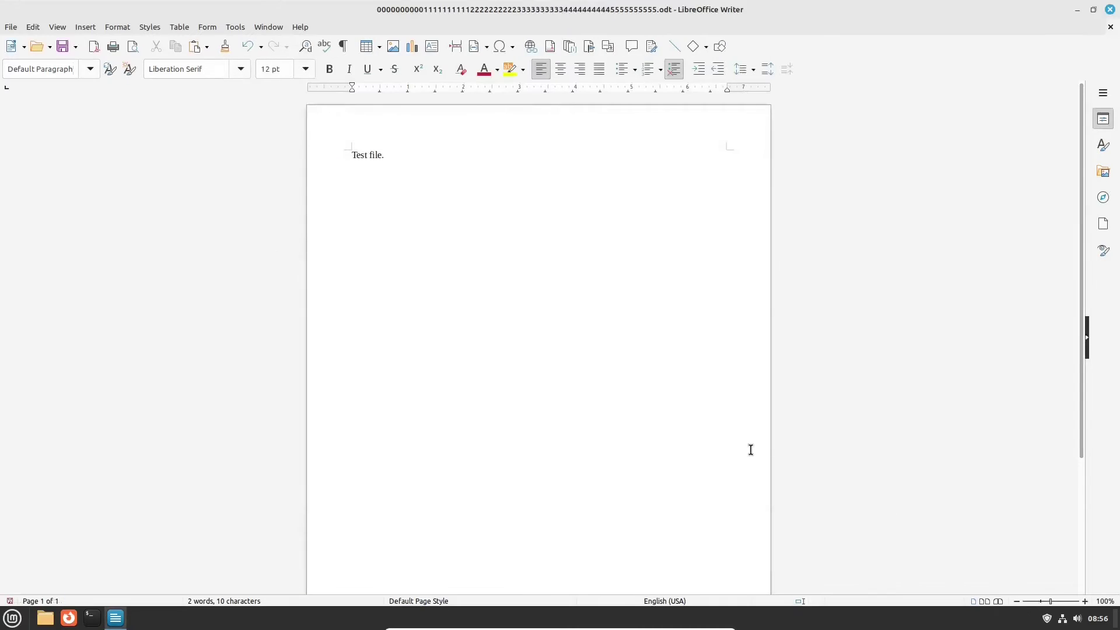
pyautogui.click(1110, 26)
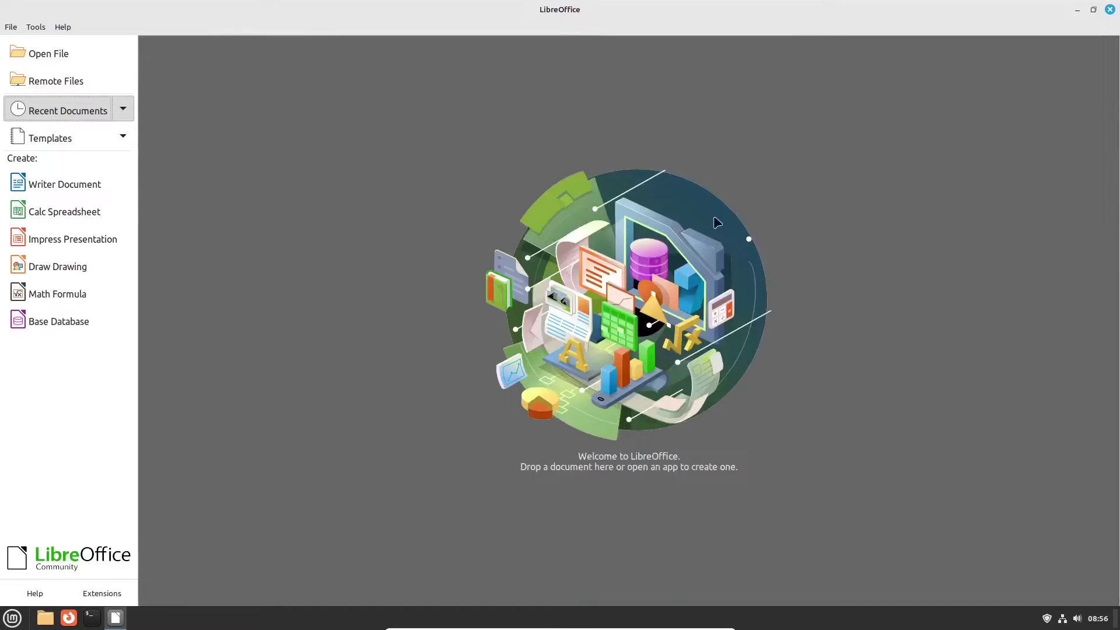
# Step: Close LibreOffice and view the recently used files in the application menu
pyautogui.click(1110, 10)
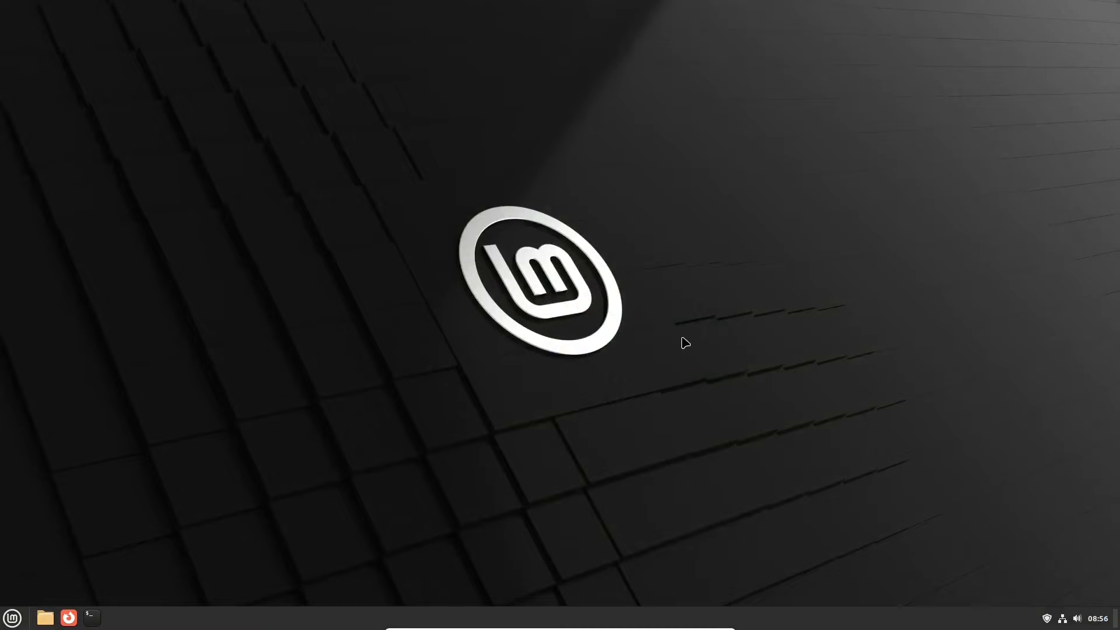
pyautogui.click(12, 618)
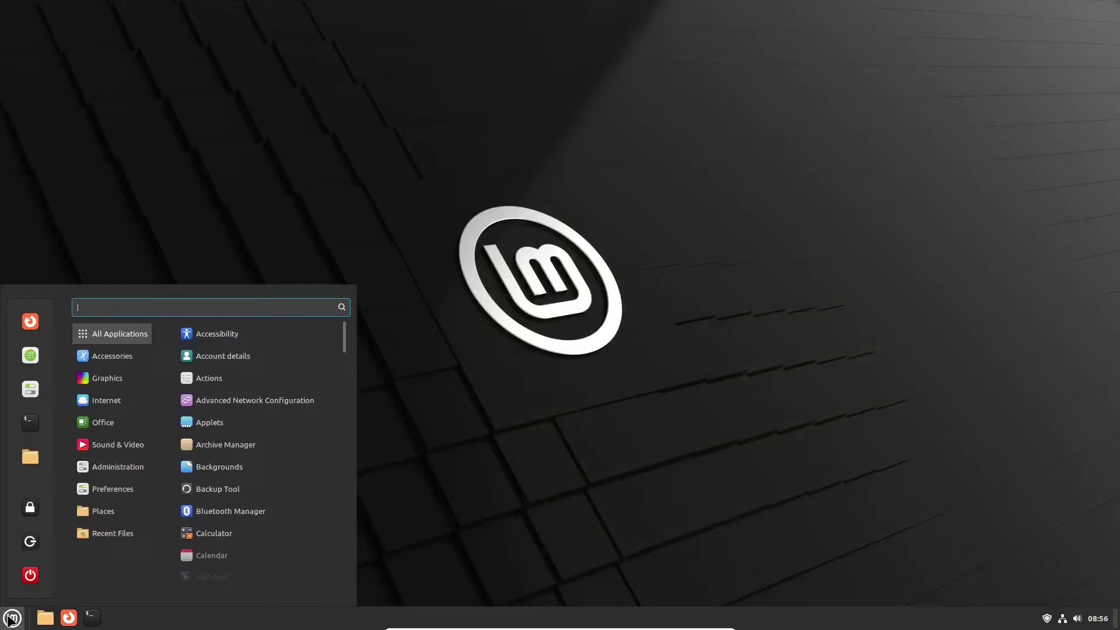
pyautogui.click(90, 535)
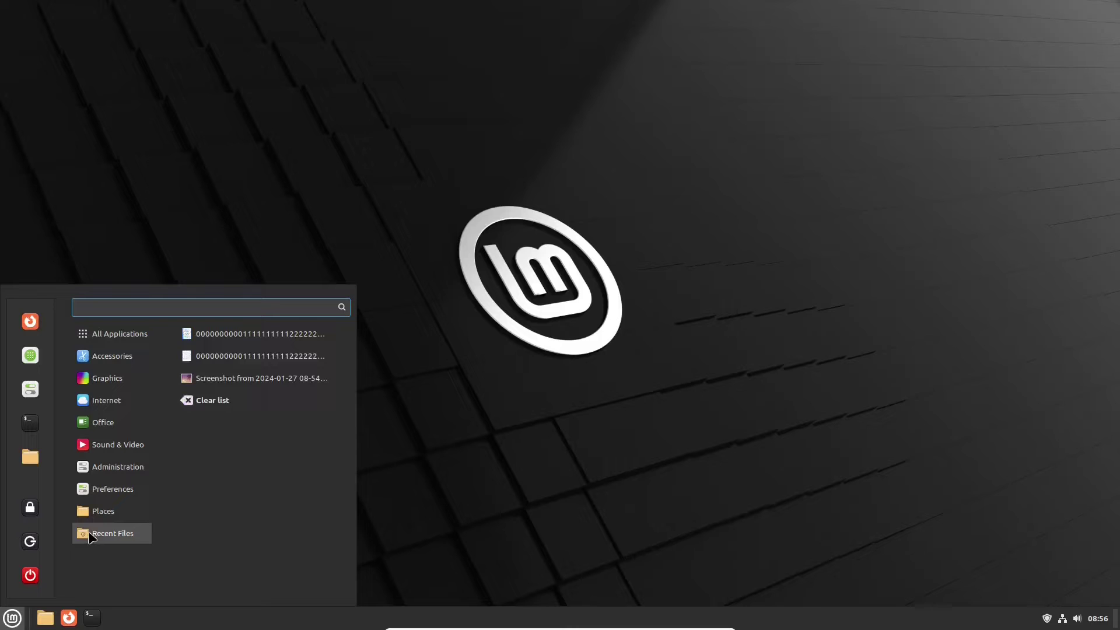
pyautogui.click(12, 618)
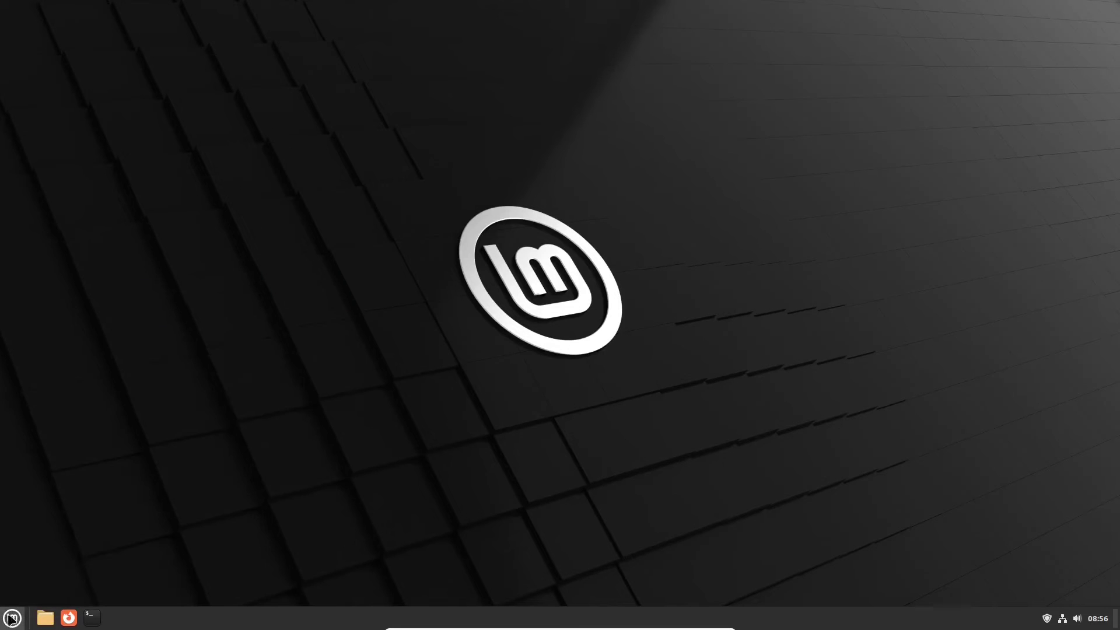
# Step: Switch off Show recents in the Menu applet's configuration
pyautogui.rightClick(11, 619)
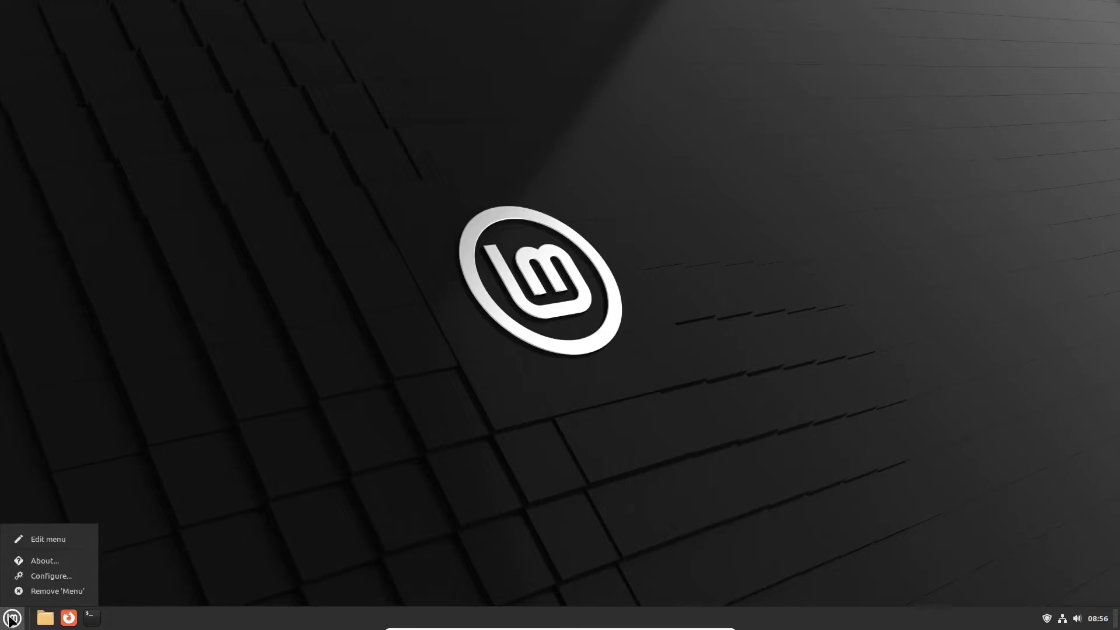
pyautogui.click(48, 576)
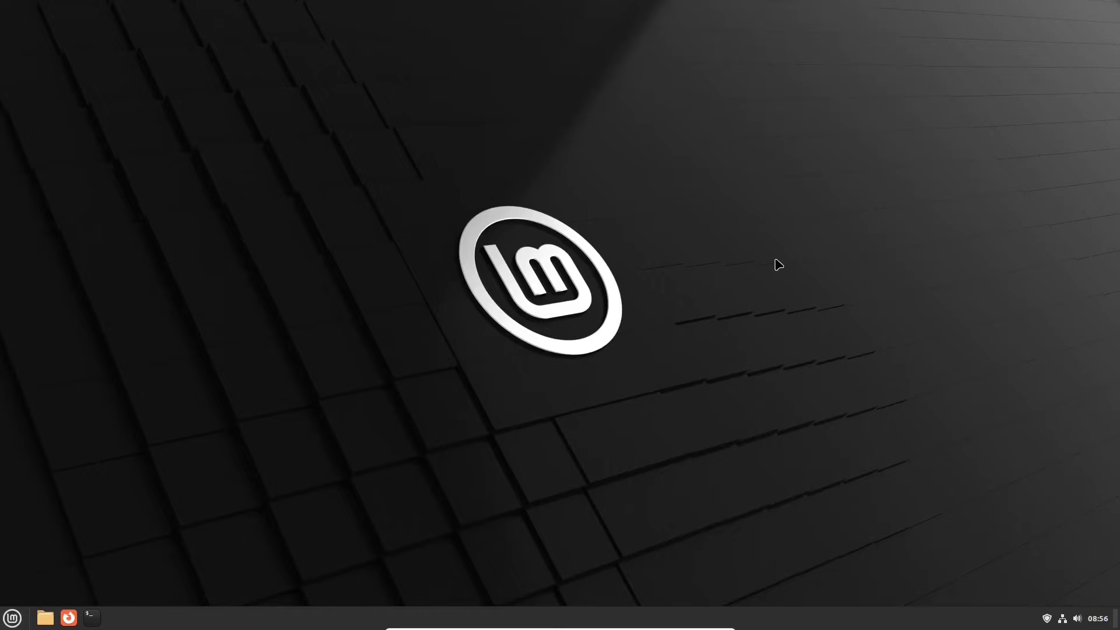
pyautogui.moveTo(457, 80); pyautogui.dragTo(656, 101)
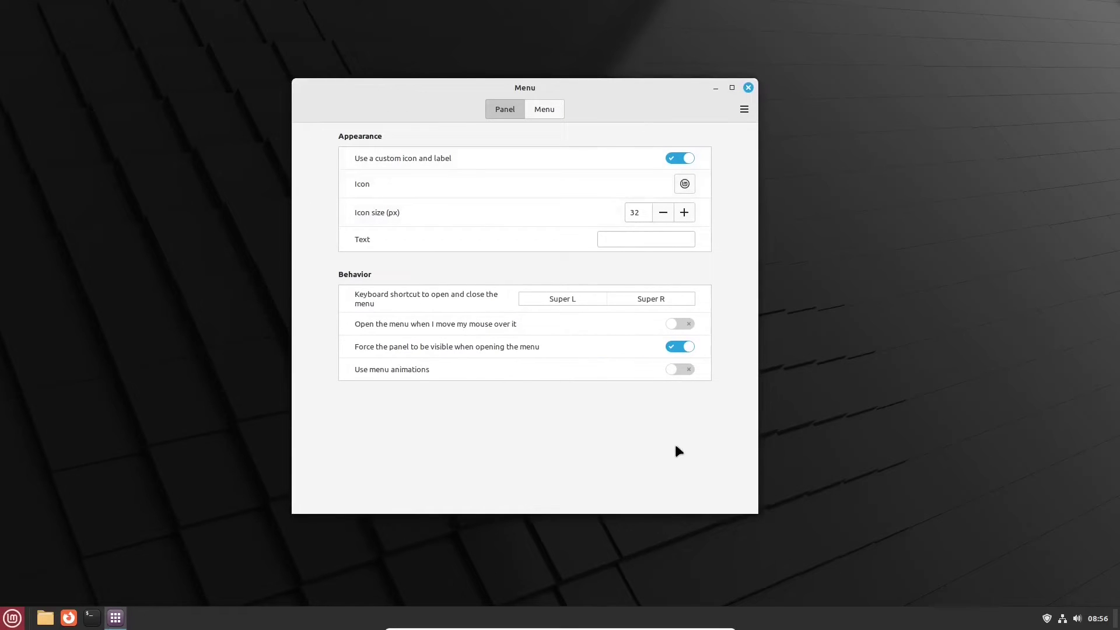
pyautogui.click(544, 110)
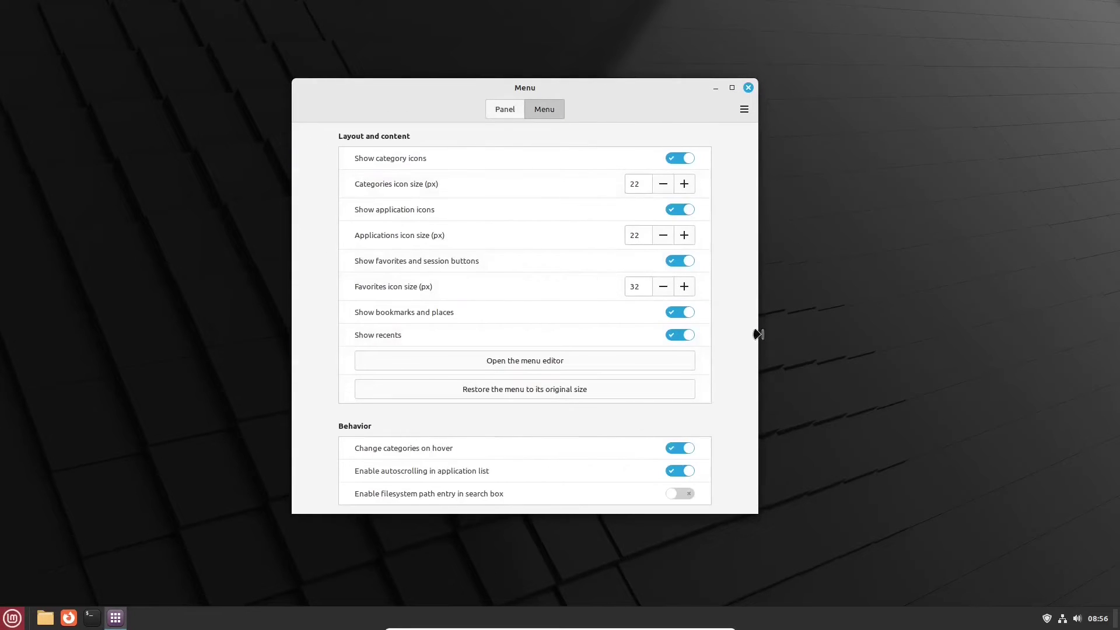
pyautogui.click(678, 335)
pyautogui.click(749, 88)
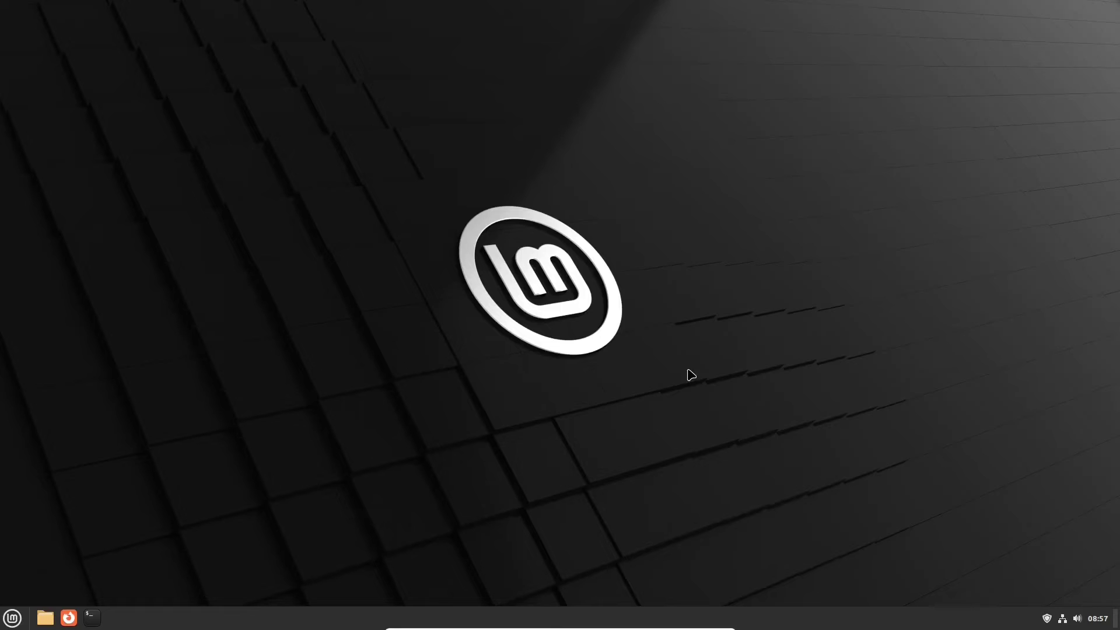
# Step: Confirm recents are gone from the menu, then raise the panel height from 40 to 44
pyautogui.click(12, 617)
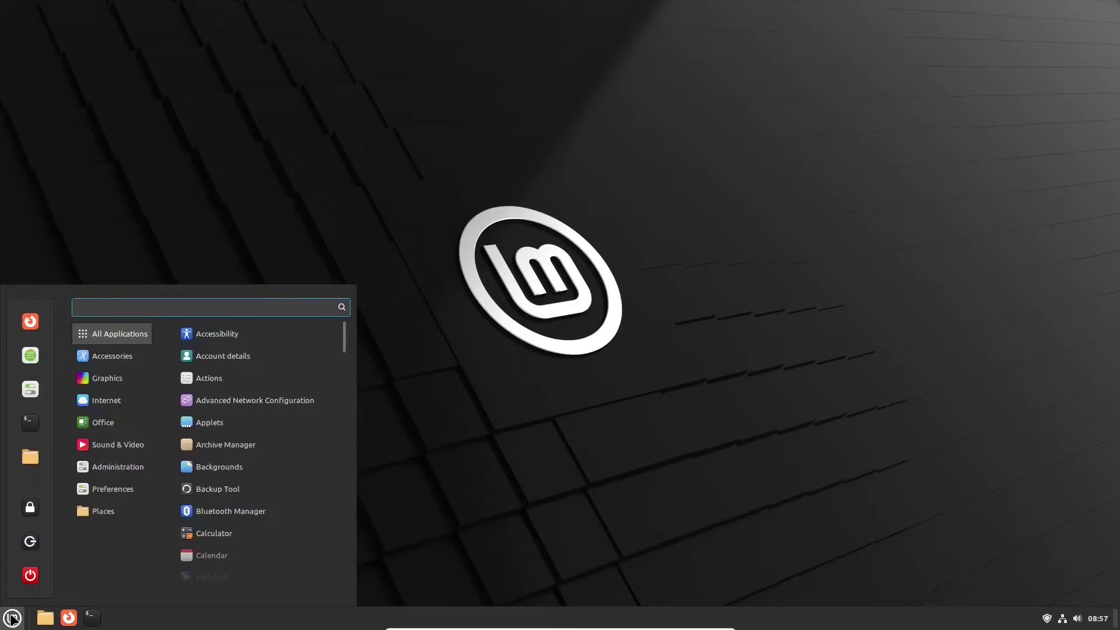
pyautogui.click(789, 625)
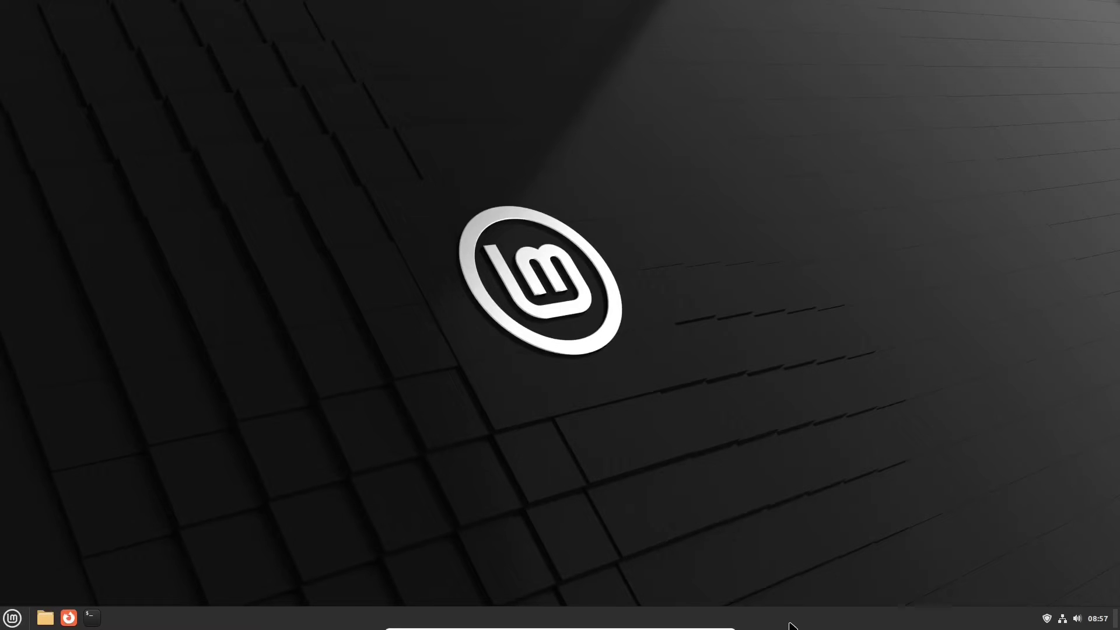
pyautogui.rightClick(789, 625)
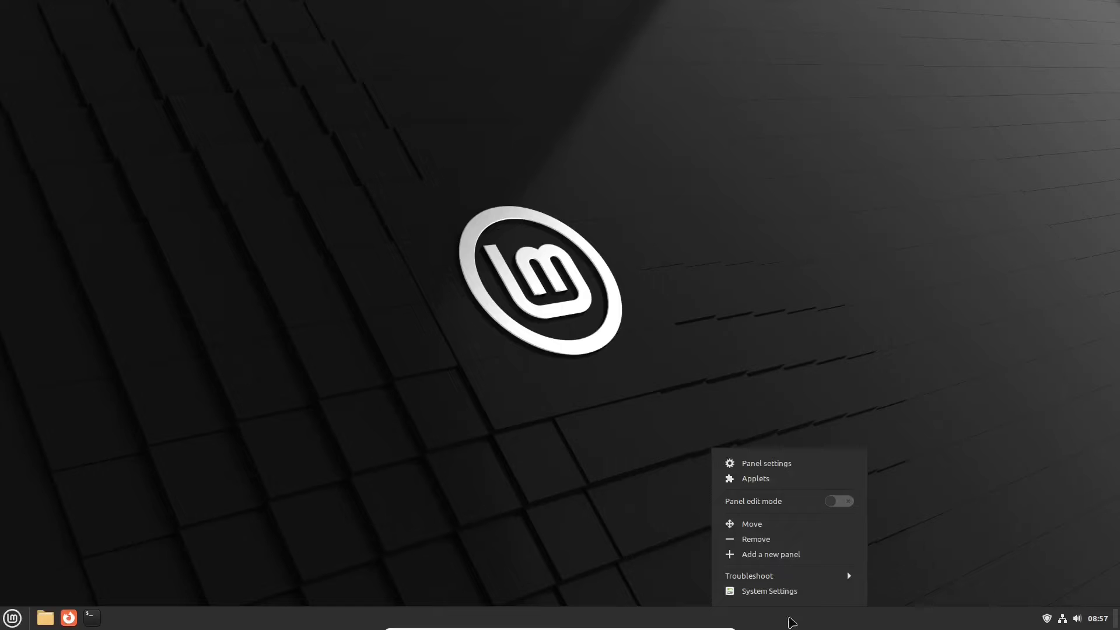
pyautogui.click(757, 463)
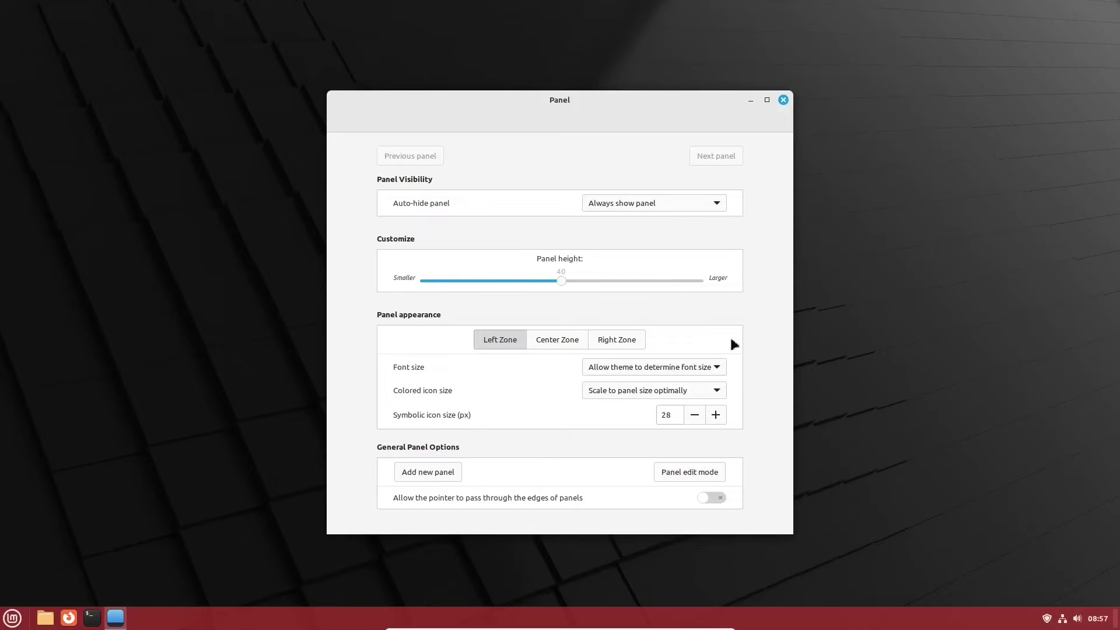
pyautogui.moveTo(576, 282); pyautogui.dragTo(590, 281)
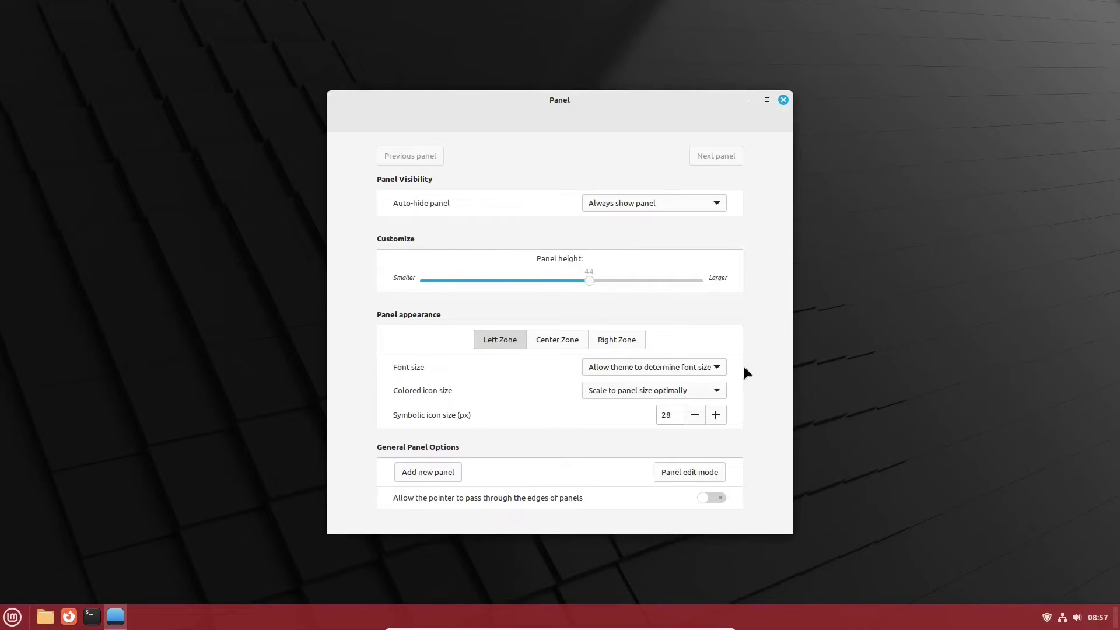
pyautogui.click(782, 100)
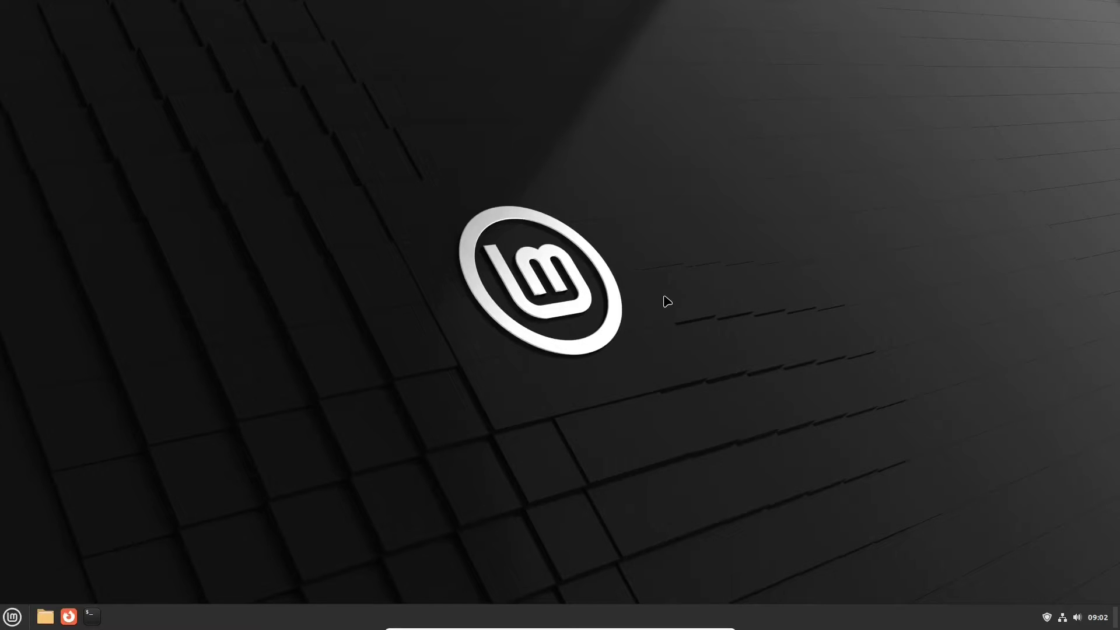
# Step: In the clock applet settings, turn off Show calendar events and enable Use a custom date format
pyautogui.click(1097, 618)
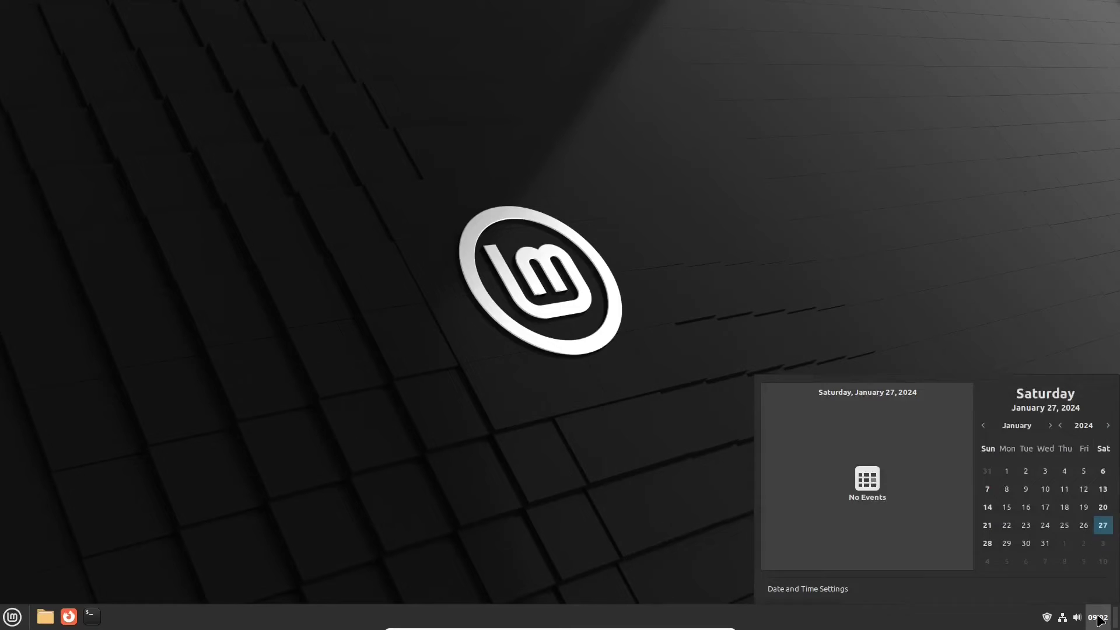
pyautogui.click(1099, 620)
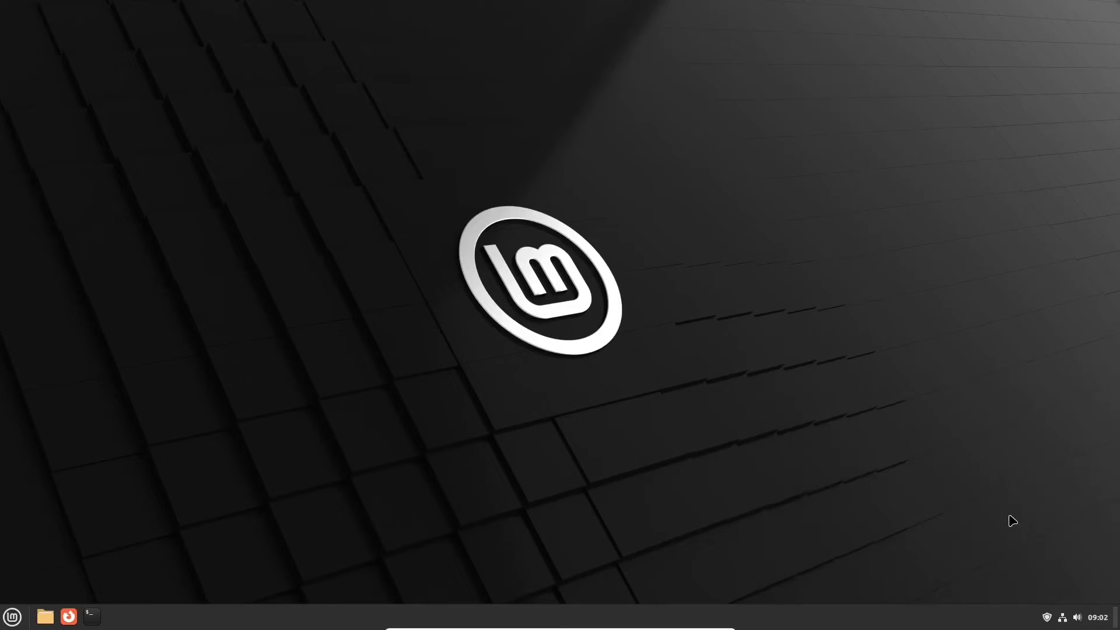
pyautogui.rightClick(1103, 619)
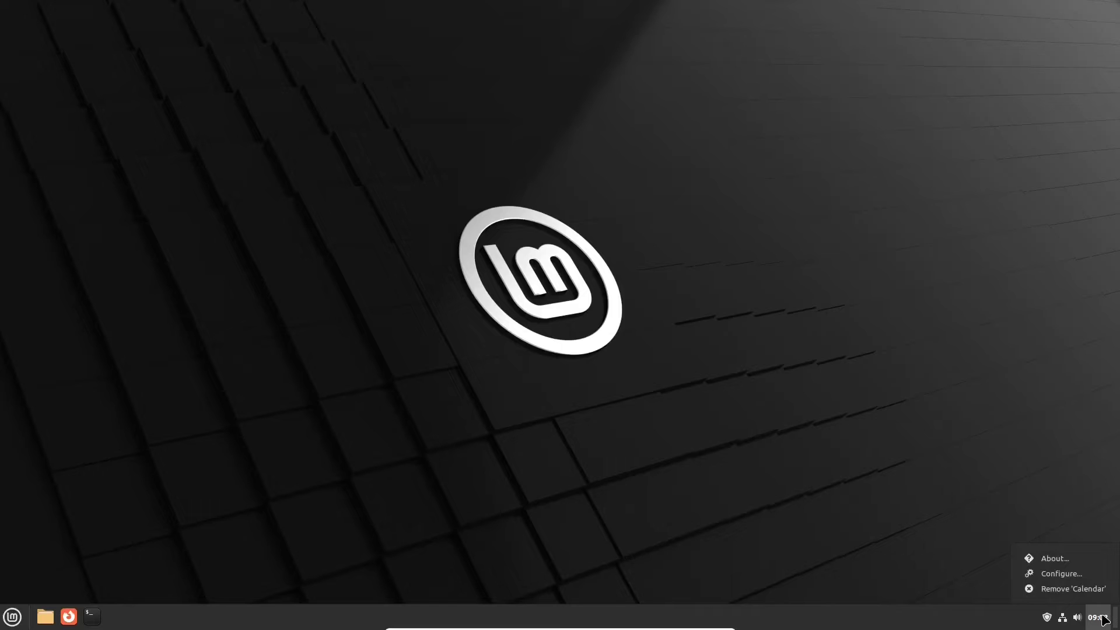
pyautogui.click(1076, 574)
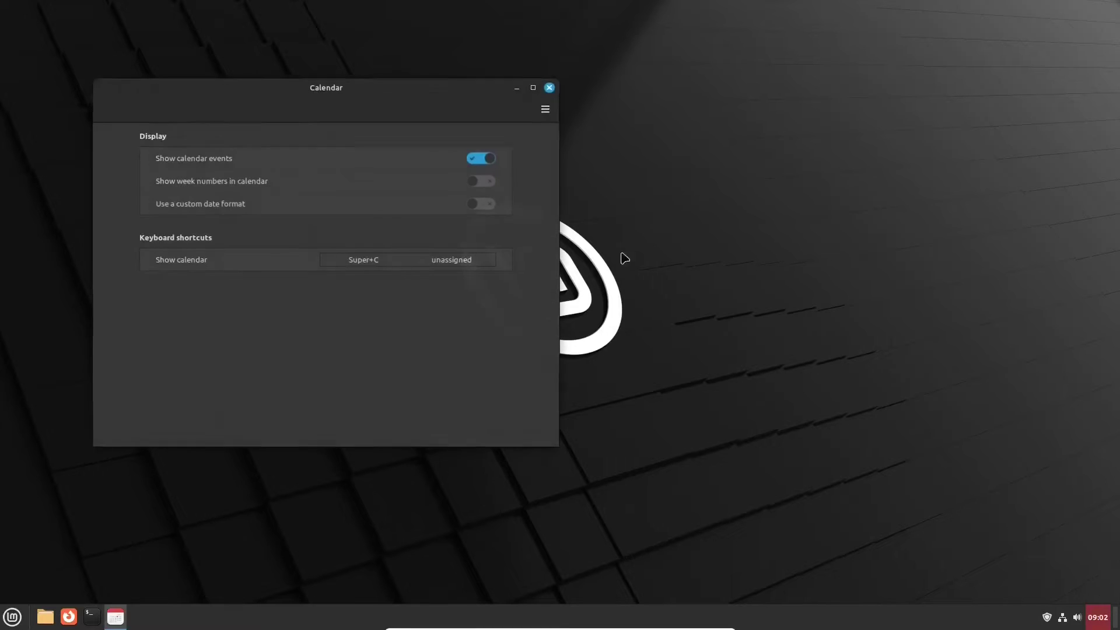
pyautogui.moveTo(345, 95); pyautogui.dragTo(593, 140)
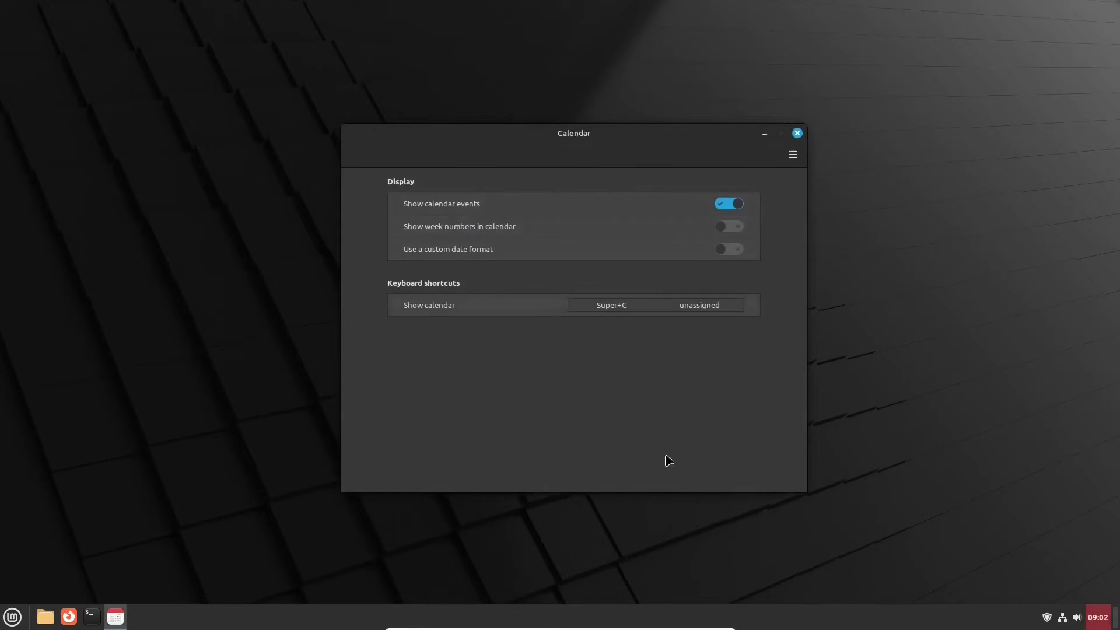
pyautogui.click(724, 205)
pyautogui.click(737, 250)
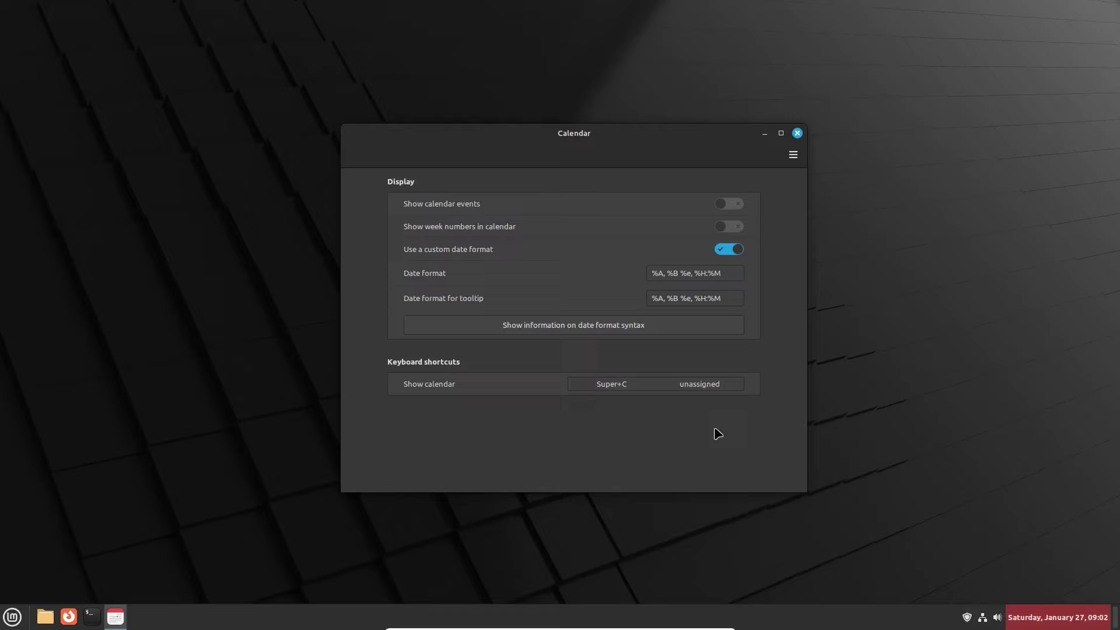
pyautogui.click(796, 133)
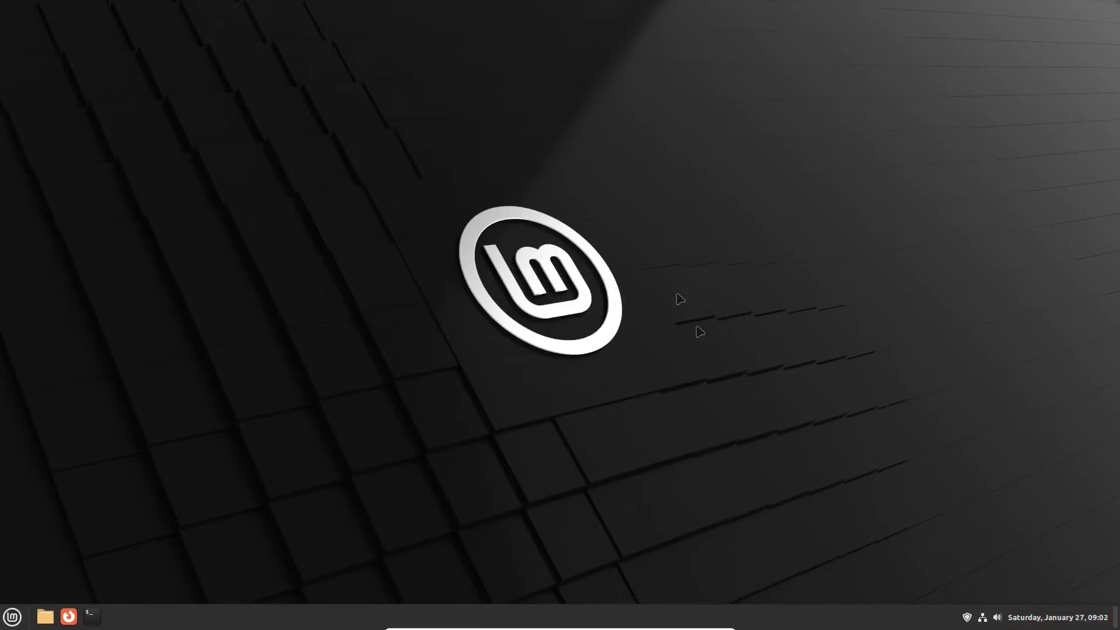
pyautogui.click(1051, 617)
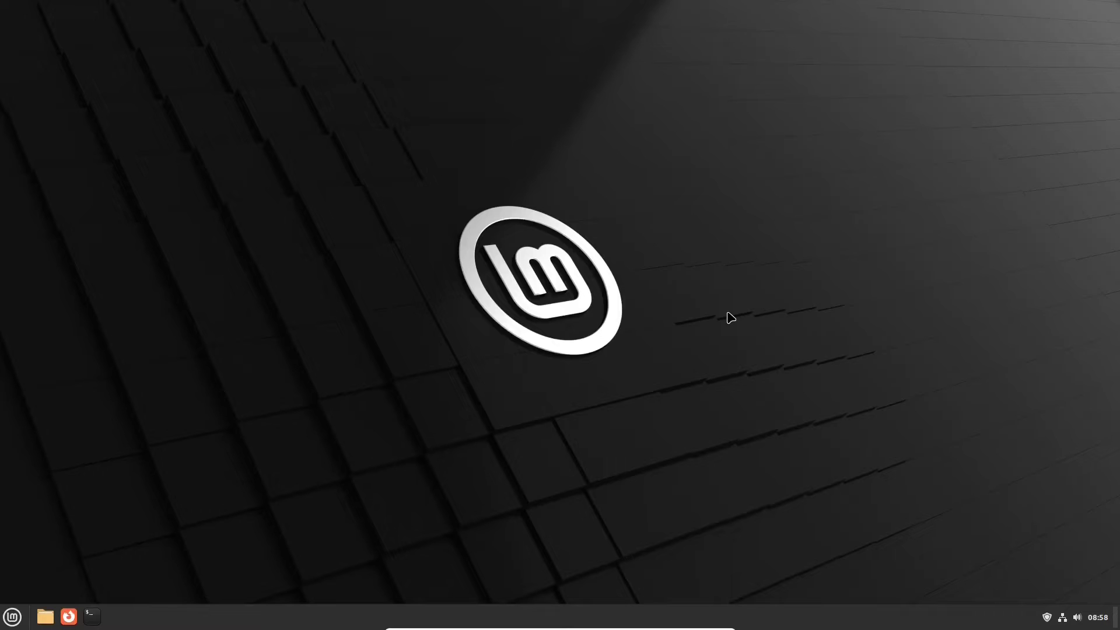
# Step: Search the menu for 'themes' and launch the Themes settings
pyautogui.click(13, 617)
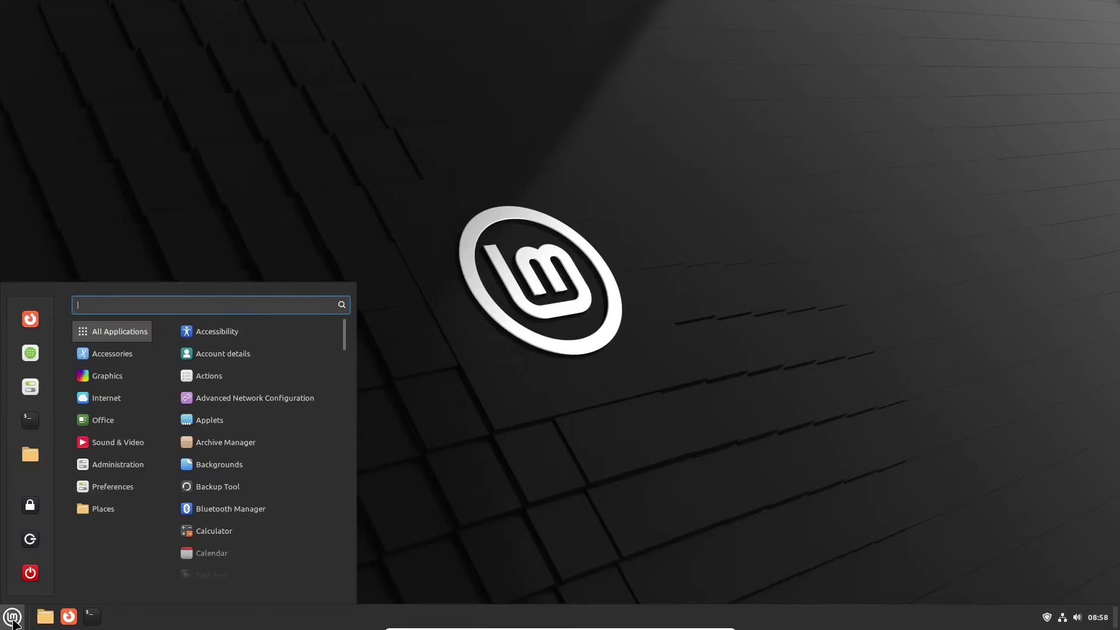
pyautogui.write('themes')
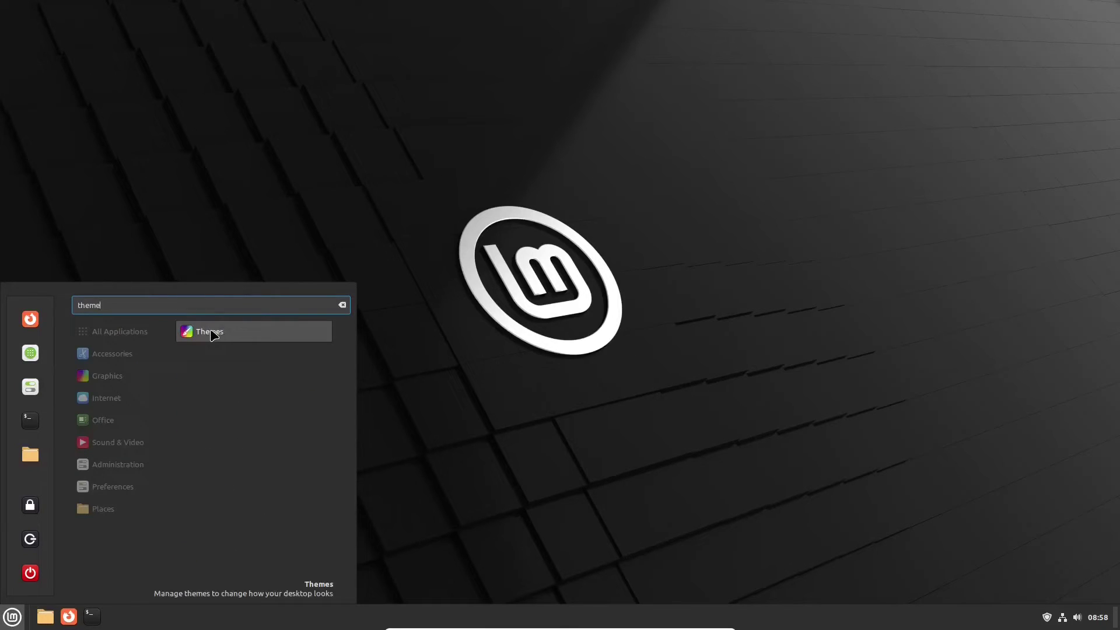
pyautogui.click(215, 332)
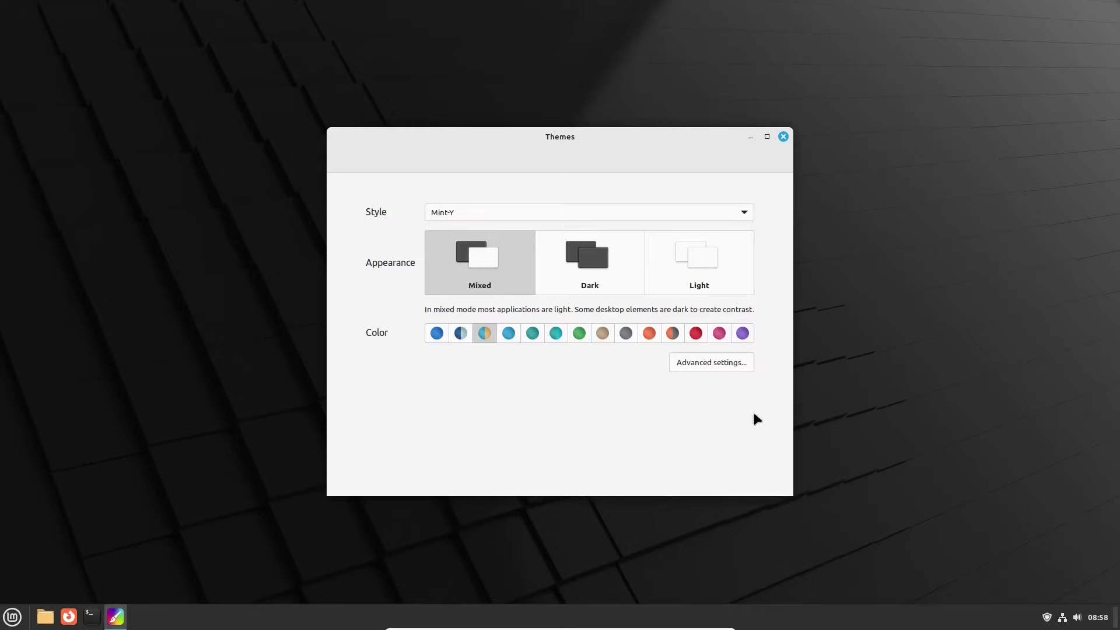
# Step: Open Advanced settings and browse the pointer and application themes without changing them
pyautogui.click(717, 368)
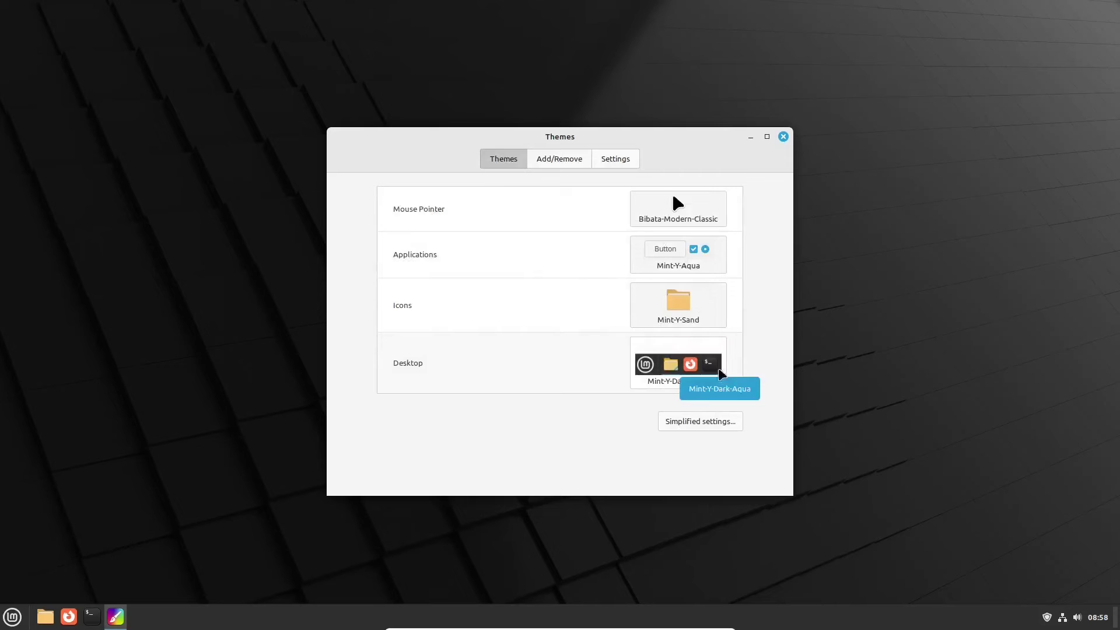
pyautogui.click(659, 220)
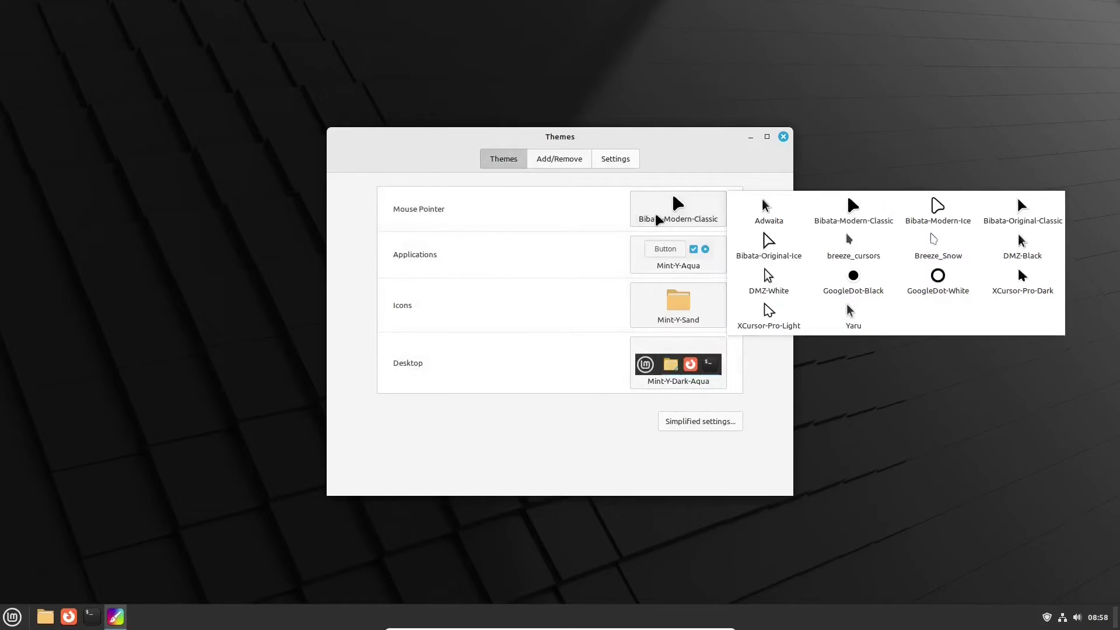
pyautogui.click(681, 257)
pyautogui.click(683, 263)
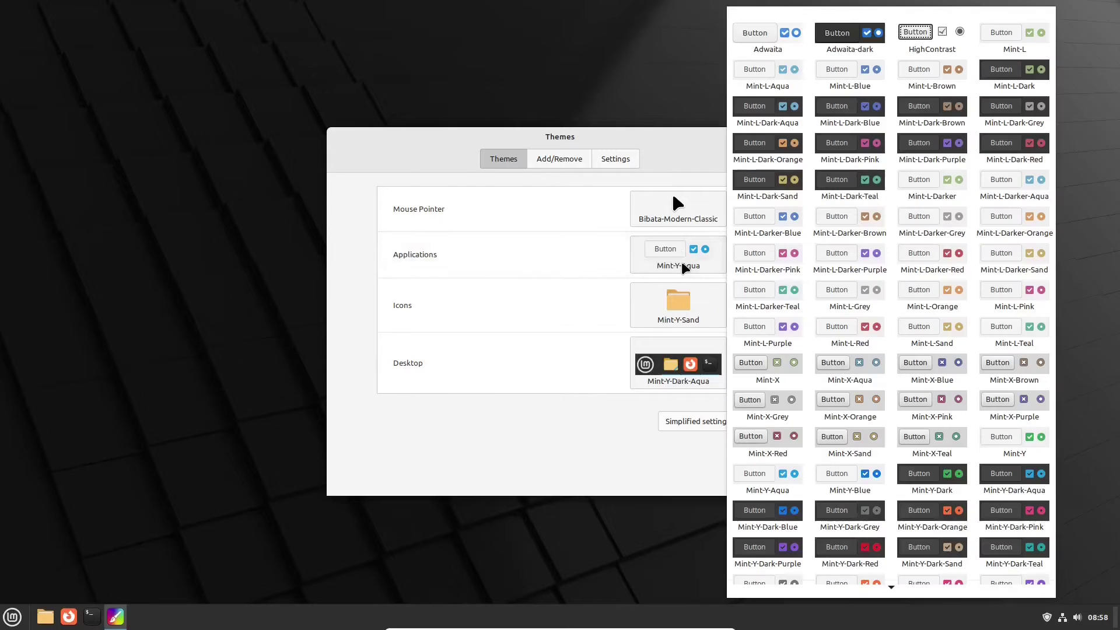
pyautogui.scroll(-1, 928, 278)
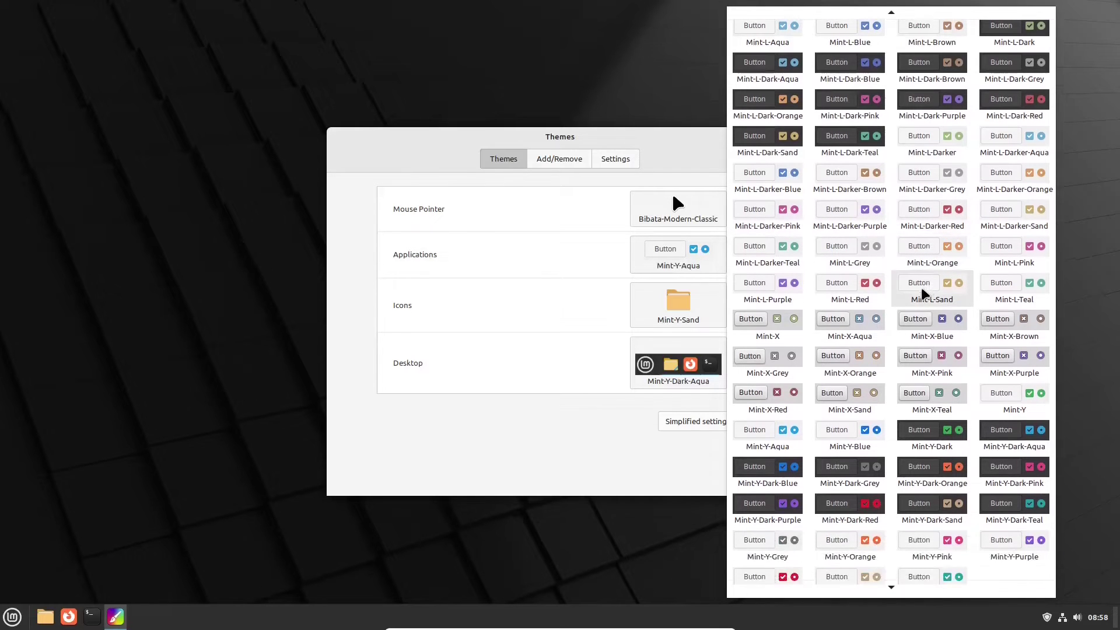
pyautogui.scroll(1, 925, 292)
pyautogui.press('Escape')
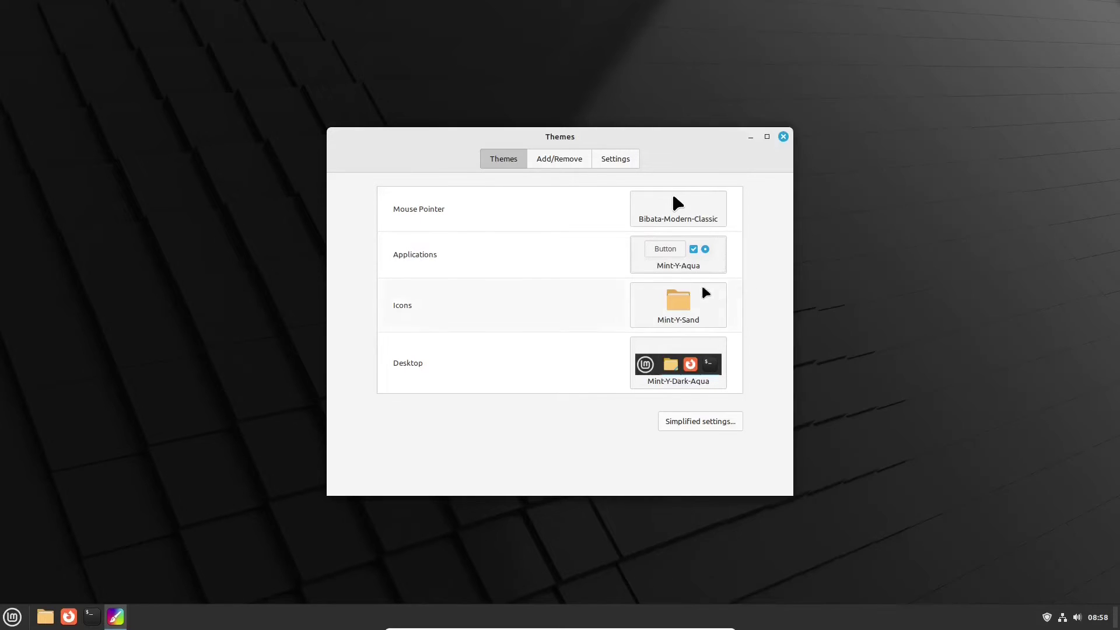
# Step: Browse the icon and desktop themes unchanged, then return to the simplified settings
pyautogui.click(702, 292)
pyautogui.scroll(-5, 932, 277)
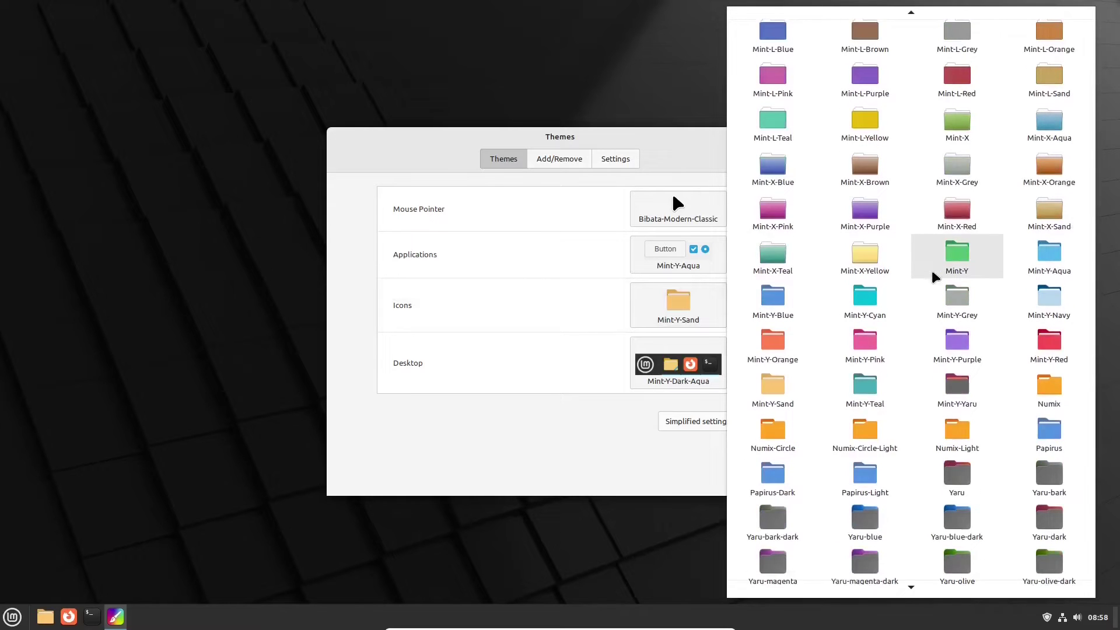
pyautogui.scroll(-3, 932, 278)
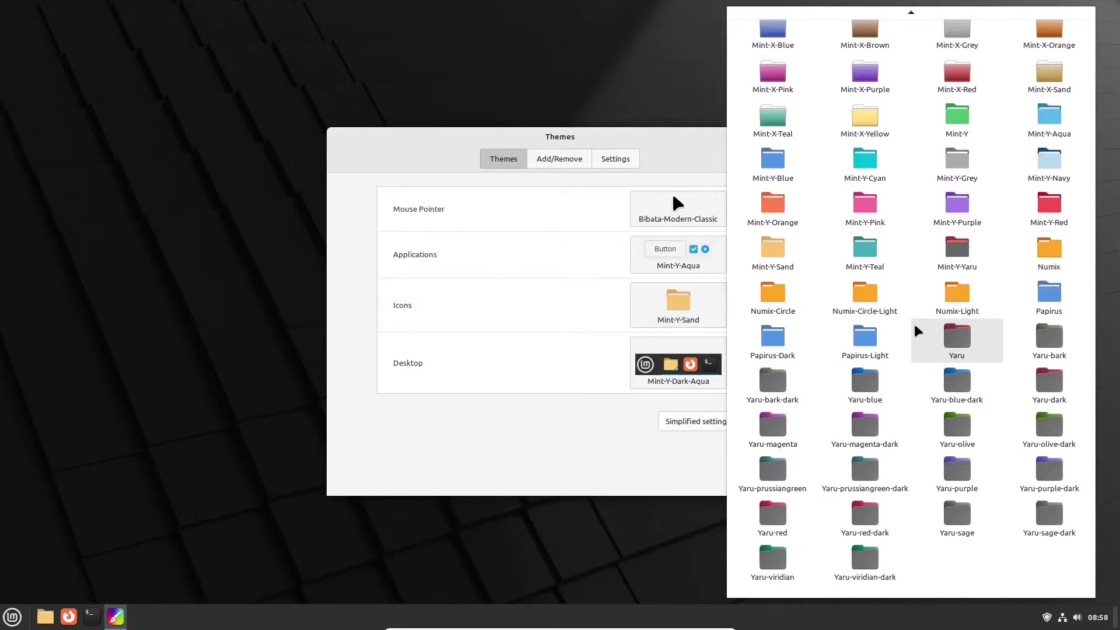
pyautogui.scroll(5, 914, 328)
pyautogui.press('Escape')
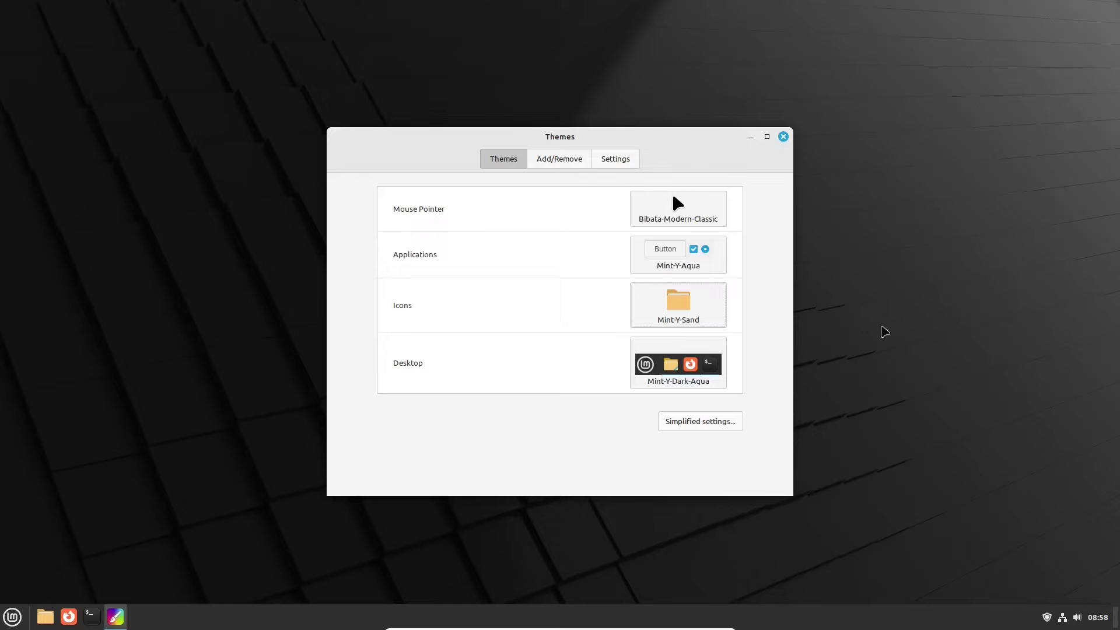
pyautogui.click(707, 384)
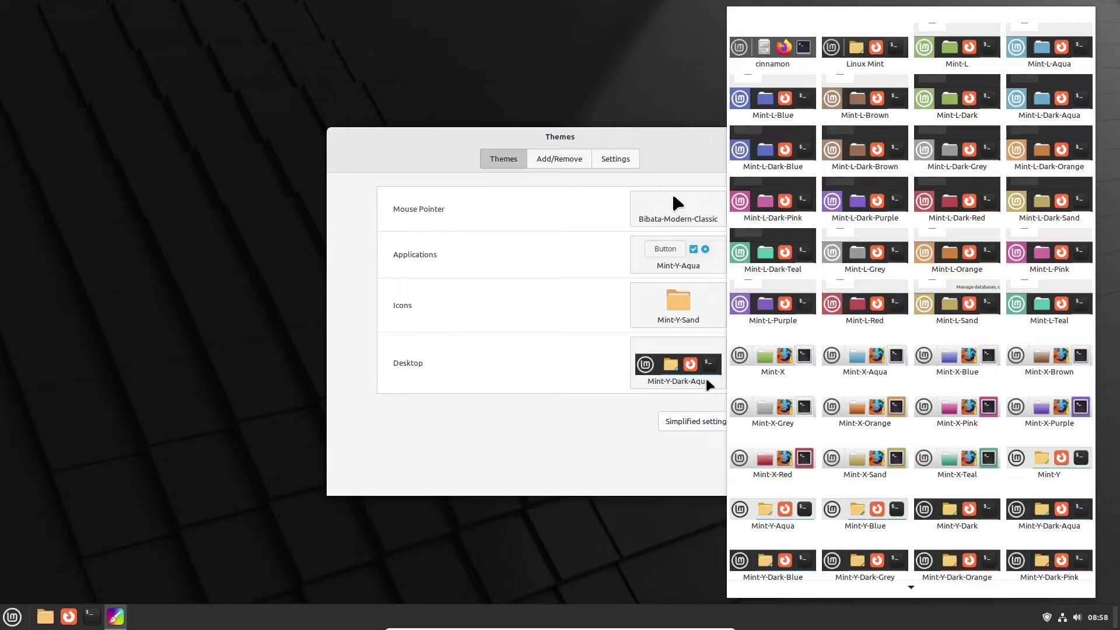
pyautogui.press('Escape')
pyautogui.click(703, 421)
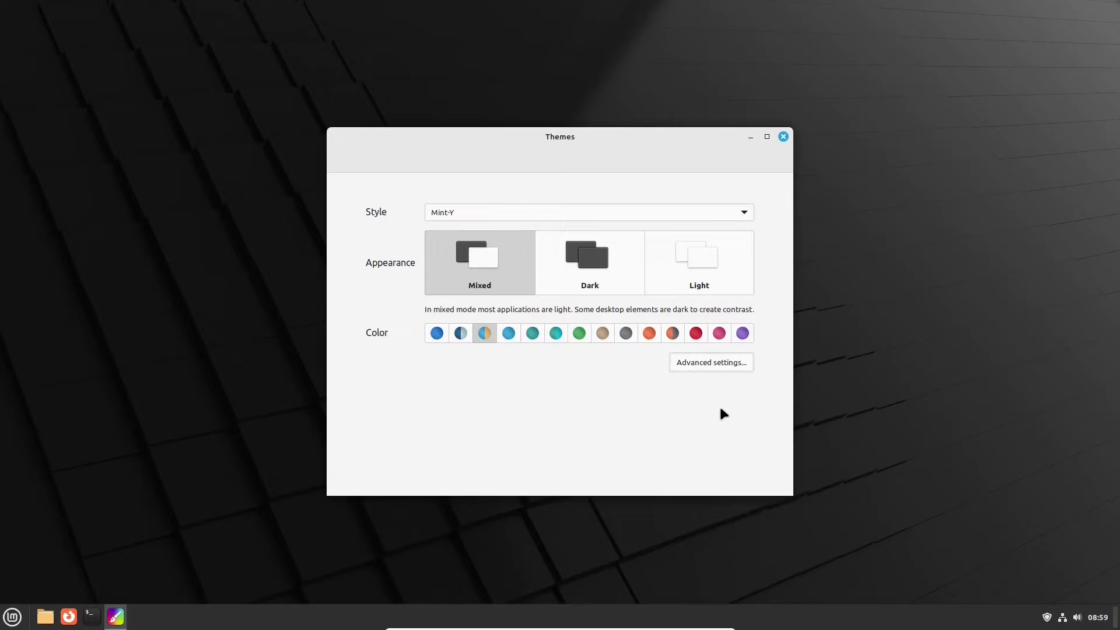
# Step: Choose the Dark appearance and close the Themes window
pyautogui.click(589, 263)
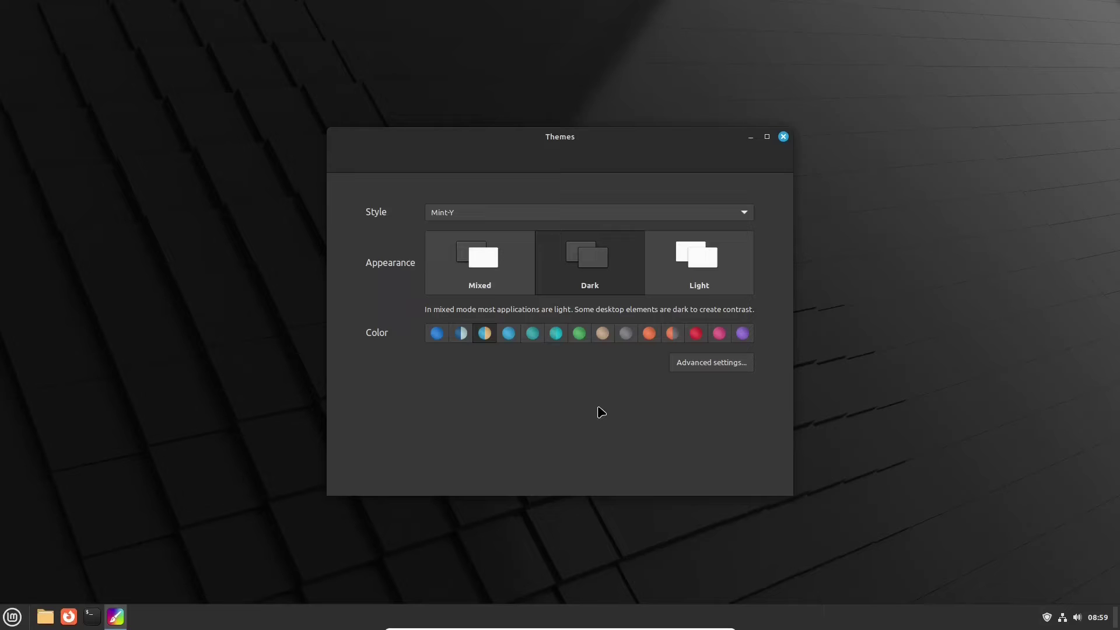
pyautogui.click(784, 136)
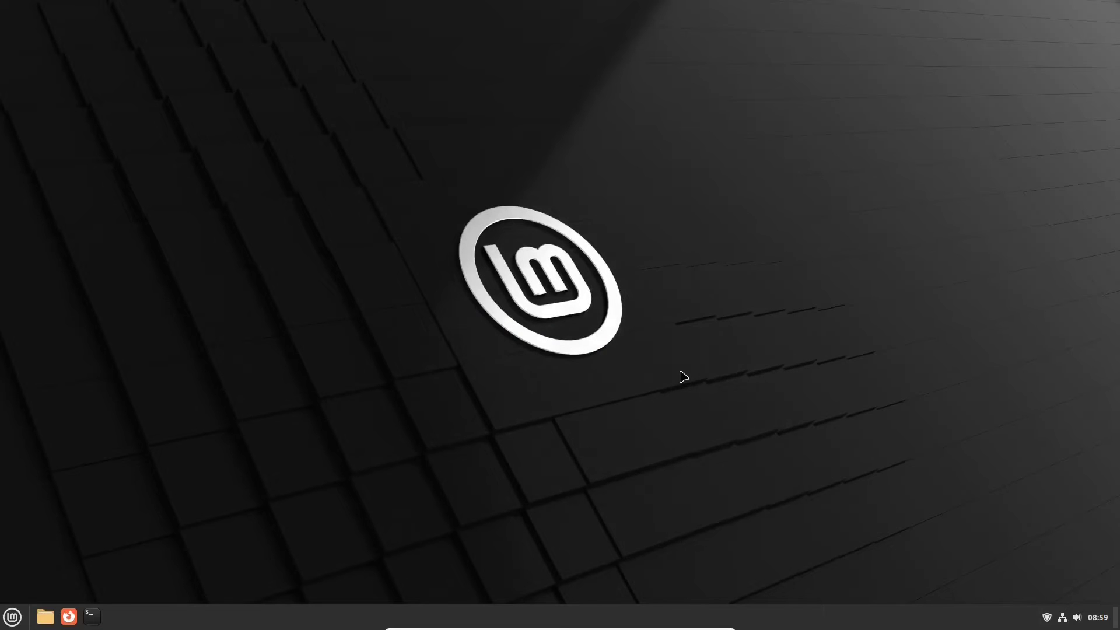
# Step: Open the desktop background settings and step through the collections to Virginia
pyautogui.rightClick(612, 144)
pyautogui.click(650, 219)
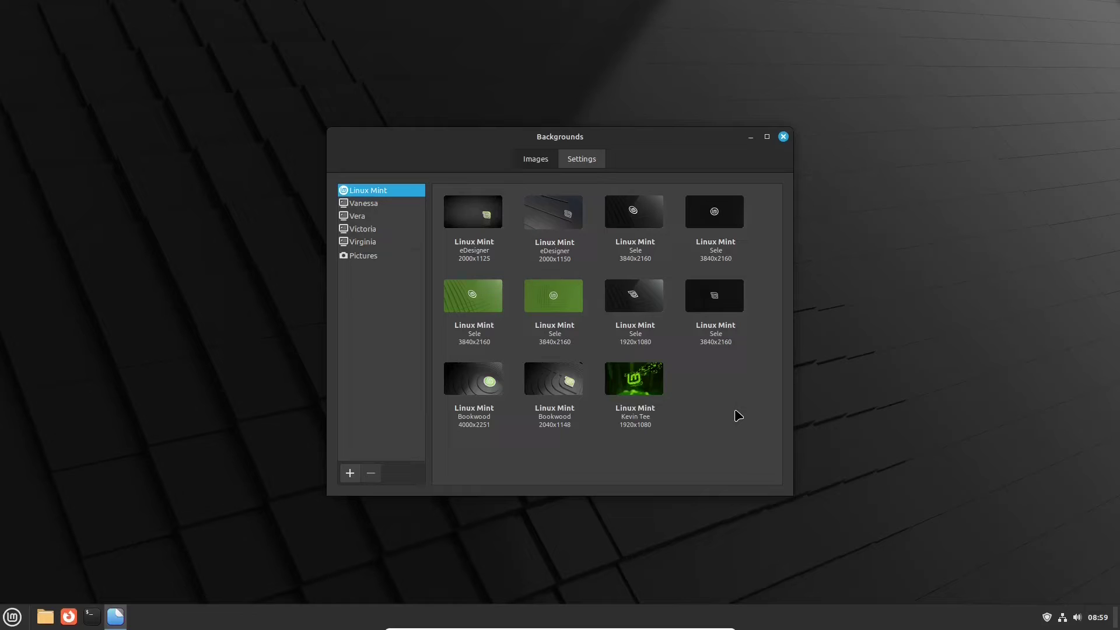
pyautogui.press('Down')
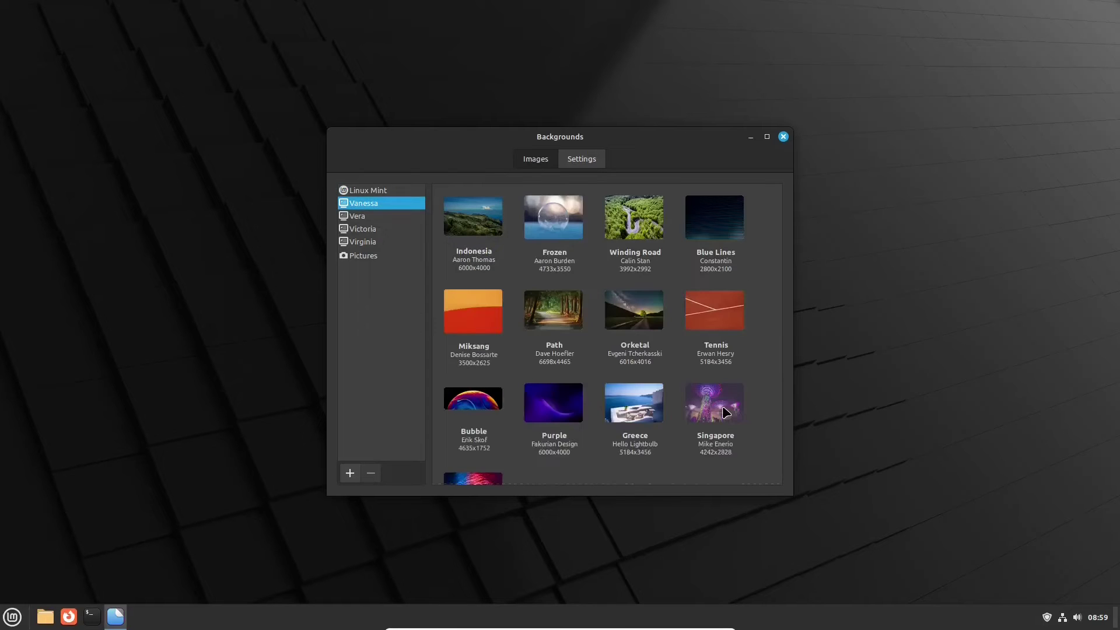
pyautogui.scroll(-5, 762, 299)
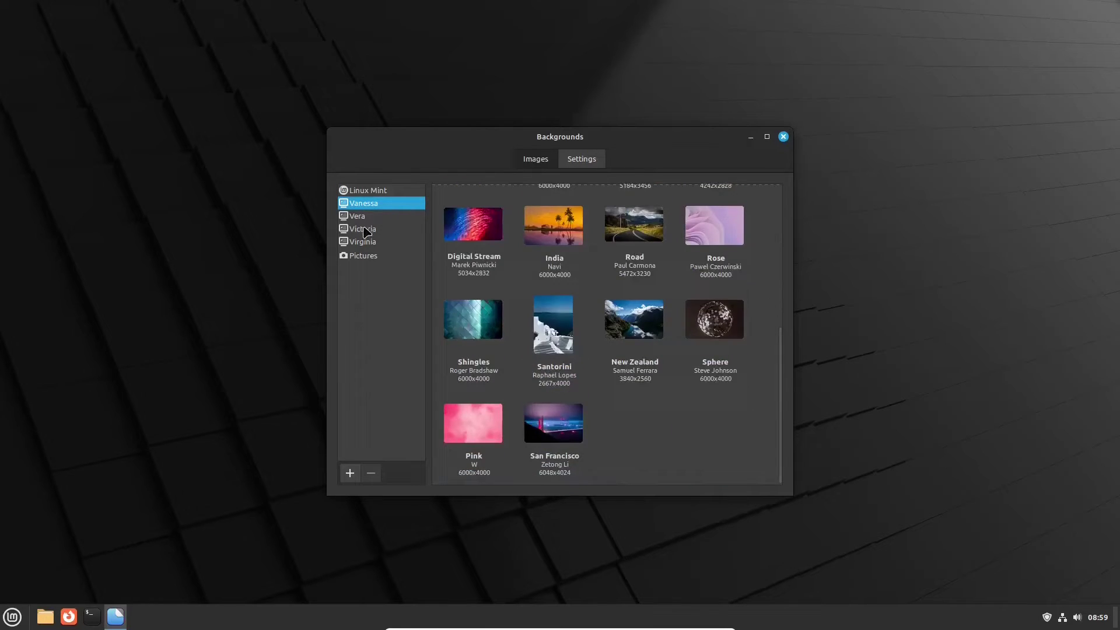
pyautogui.press('Down')
pyautogui.scroll(-5, 746, 371)
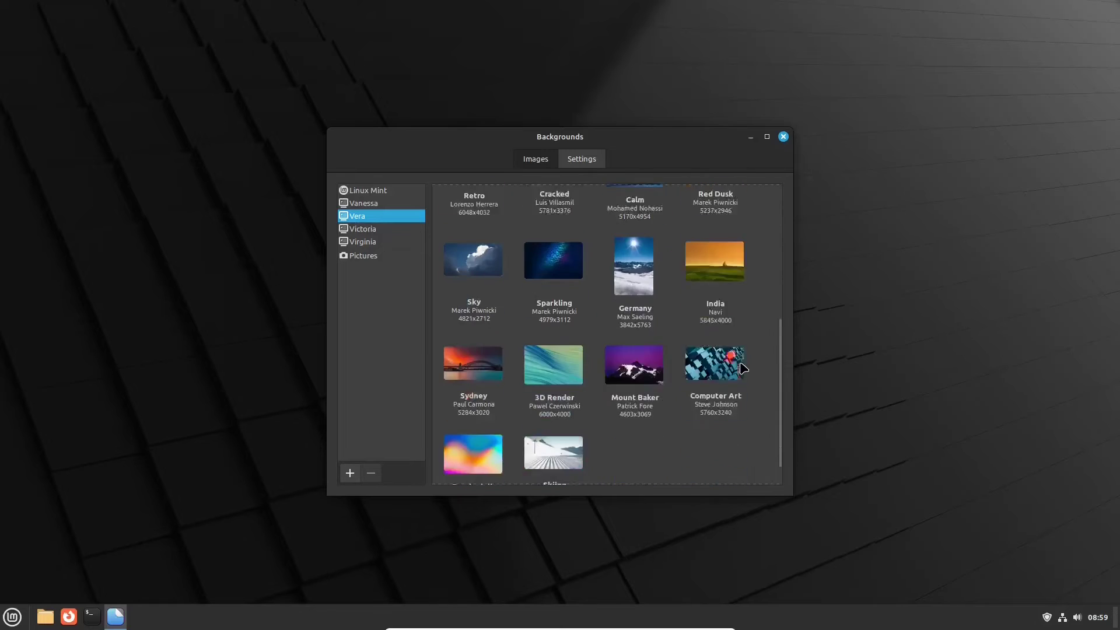
pyautogui.press('Down')
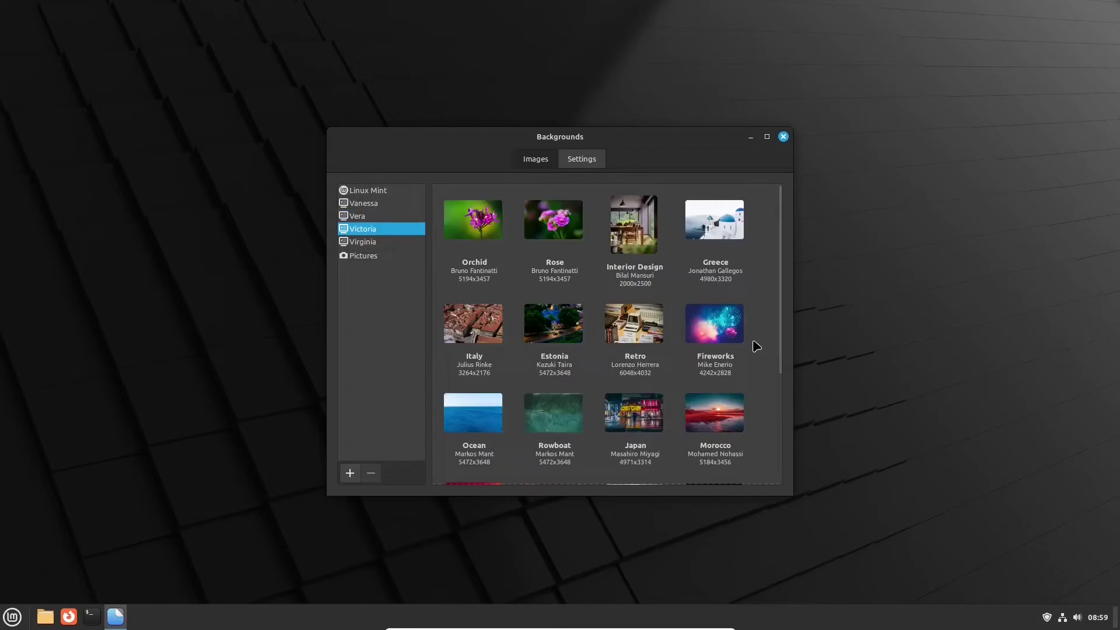
pyautogui.scroll(-3, 756, 347)
pyautogui.scroll(-3, 757, 347)
pyautogui.press('Down')
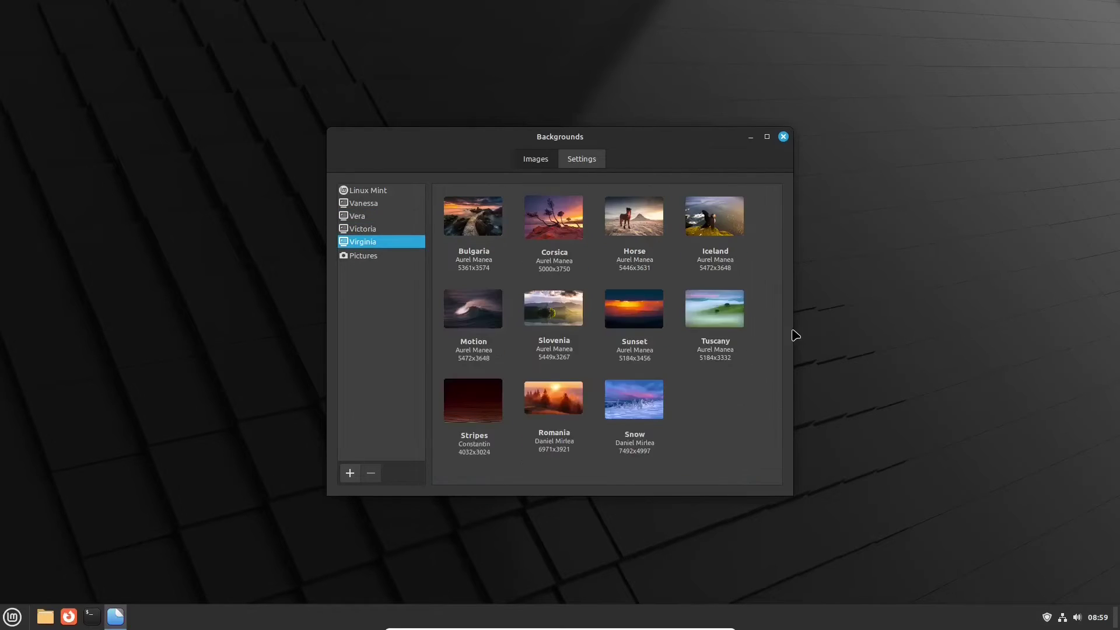
# Step: Set the Tuscany image as wallpaper and close the Backgrounds window
pyautogui.scroll(-5, 747, 368)
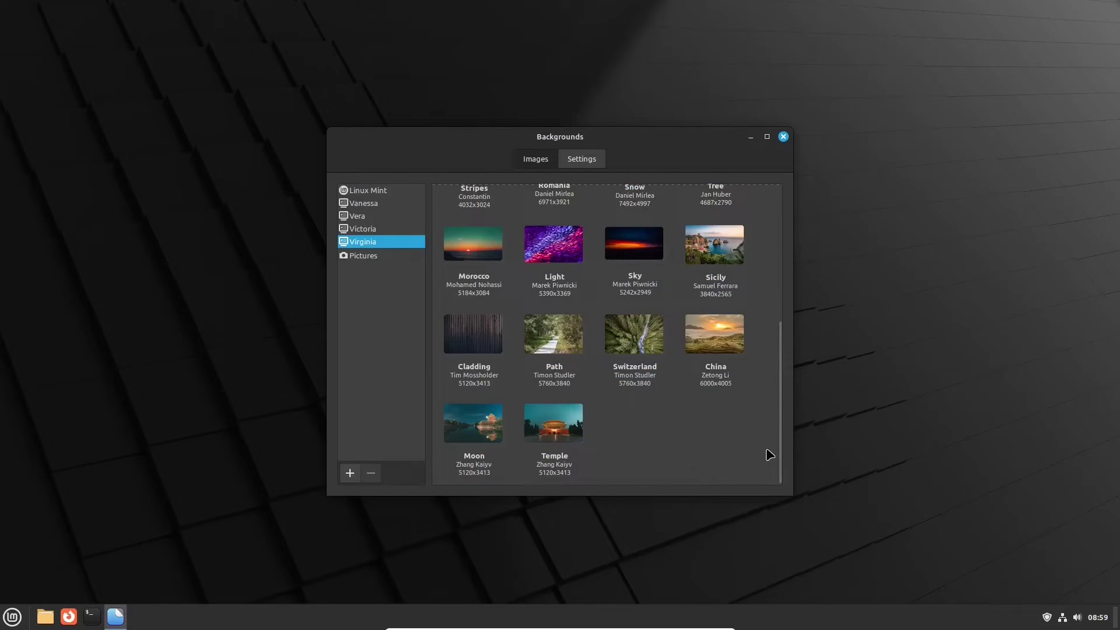
pyautogui.scroll(1, 779, 438)
pyautogui.moveTo(783, 429); pyautogui.dragTo(782, 347)
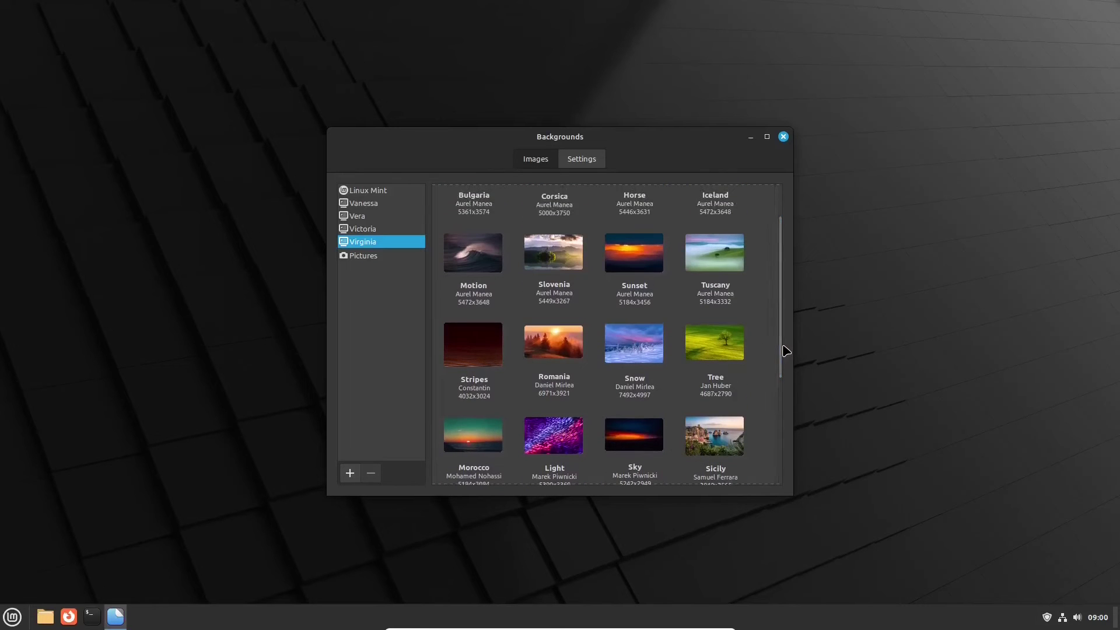
pyautogui.click(736, 264)
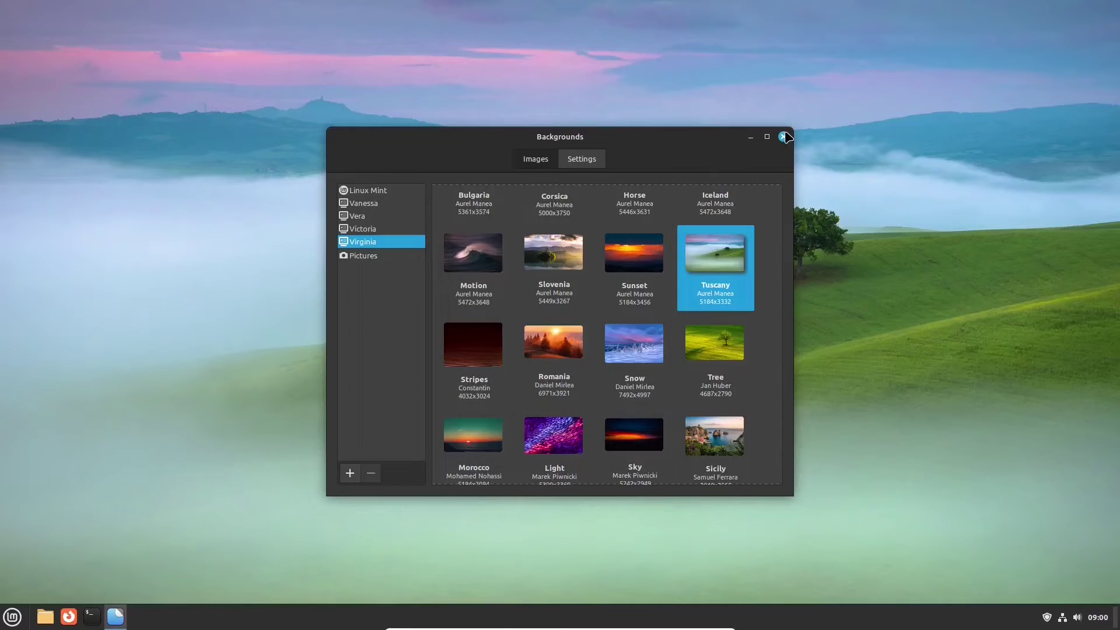
pyautogui.click(783, 137)
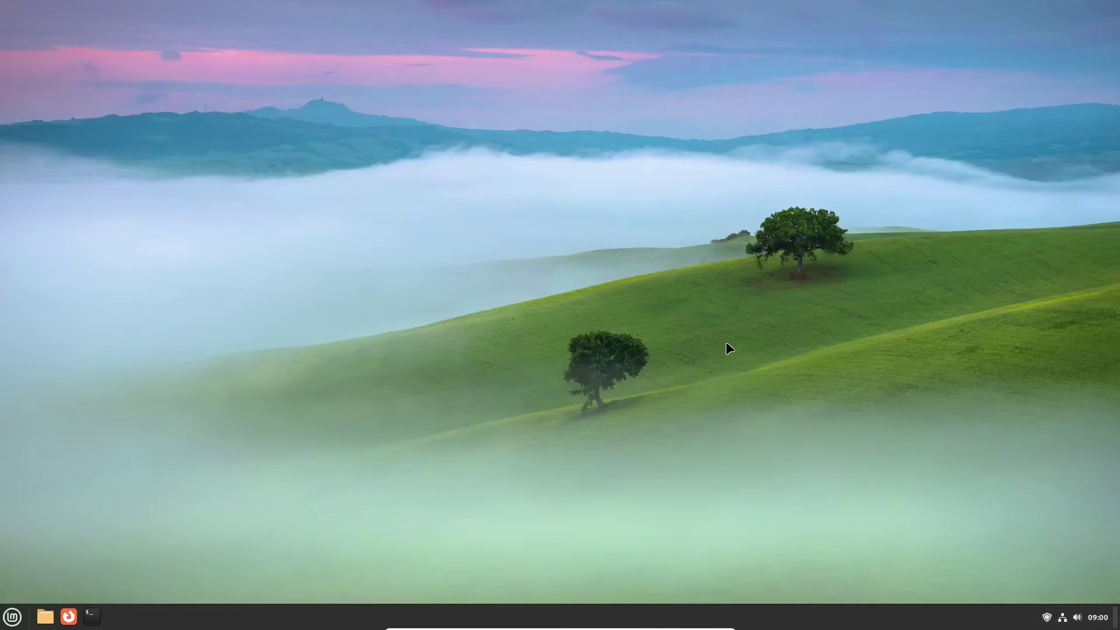
# Step: Launch the Text Editor from the applications menu
pyautogui.click(12, 617)
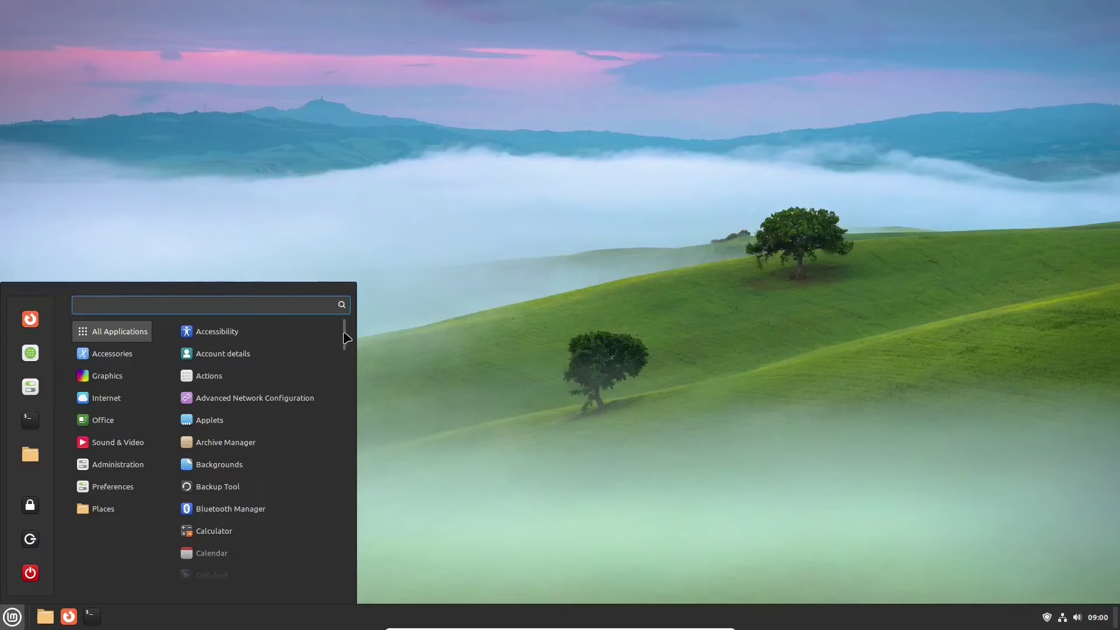
pyautogui.scroll(-3, 347, 350)
pyautogui.moveTo(349, 364)
pyautogui.mouseDown()
pyautogui.moveTo(369, 484)
pyautogui.moveTo(368, 583)
pyautogui.moveTo(366, 312)
pyautogui.mouseUp()
pyautogui.moveTo(99, 361)
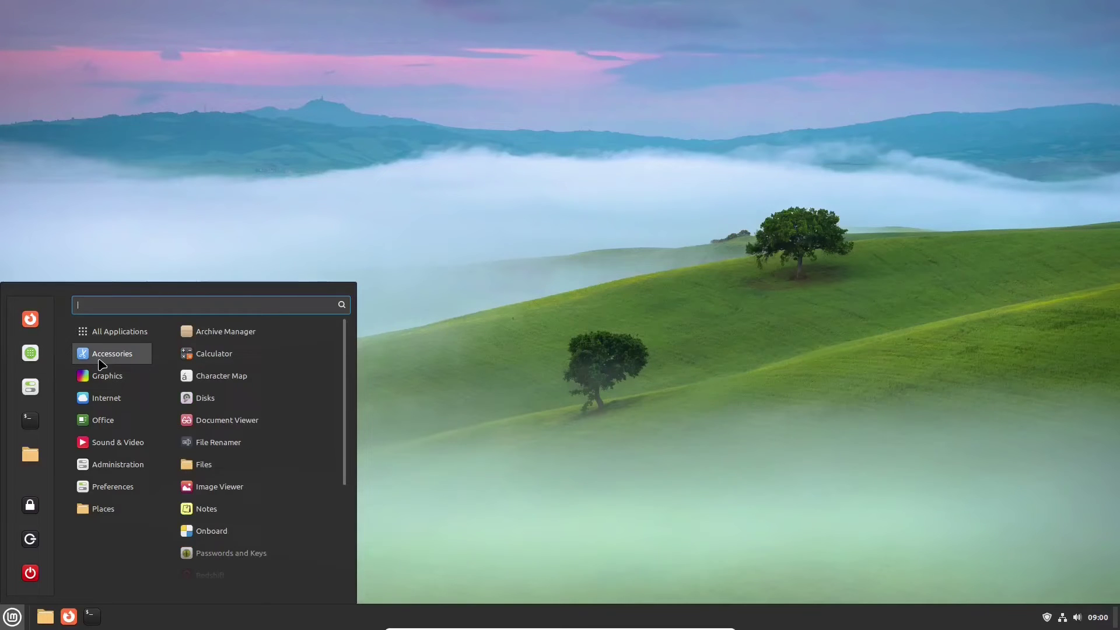
pyautogui.scroll(-4, 292, 385)
pyautogui.click(516, 343)
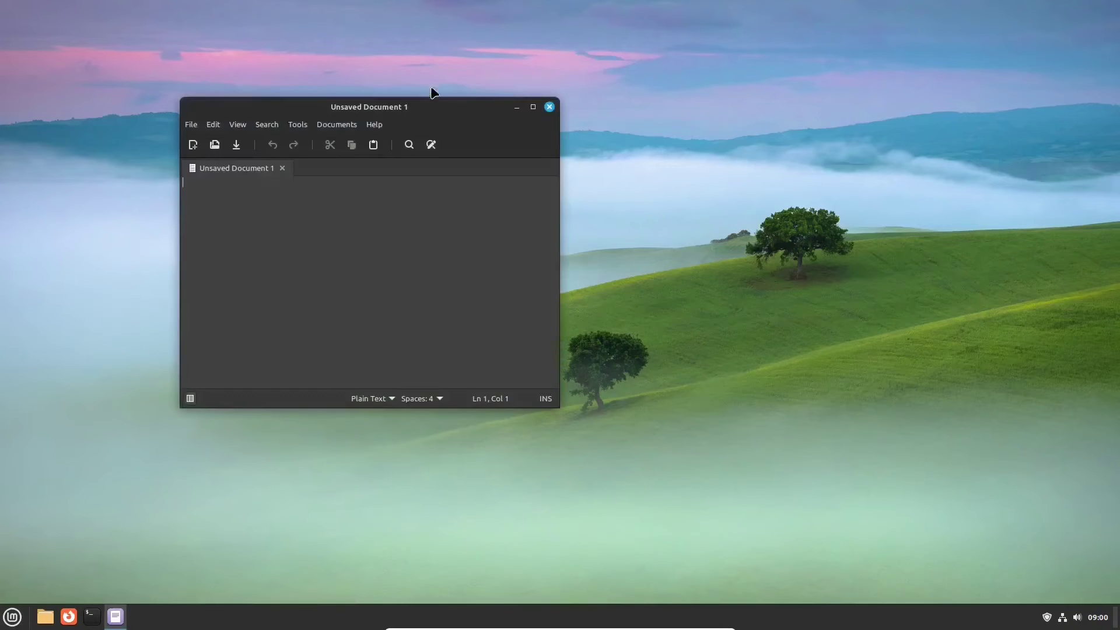
pyautogui.moveTo(432, 104); pyautogui.dragTo(613, 148)
# Step: Replace the system fixed-width font with Monospace Regular 12 in editor preferences
pyautogui.click(392, 169)
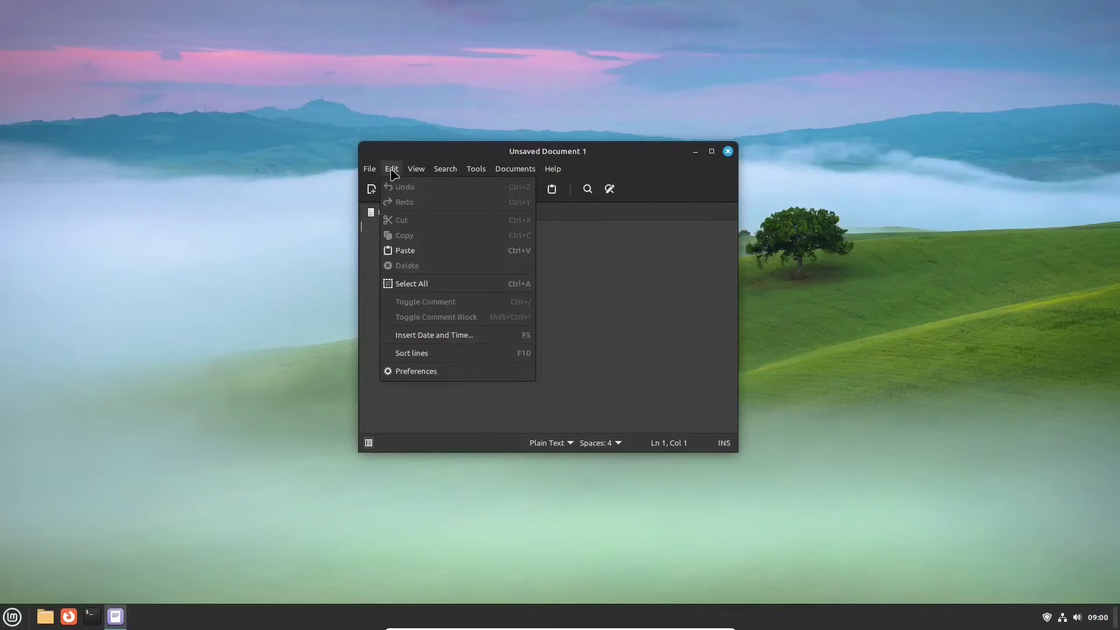
pyautogui.click(428, 371)
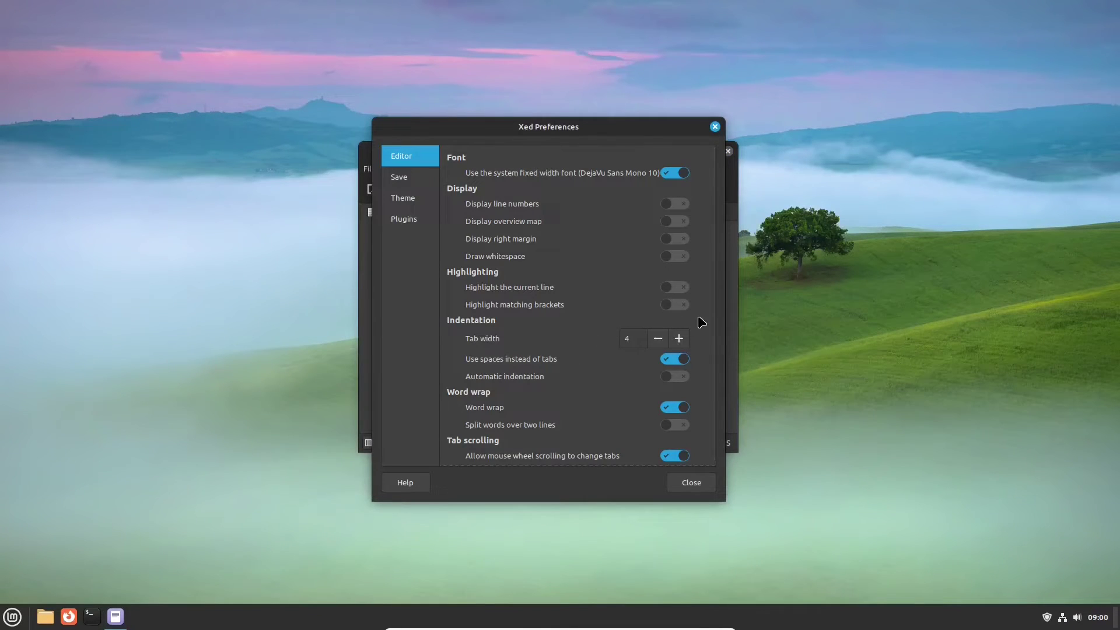
pyautogui.click(675, 173)
pyautogui.click(676, 192)
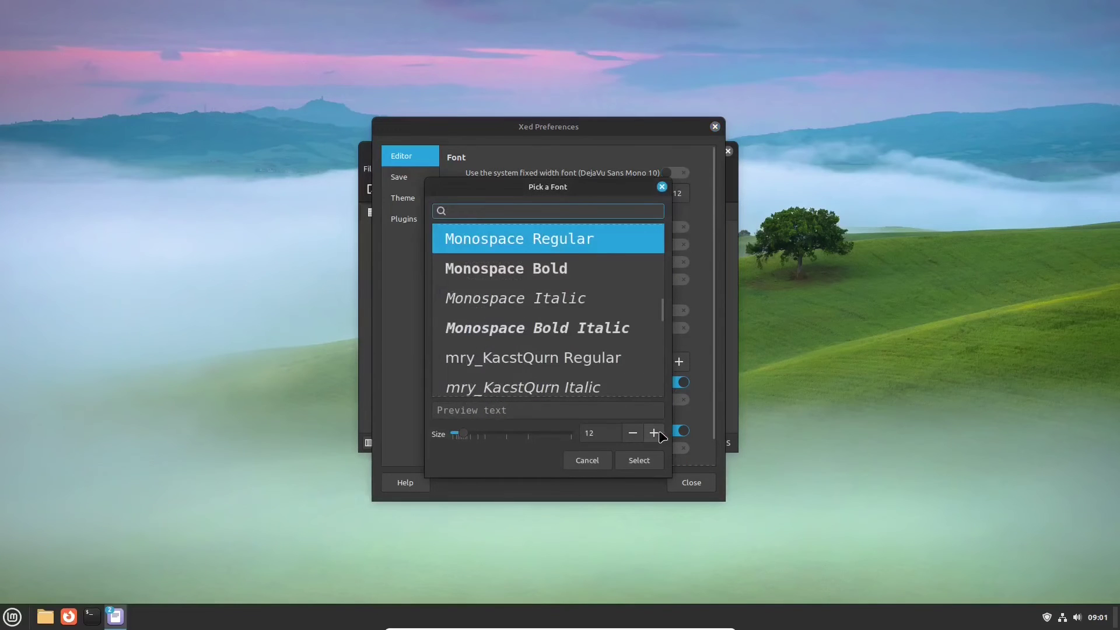
pyautogui.click(639, 460)
pyautogui.click(691, 483)
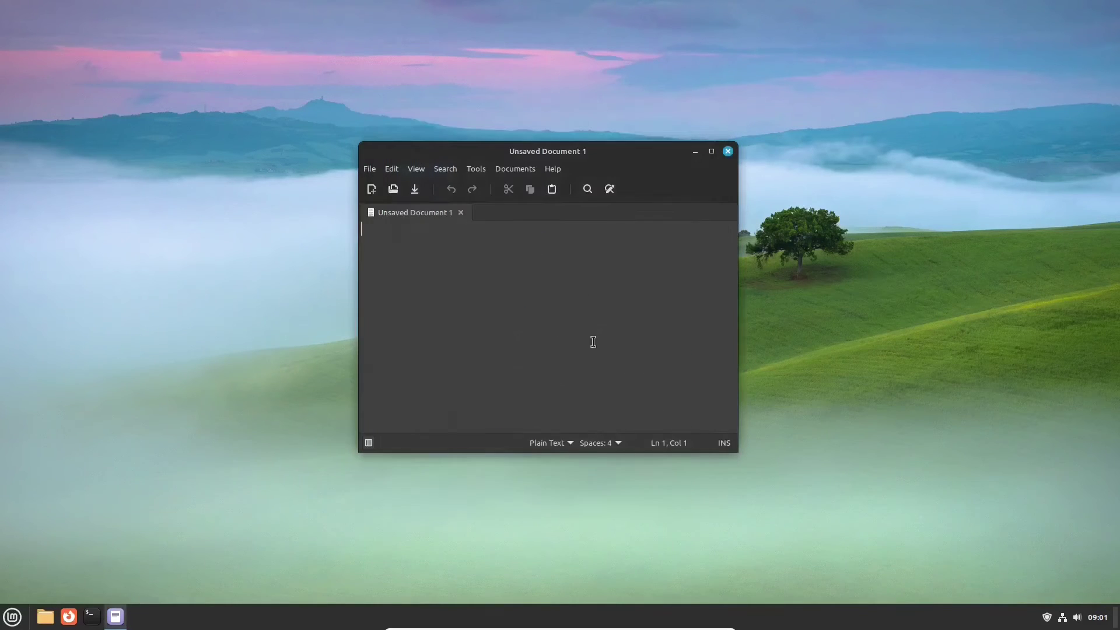
# Step: Type the accented test letters žđšćč, delete them, and close Xed
pyautogui.write('žđšćč')
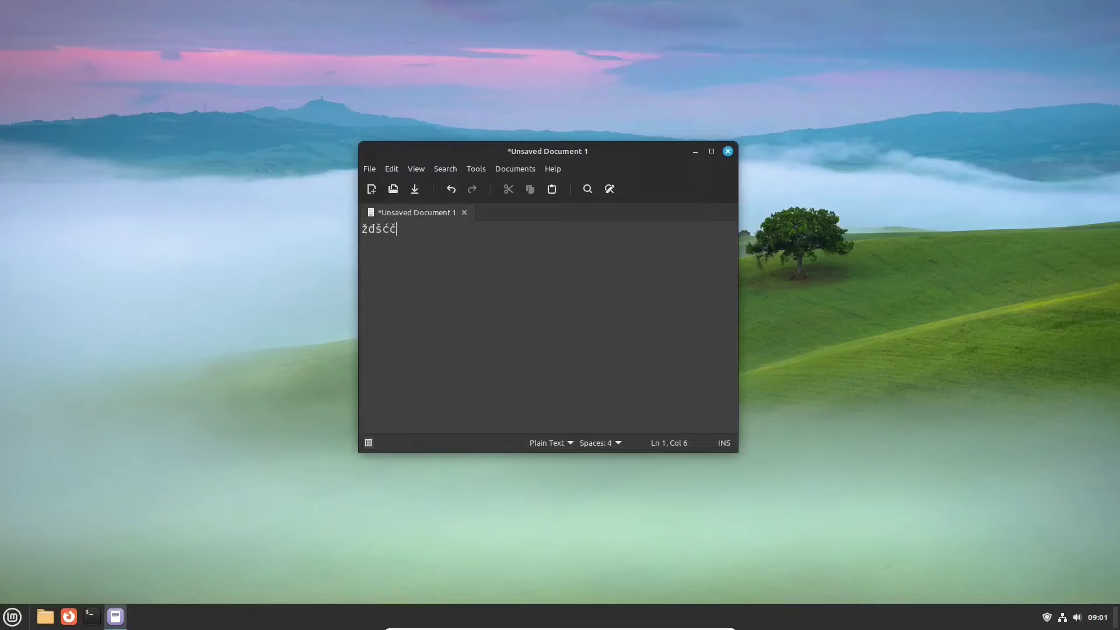
pyautogui.hotkey('ctrl', 'a')
pyautogui.press('BackSpace')
pyautogui.click(727, 151)
# Step: Discard the unsaved test document in Xed and launch the Software Manager from the menu
pyautogui.click(478, 346)
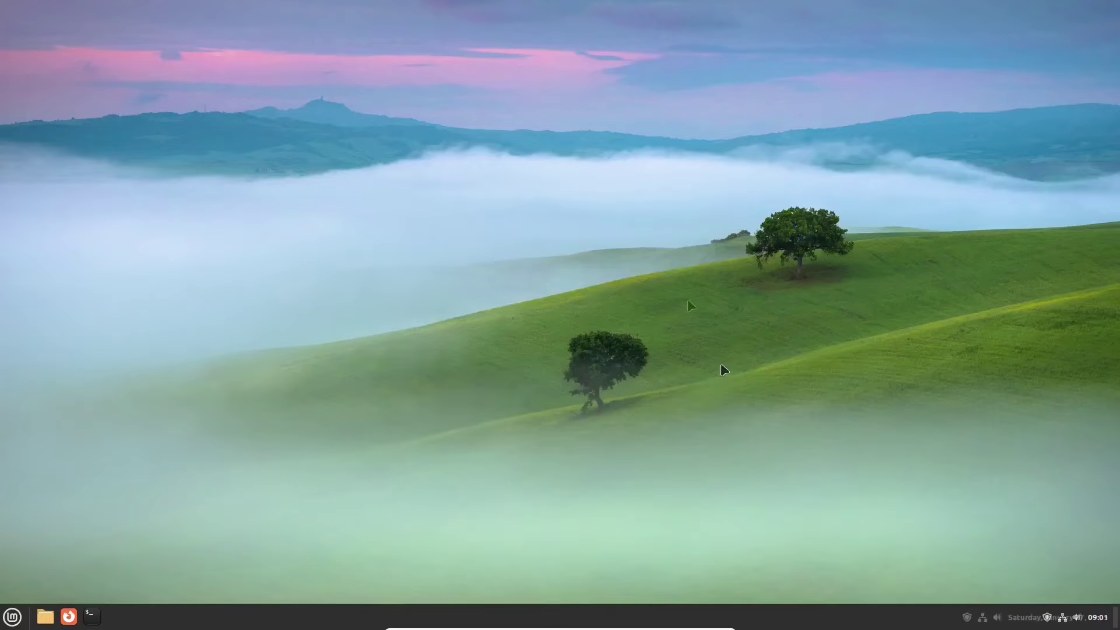
pyautogui.click(11, 617)
pyautogui.moveTo(115, 383)
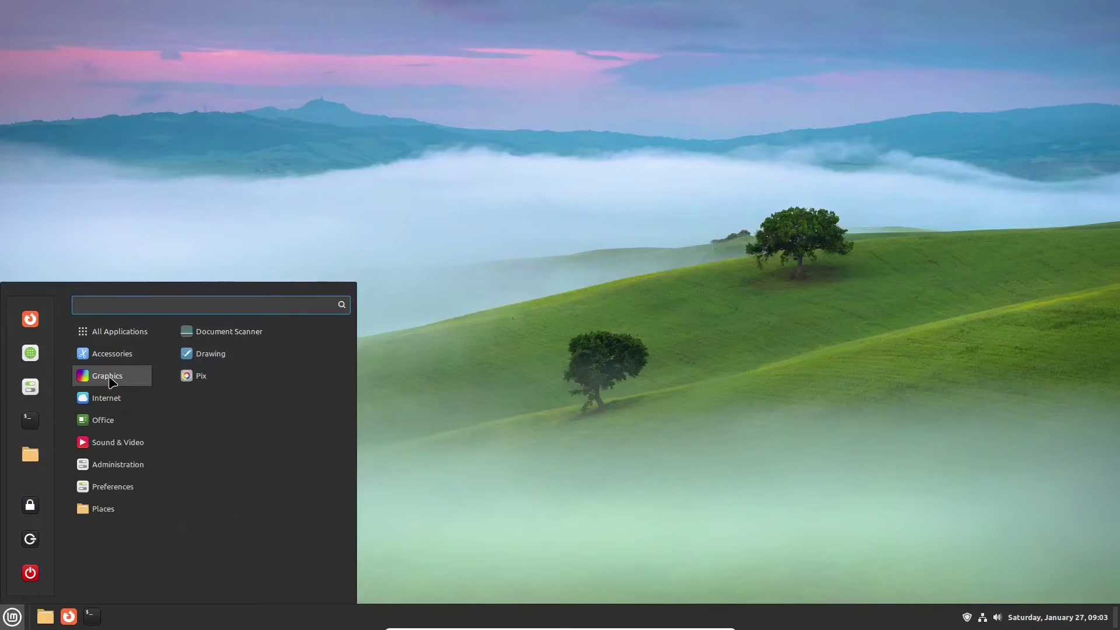
pyautogui.click(30, 353)
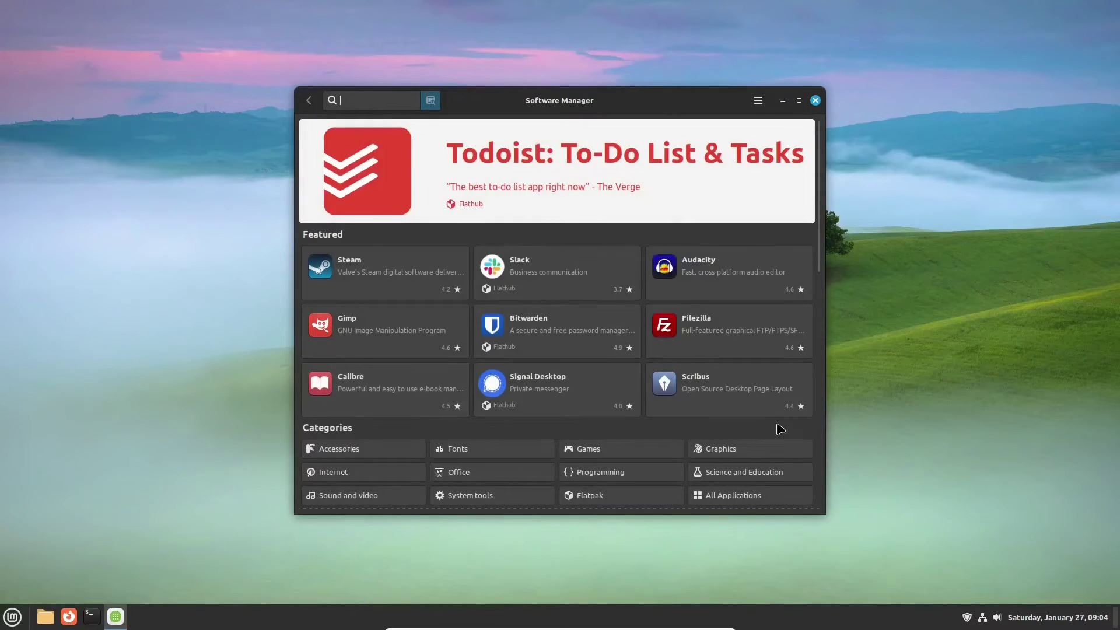
# Step: Search for 'gimp' and inspect the Flathub GIMP page, version 2.10.36, and its package sources
pyautogui.write('gimp')
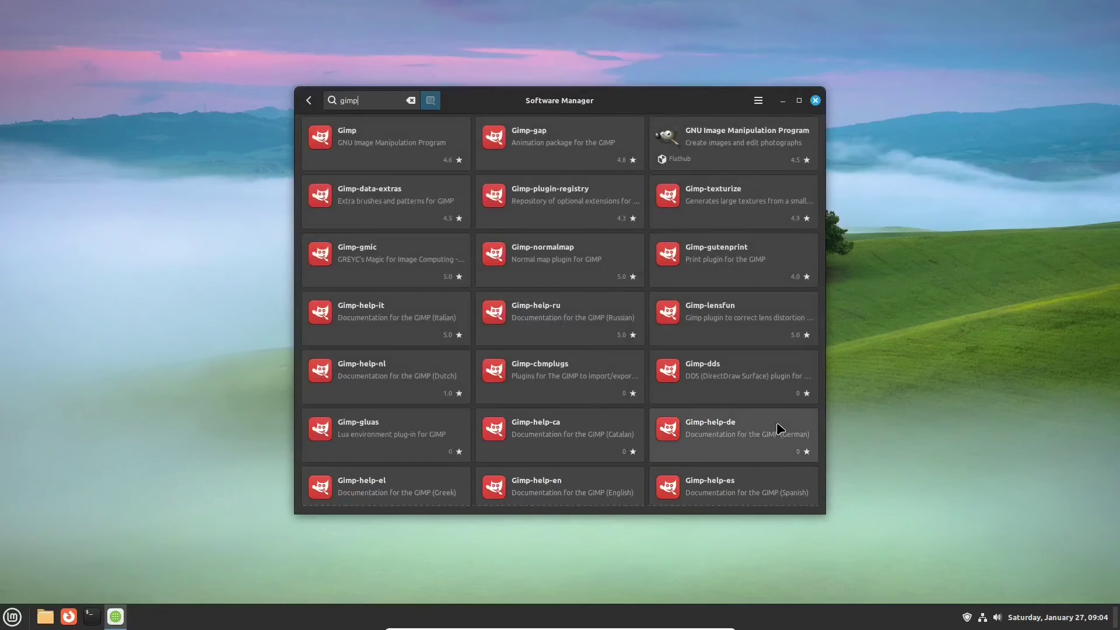
pyautogui.click(713, 155)
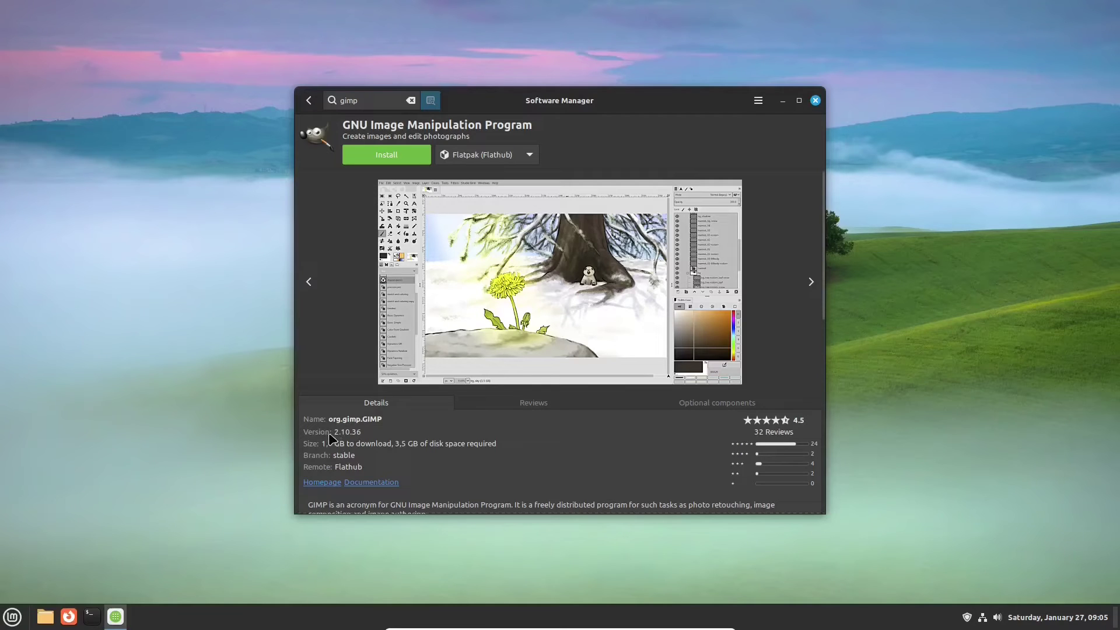
pyautogui.moveTo(334, 432); pyautogui.dragTo(363, 432)
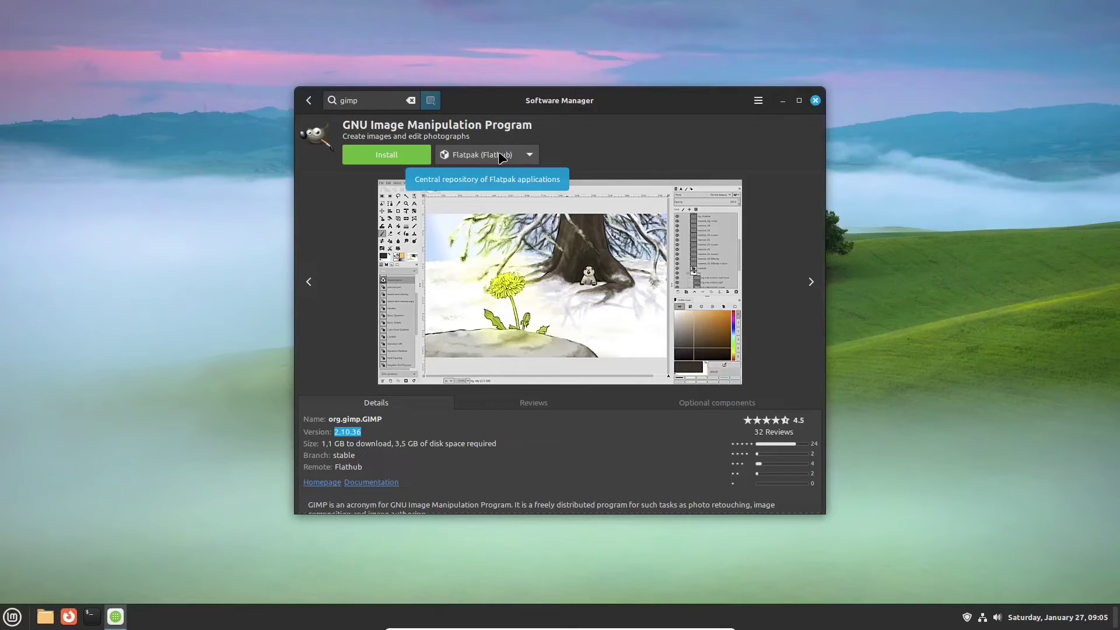
pyautogui.click(531, 156)
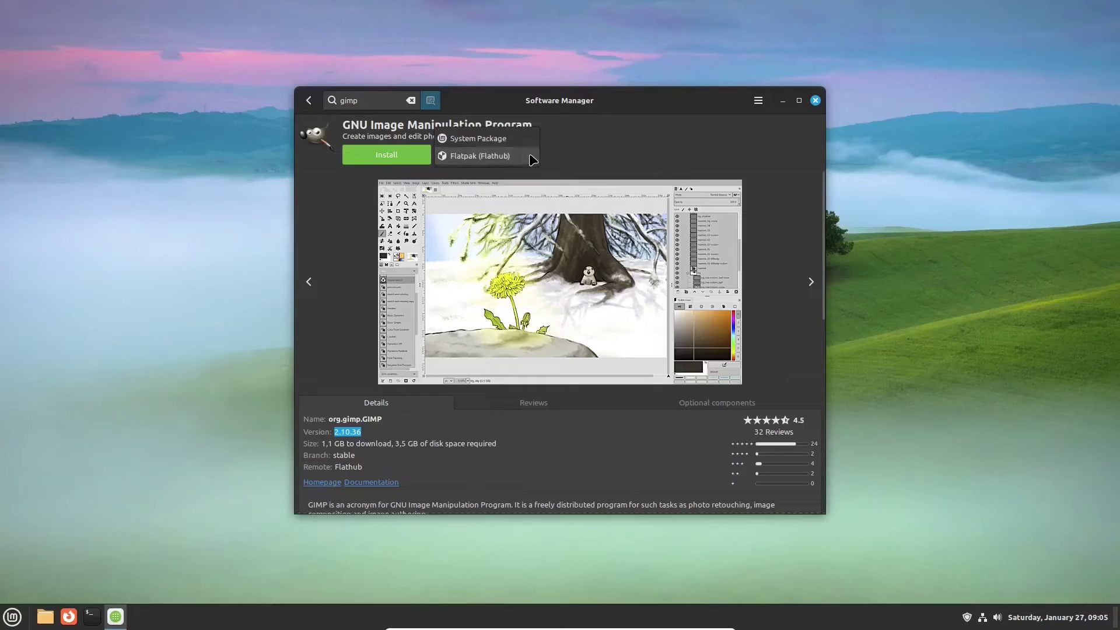
pyautogui.click(599, 146)
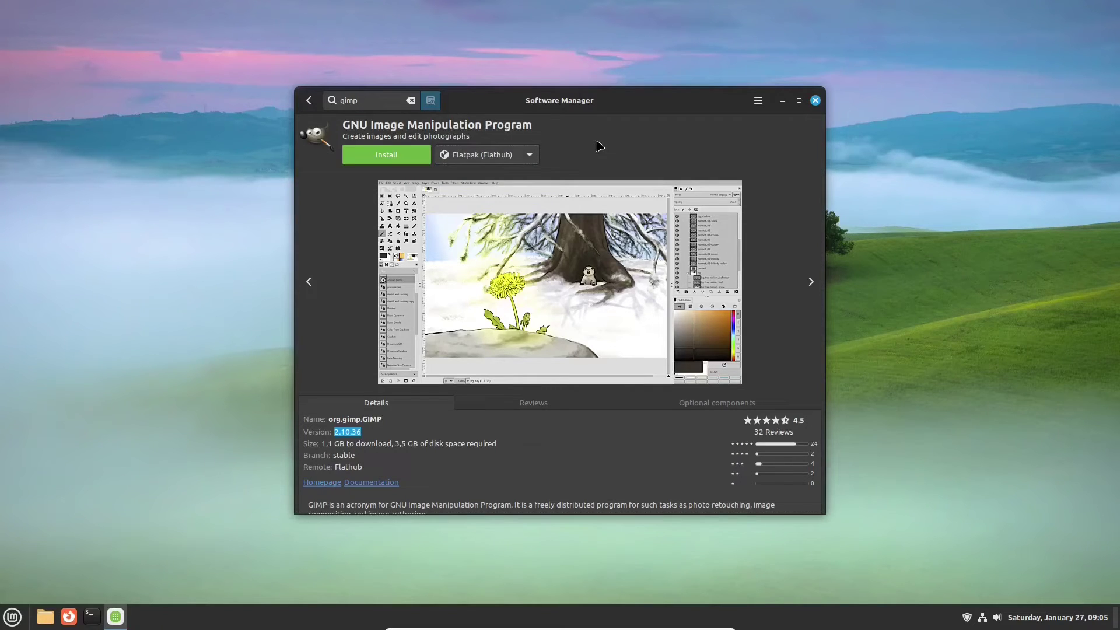
# Step: Open the Gimp (System Package) result instead, checking its version 2.10.30
pyautogui.click(308, 100)
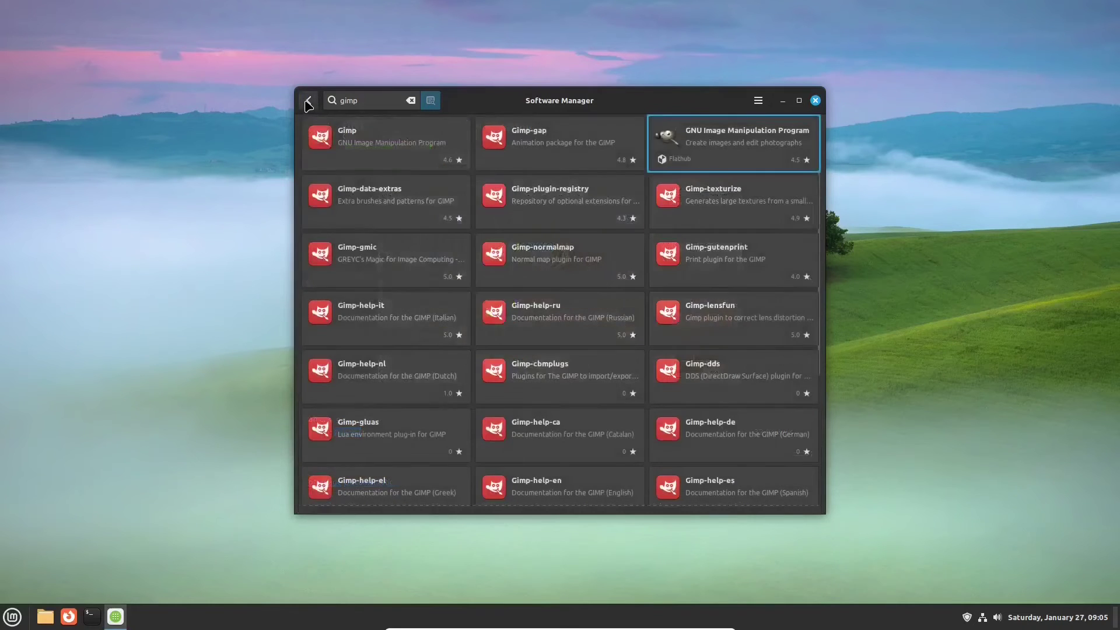
pyautogui.click(350, 140)
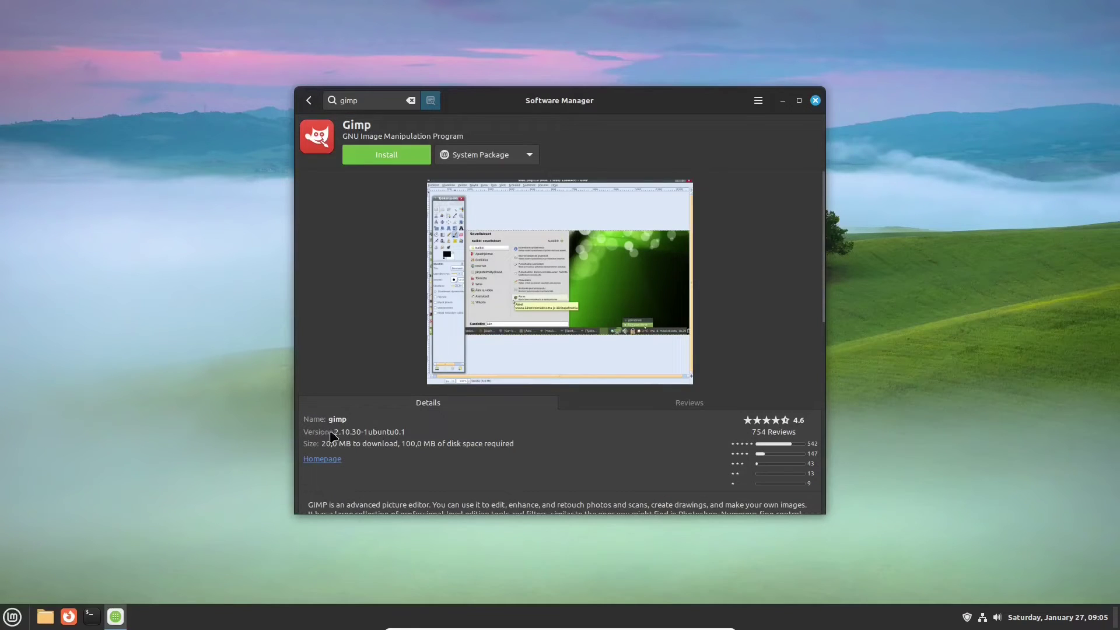
pyautogui.moveTo(335, 432); pyautogui.dragTo(359, 432)
pyautogui.click(309, 100)
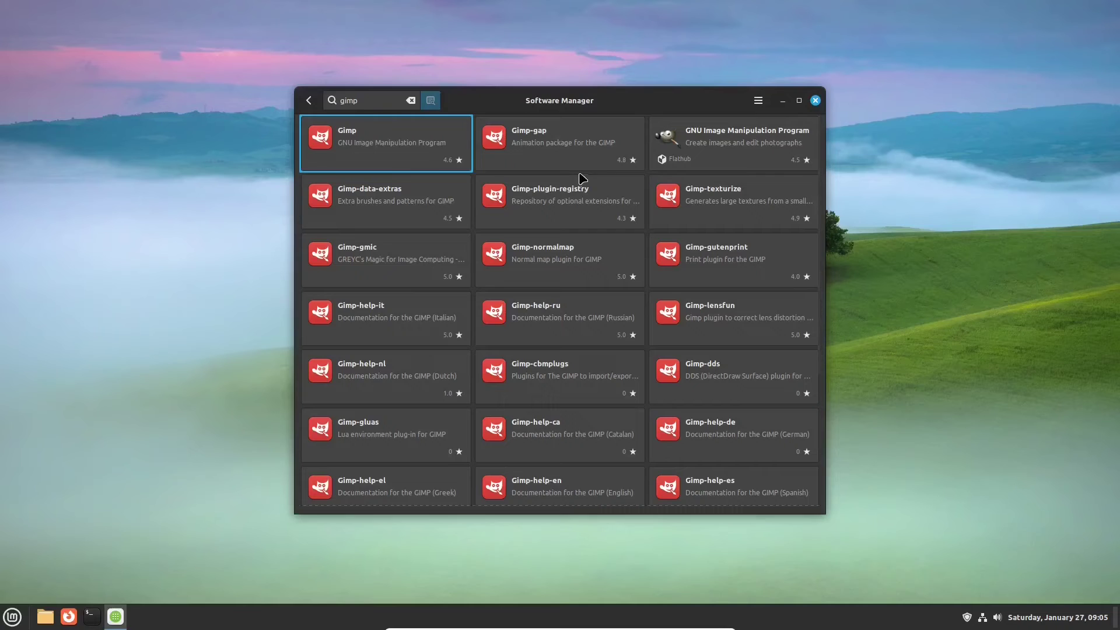
pyautogui.click(380, 142)
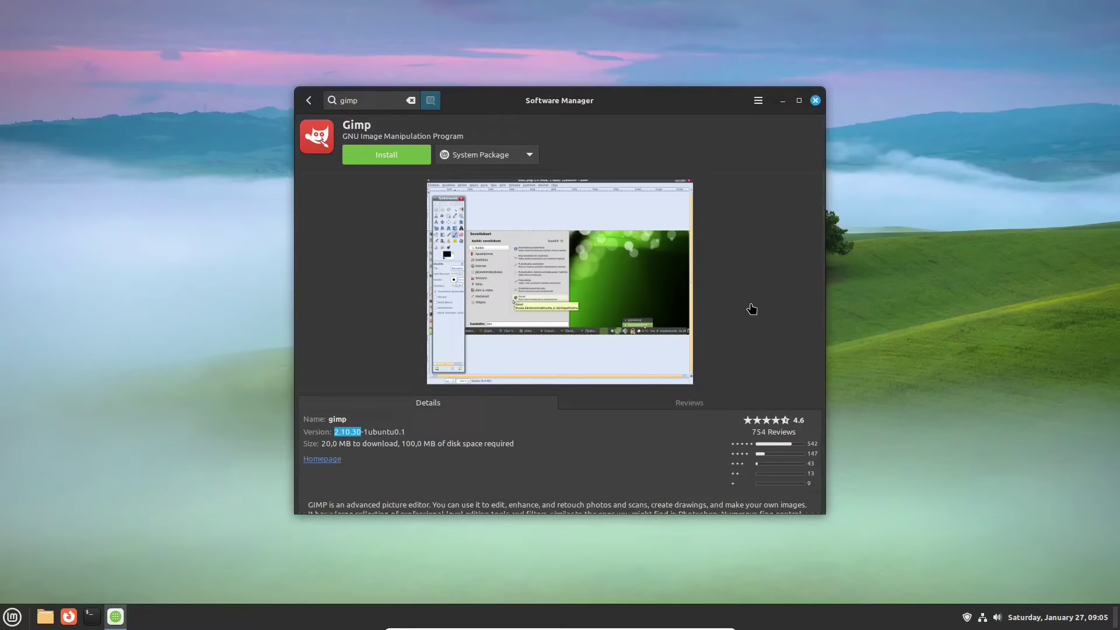
# Step: Install Gimp, accepting the additional packages and authorising with the administrator password
pyautogui.click(375, 149)
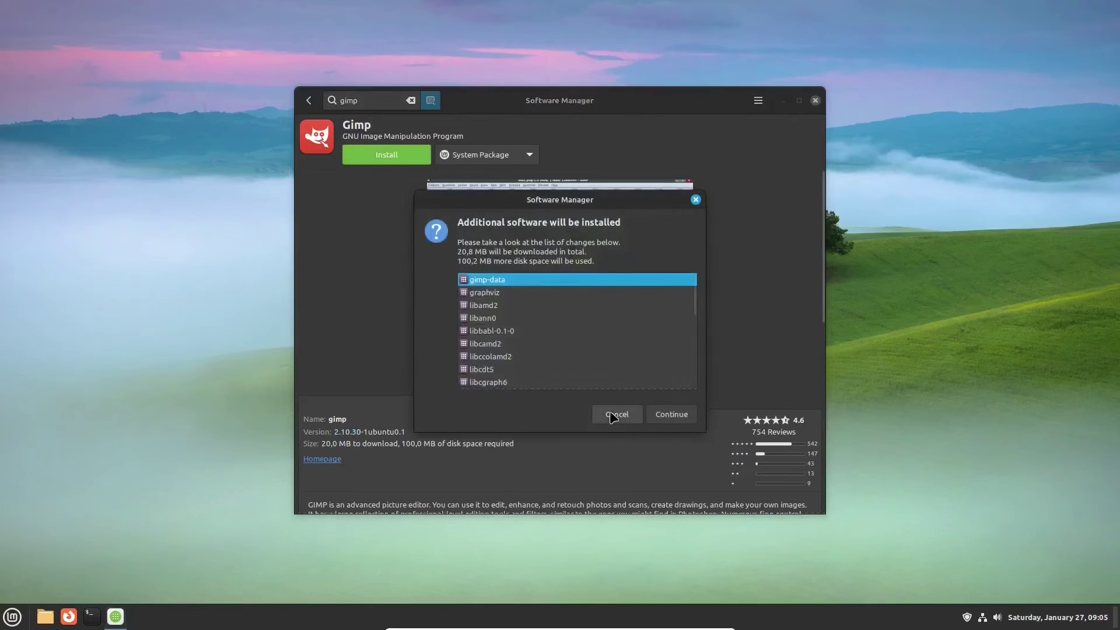
pyautogui.click(650, 415)
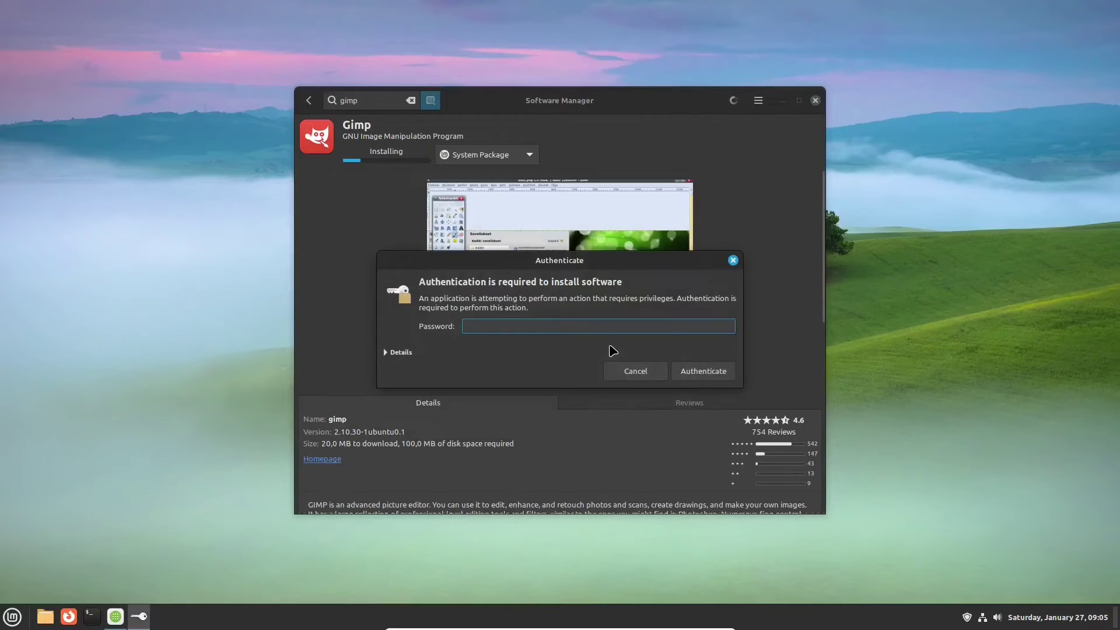
pyautogui.write('****')
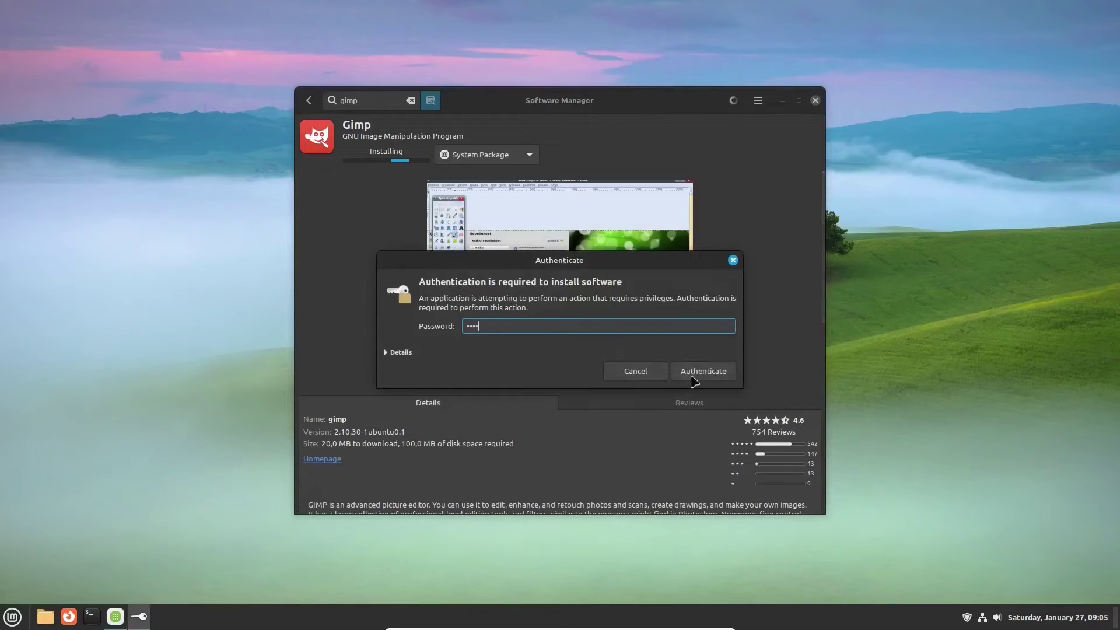
pyautogui.click(695, 377)
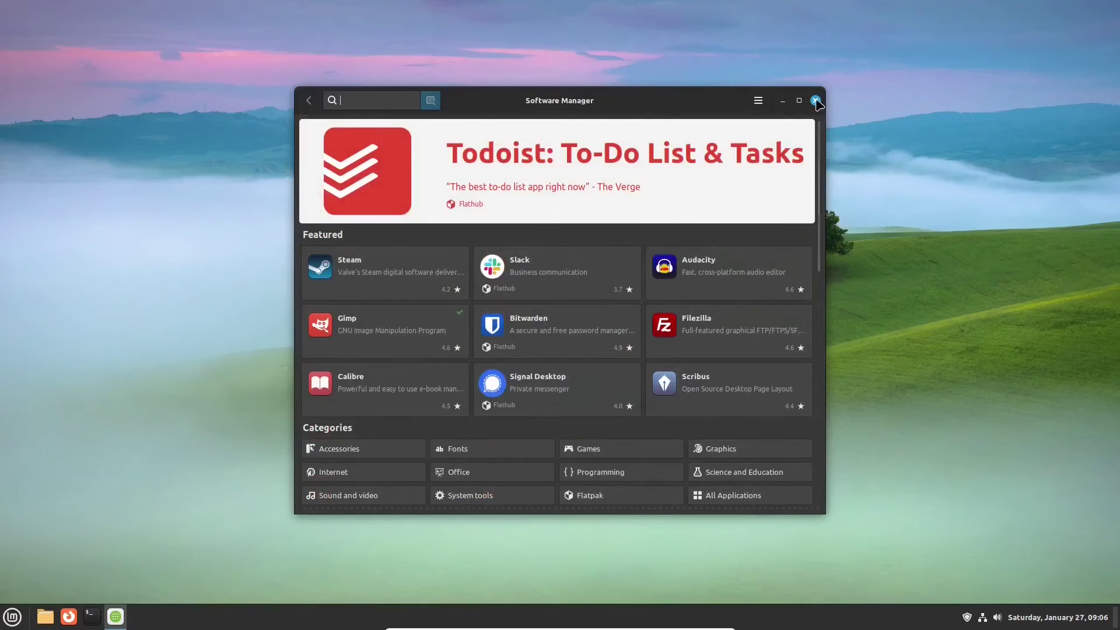
# Step: Close the Software Manager and launch GIMP from the application menu
pyautogui.click(815, 101)
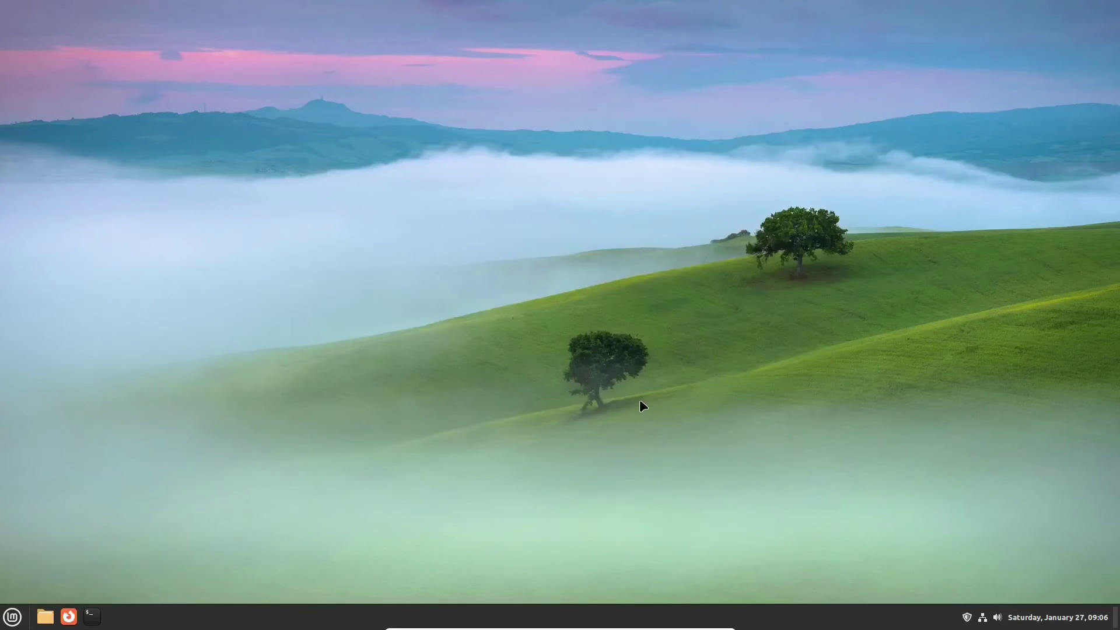
pyautogui.click(12, 616)
pyautogui.click(228, 377)
# Step: Launch Firefox and skip the import, sync and add-ons welcome steps to start browsing
pyautogui.click(12, 616)
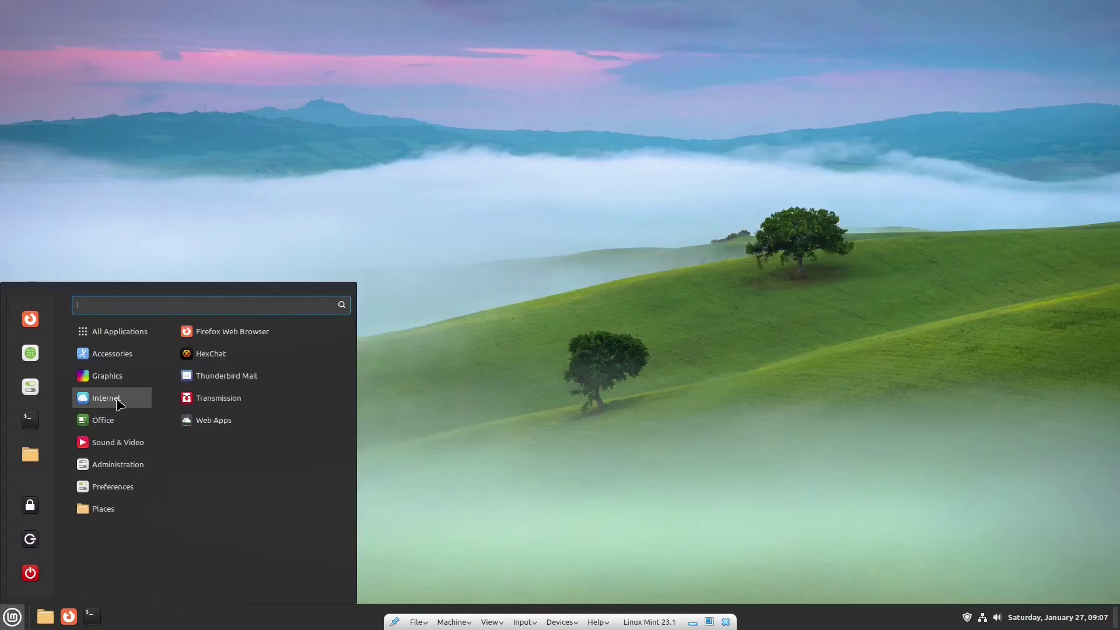
pyautogui.click(239, 331)
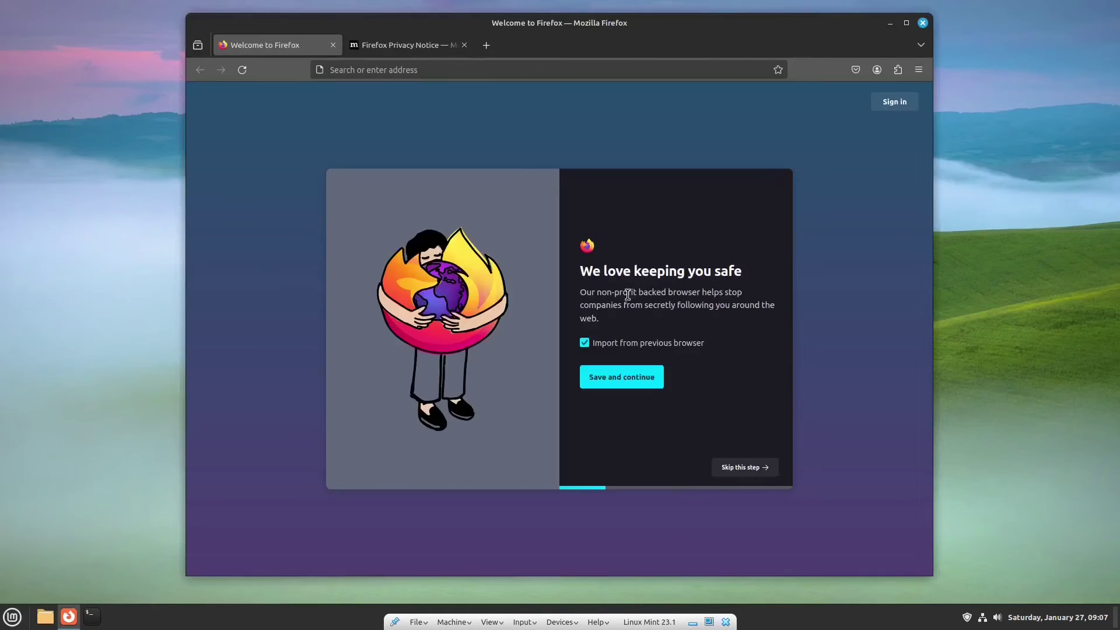
pyautogui.click(752, 466)
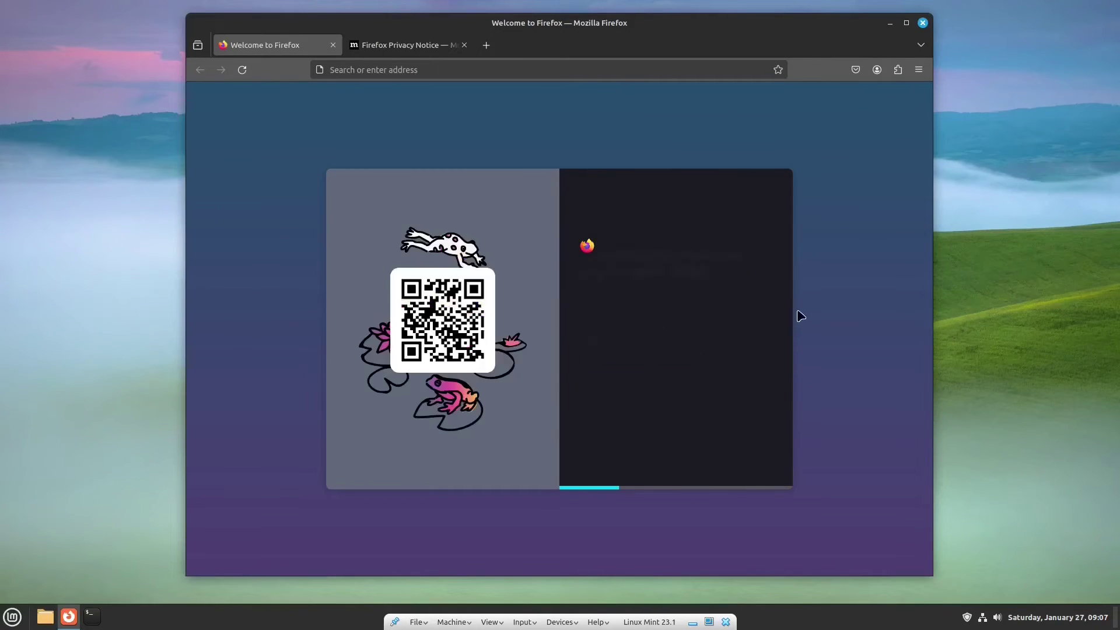
pyautogui.click(745, 467)
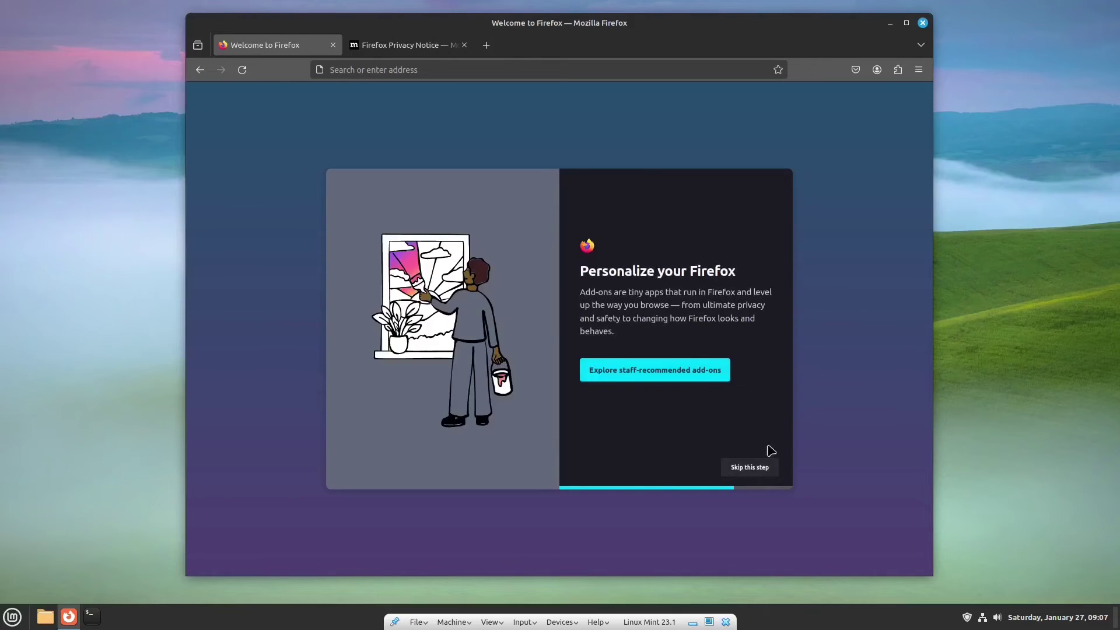
pyautogui.click(753, 466)
pyautogui.click(630, 370)
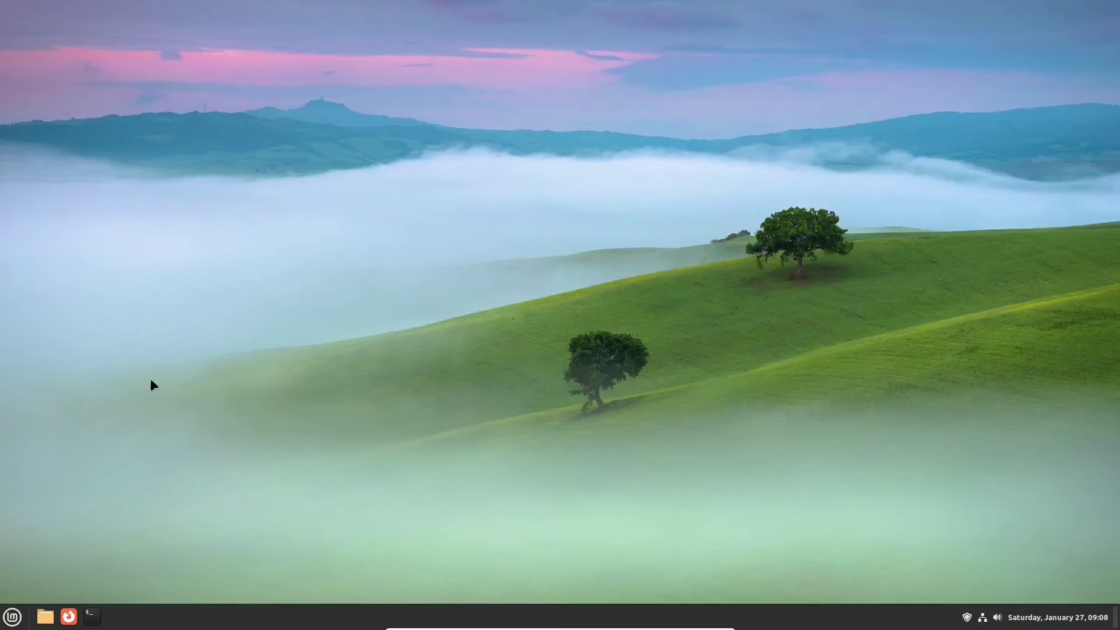
pyautogui.click(12, 617)
pyautogui.moveTo(107, 408)
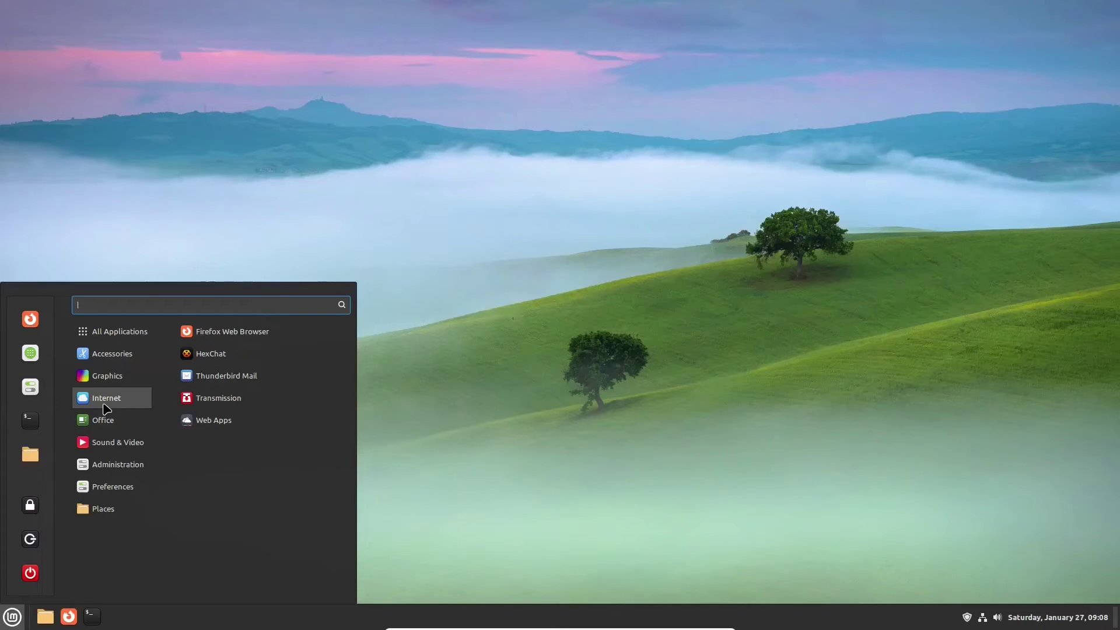
# Step: Relaunch Firefox, dismiss the restore-tabs notice and Google search for 'proton mail'
pyautogui.click(530, 351)
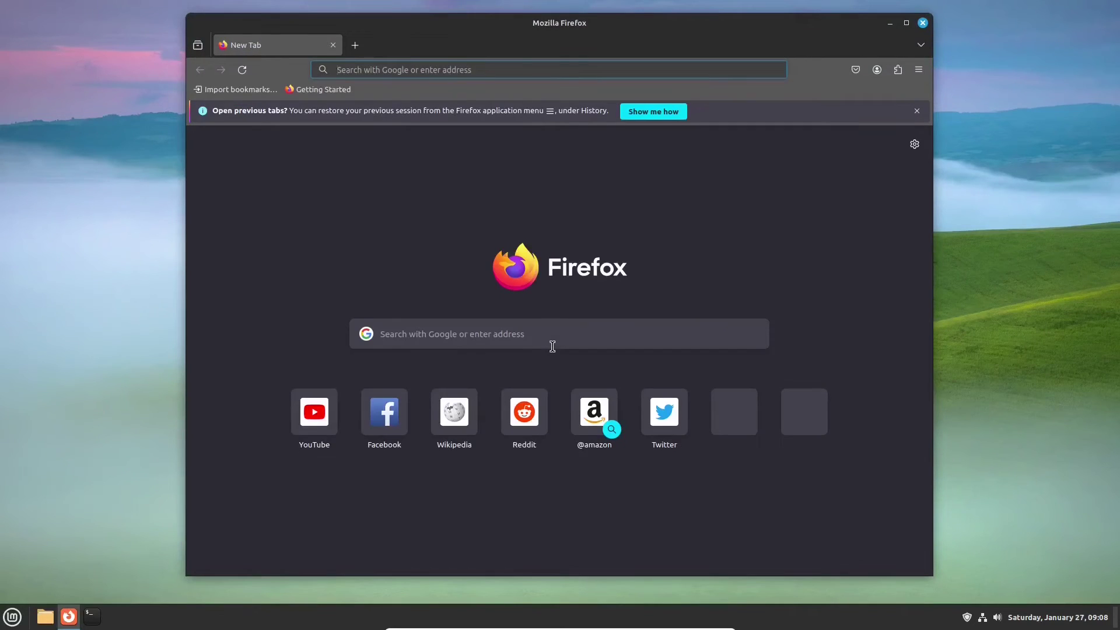
pyautogui.click(916, 110)
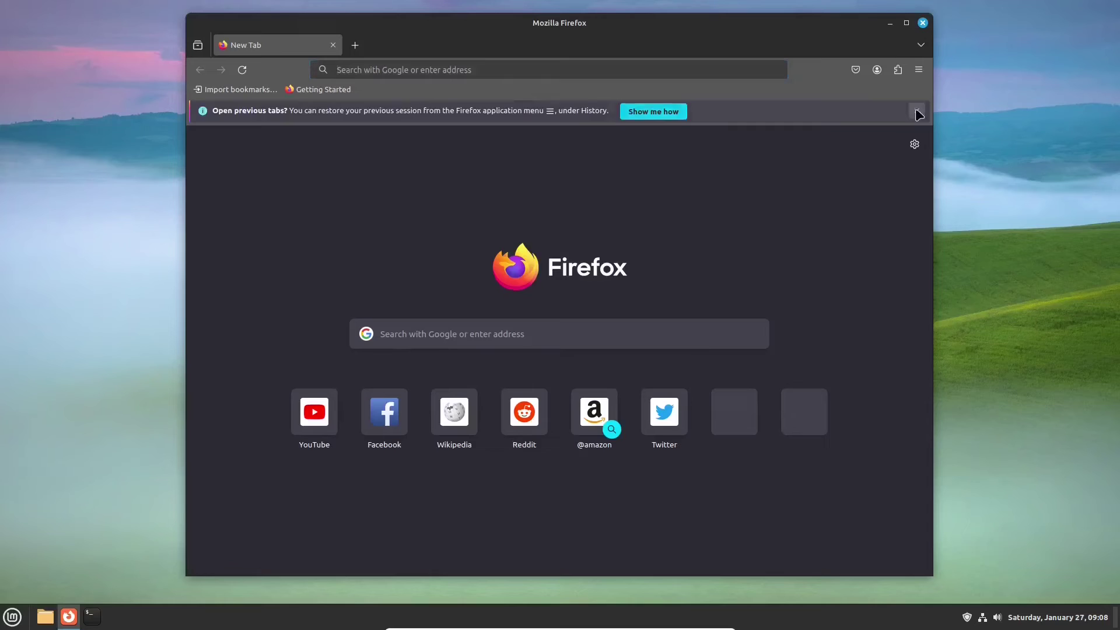
pyautogui.click(496, 316)
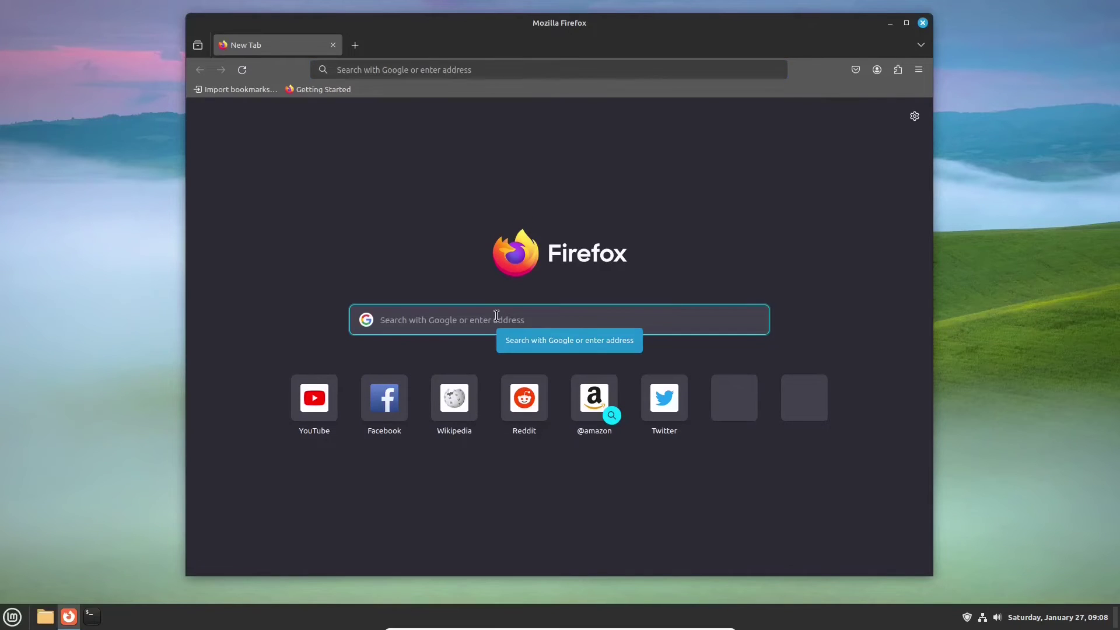
pyautogui.write('proton maikl')
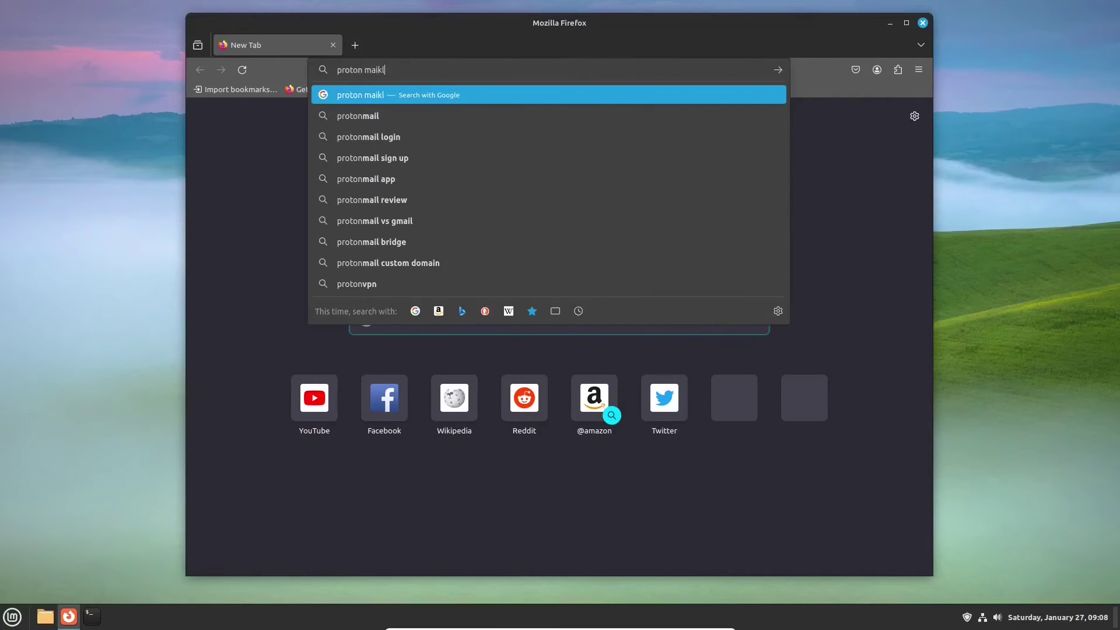
pyautogui.press('BackSpace')
pyautogui.press('BackSpace')
pyautogui.write('l')
pyautogui.press('Return')
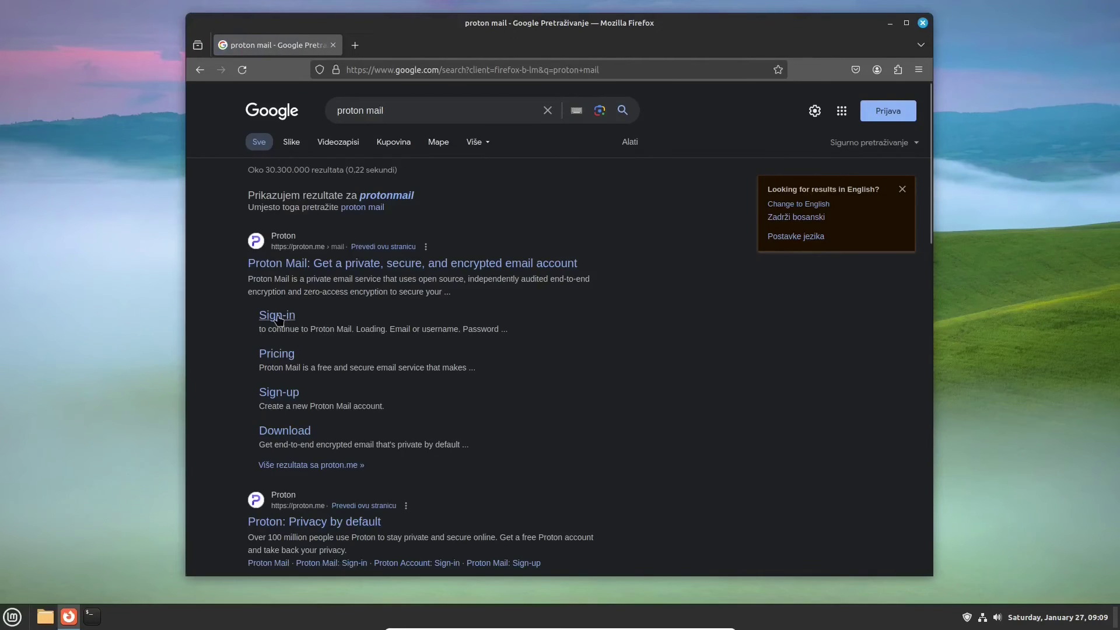
# Step: Open the Proton Mail sign-in page and copy its account.proton.me/mail address
pyautogui.click(277, 318)
pyautogui.hotkey('ctrl', 'l')
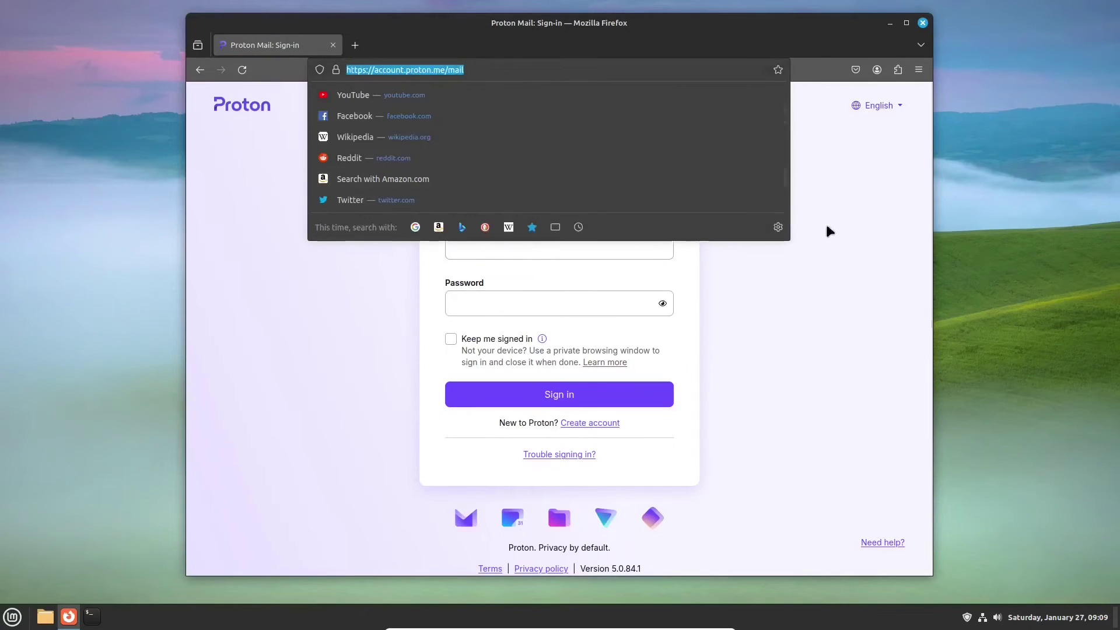
pyautogui.click(862, 323)
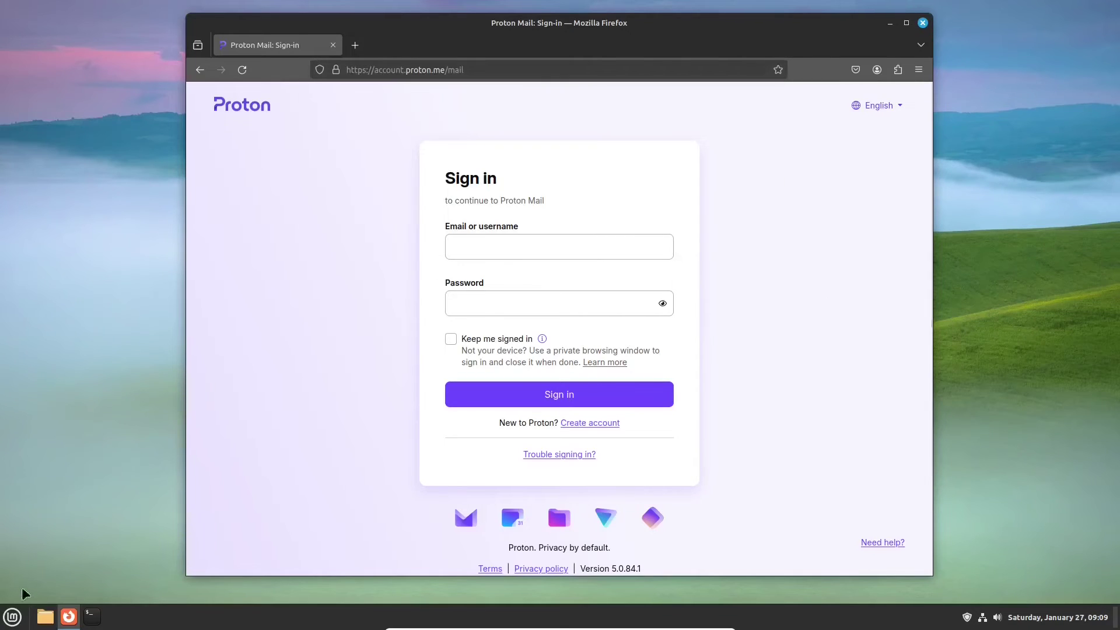
pyautogui.click(12, 618)
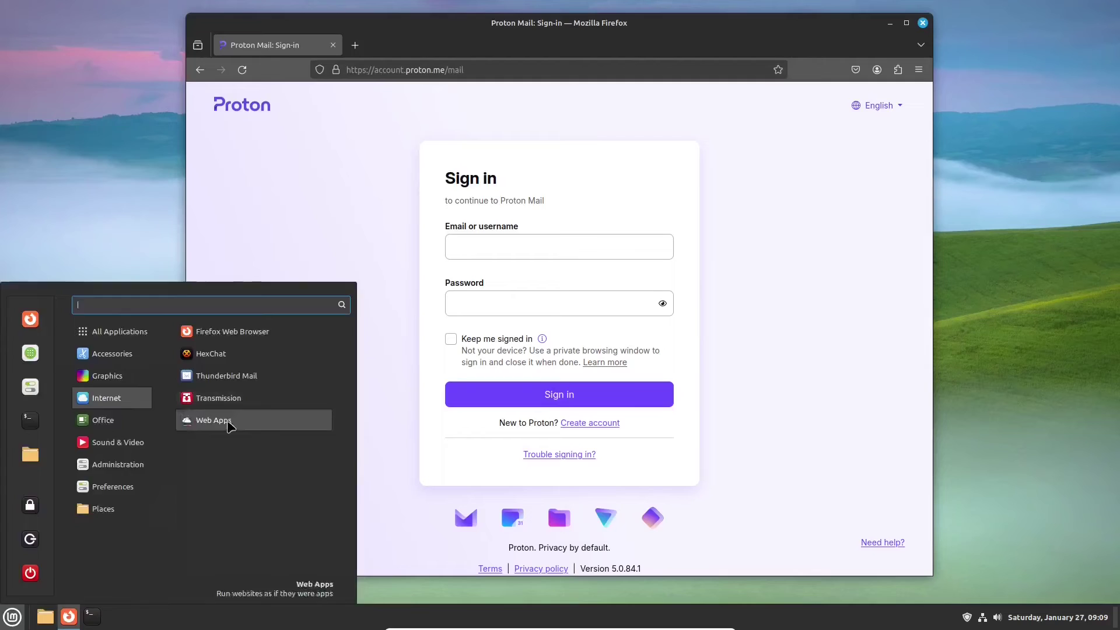
# Step: In Web Apps, add 'Proton Mail' with the pasted account.proton.me/mail address and purple P icon
pyautogui.click(230, 421)
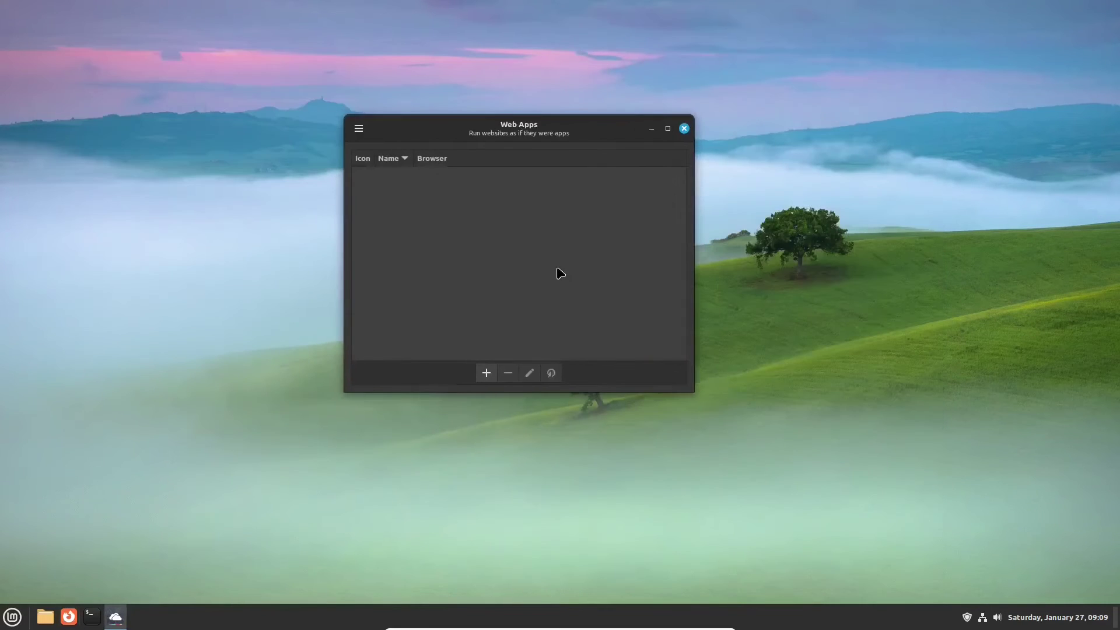
pyautogui.click(485, 373)
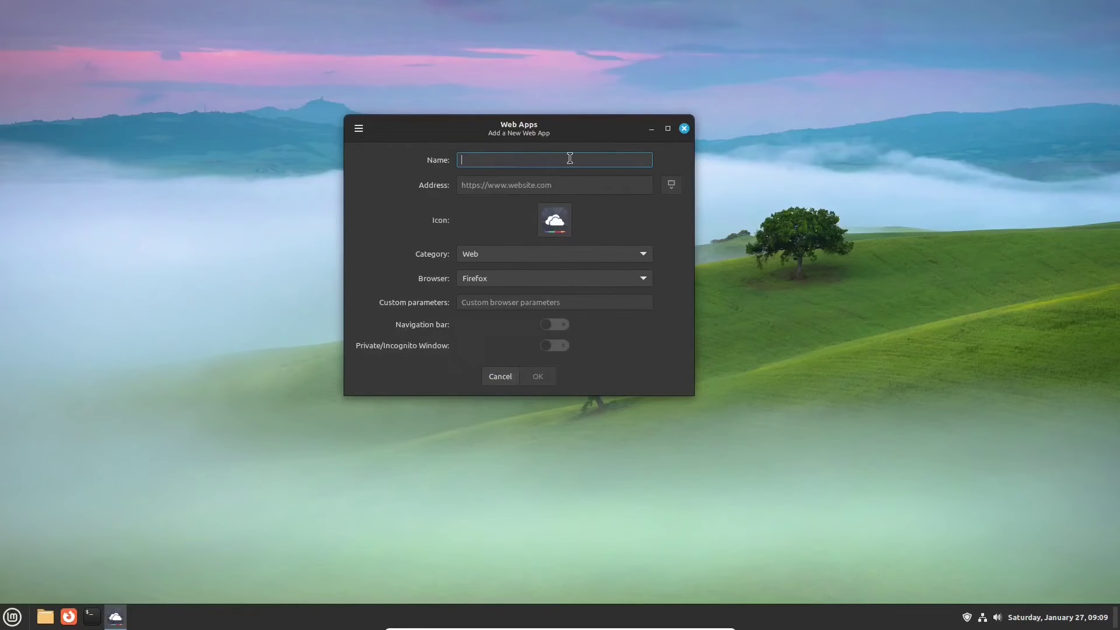
pyautogui.write('Proton Mail')
pyautogui.rightClick(489, 188)
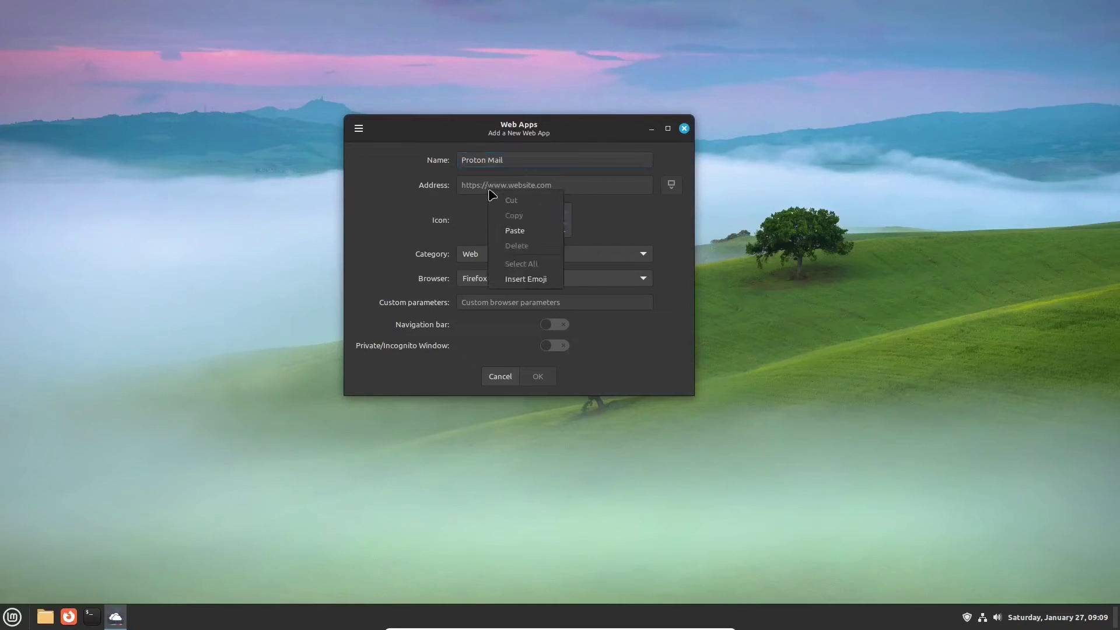
pyautogui.click(507, 230)
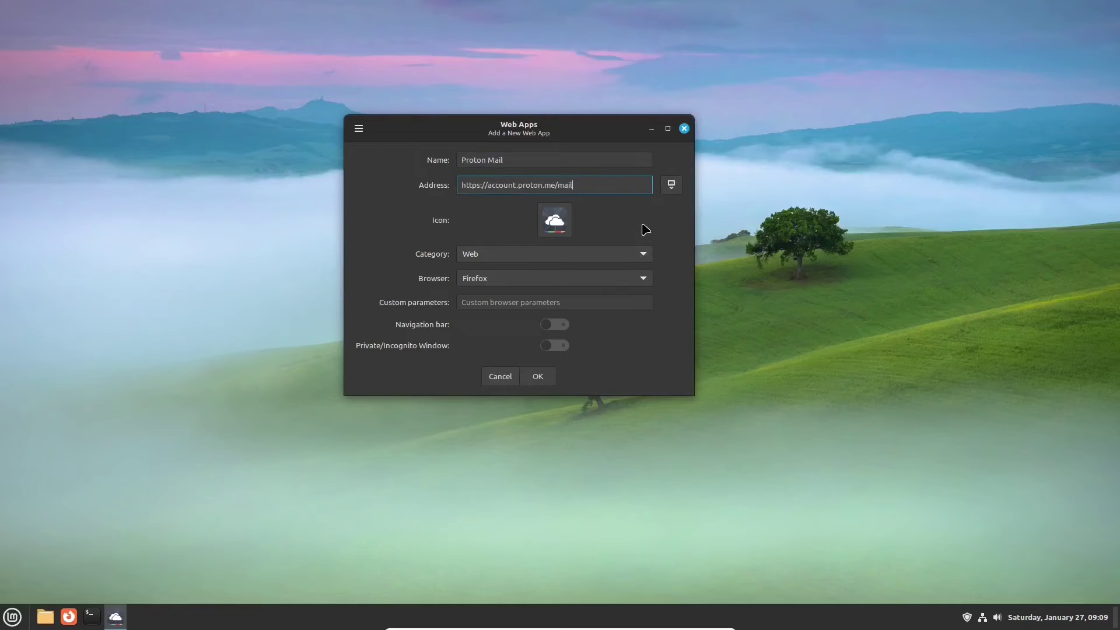
pyautogui.click(671, 184)
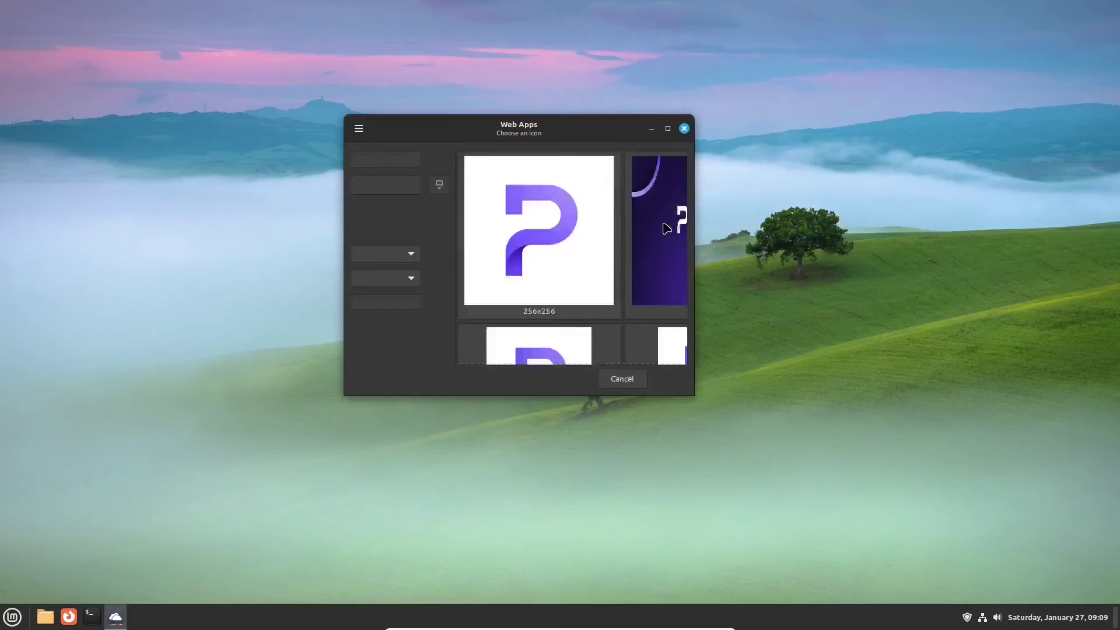
pyautogui.click(476, 247)
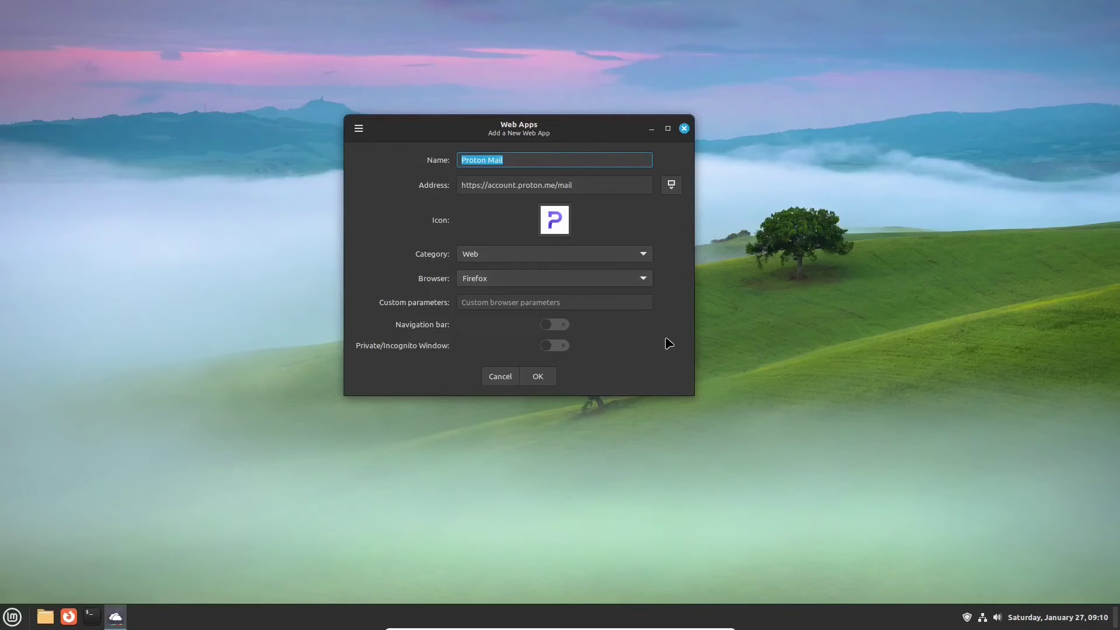
pyautogui.click(541, 377)
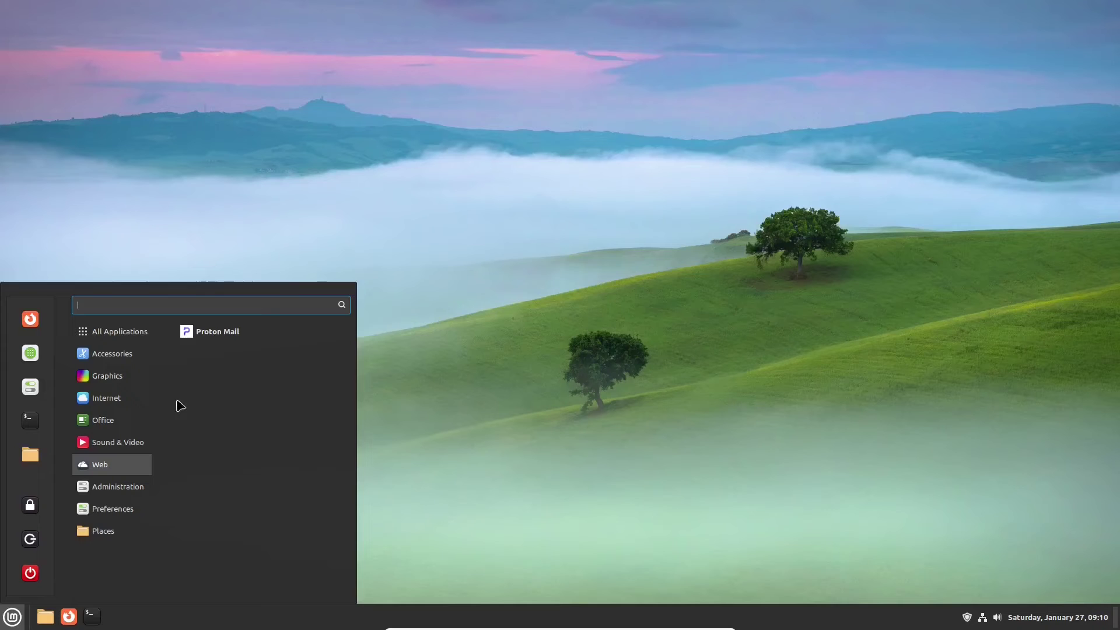
pyautogui.click(694, 367)
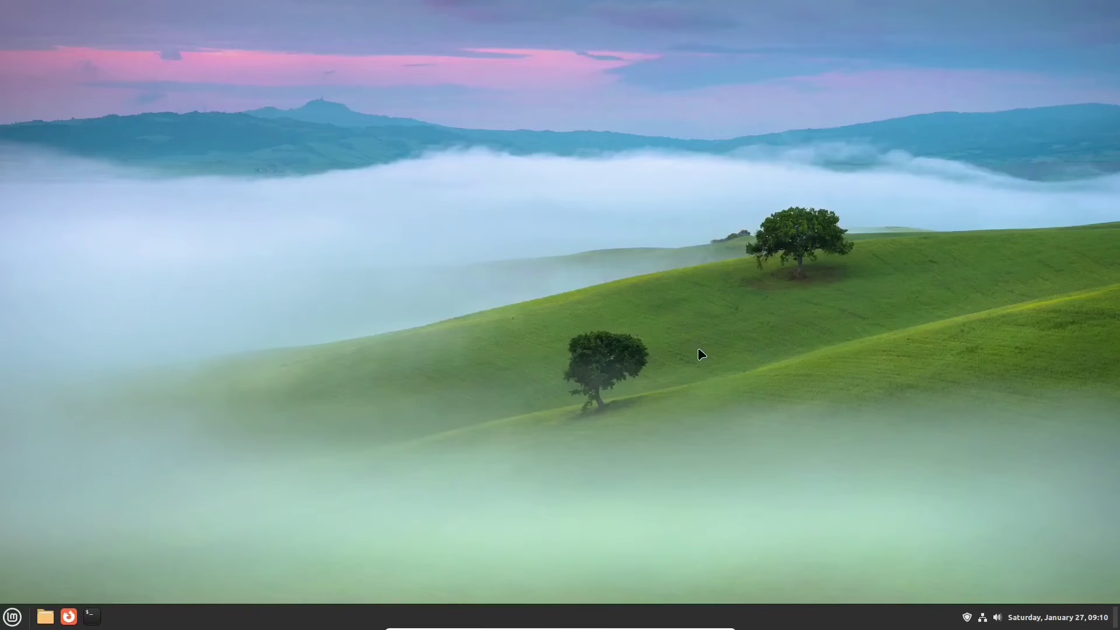
# Step: Launch LibreOffice Writer and check its version 7.3.7.2 under Help > About LibreOffice
pyautogui.click(12, 616)
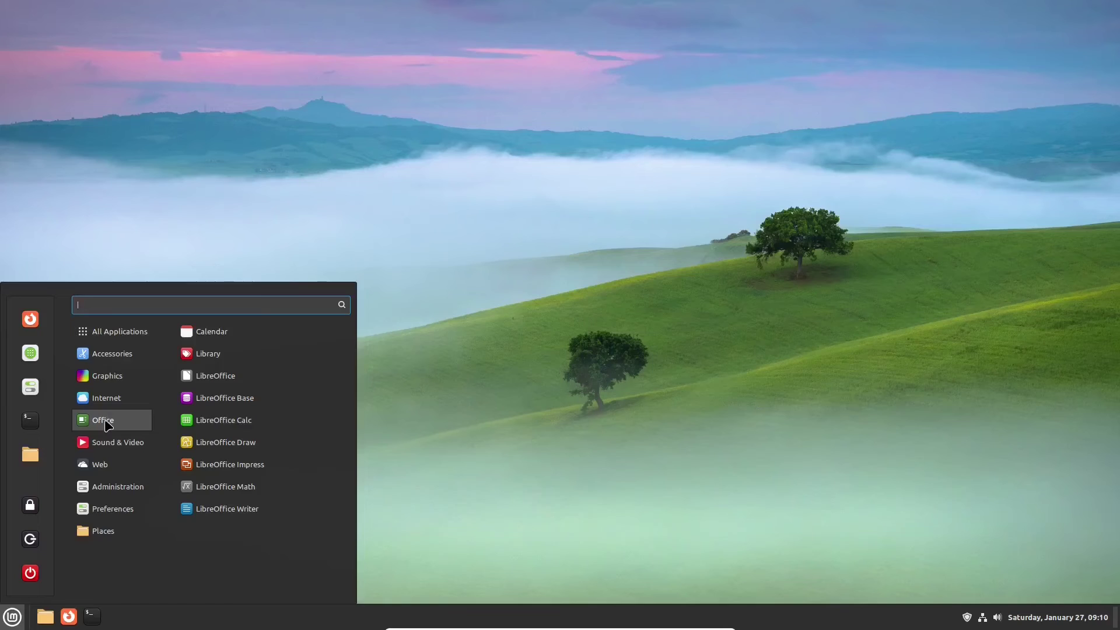
pyautogui.click(227, 509)
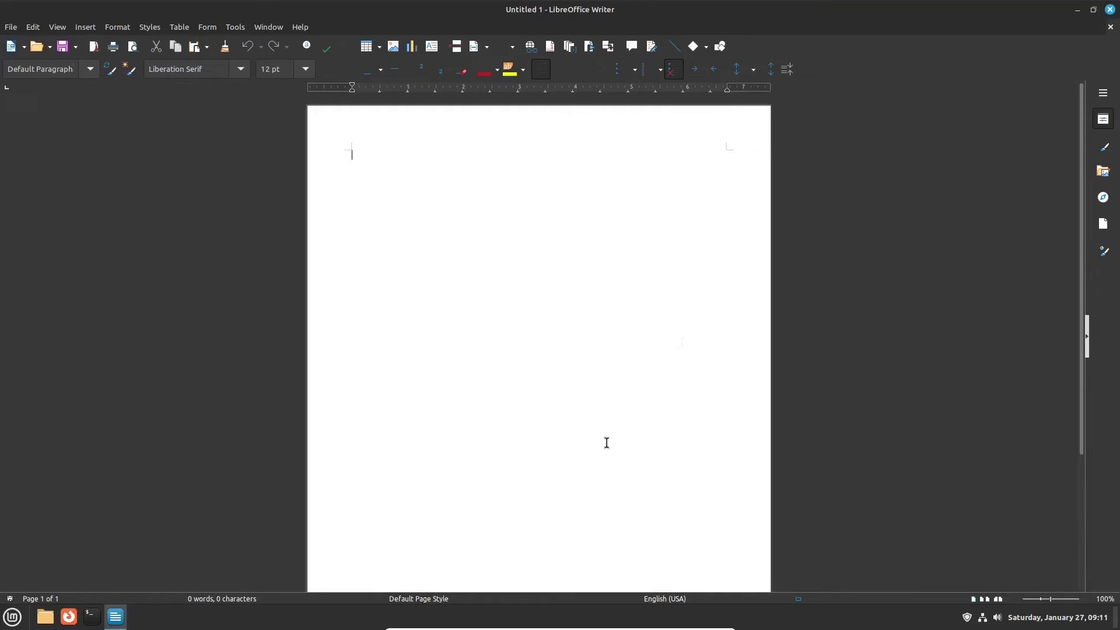
pyautogui.hotkey('ctrl', 'shift', 'f')
pyautogui.click(300, 27)
pyautogui.click(336, 224)
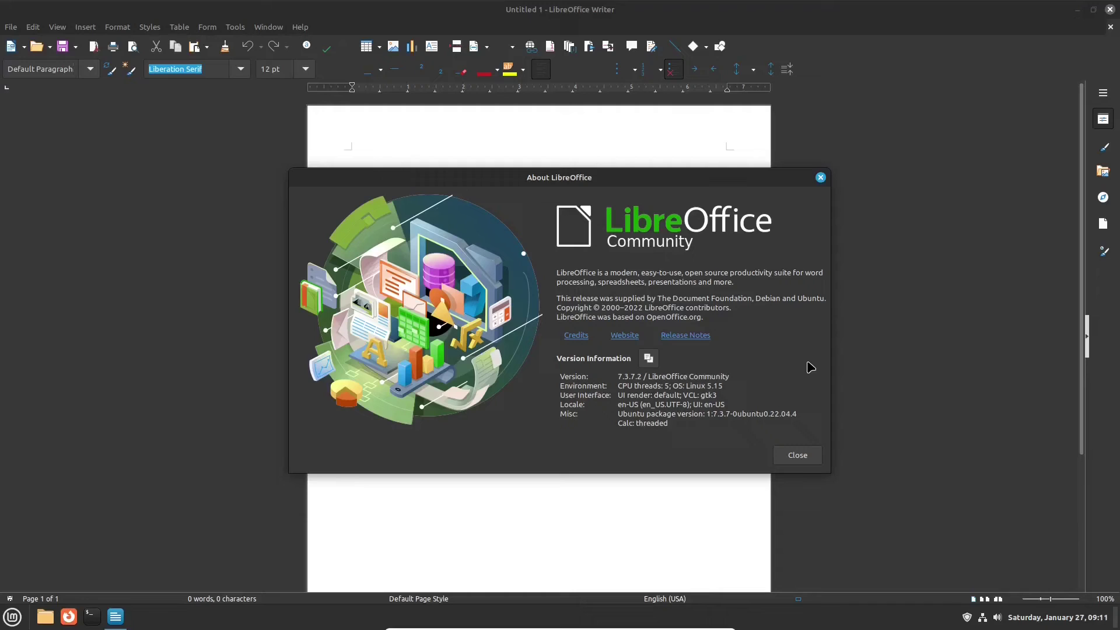
pyautogui.click(798, 455)
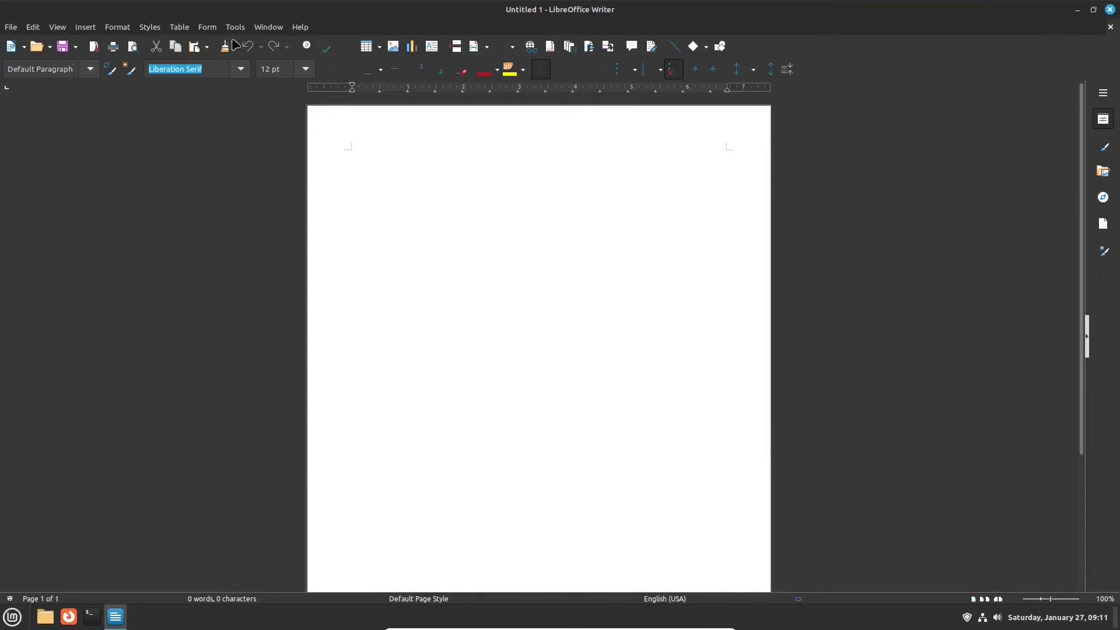
# Step: Browse the font name list to review the installed fonts
pyautogui.click(241, 70)
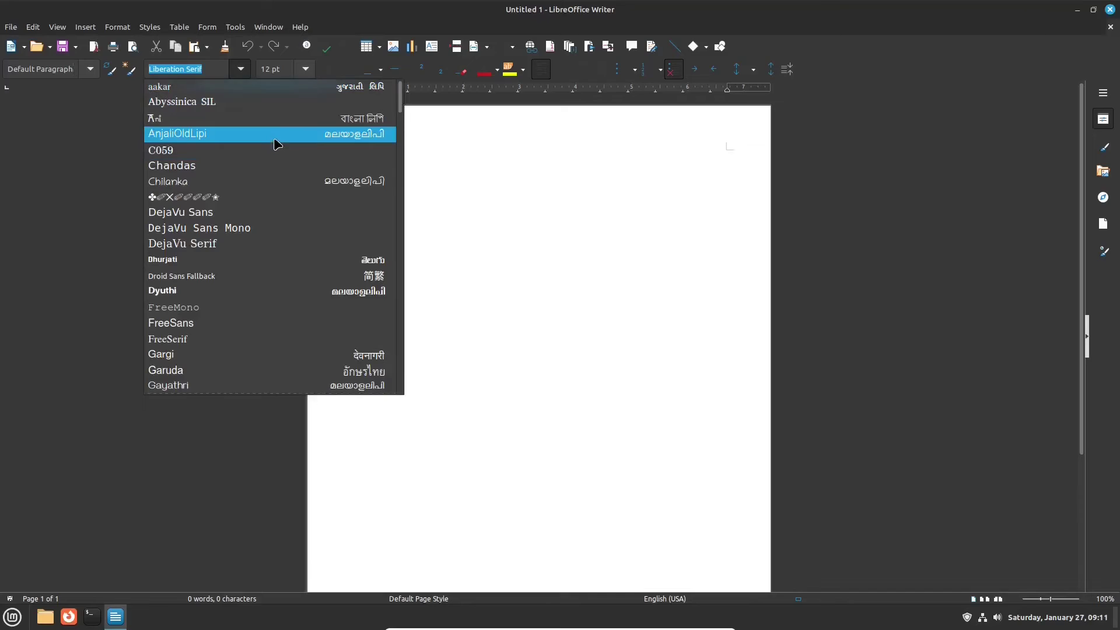
pyautogui.scroll(-2, 279, 134)
pyautogui.scroll(-10, 279, 136)
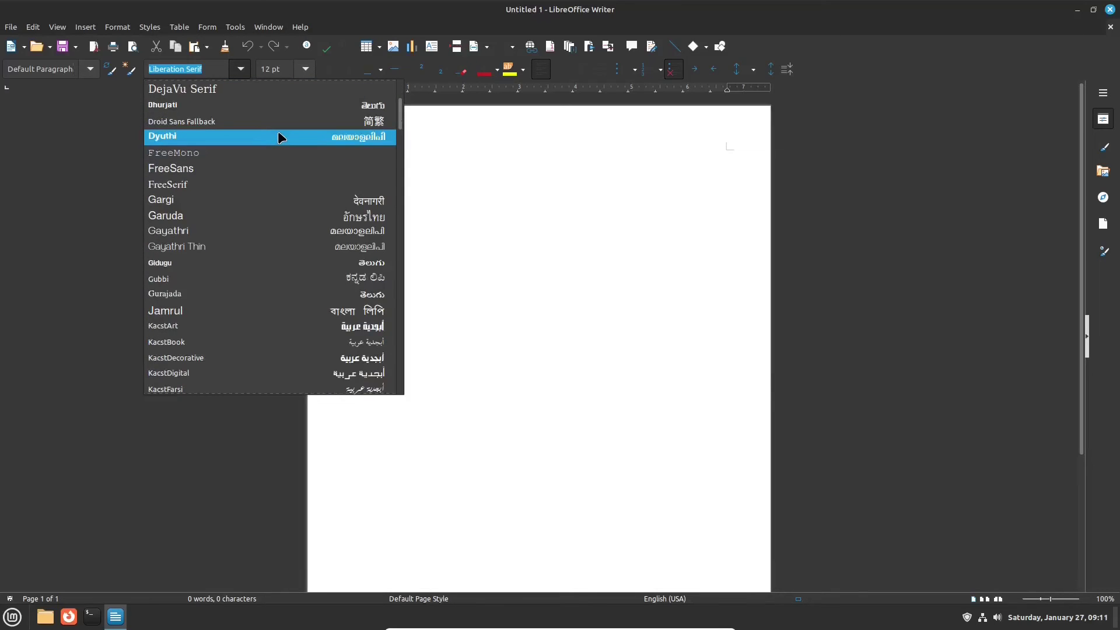
pyautogui.scroll(-3, 279, 137)
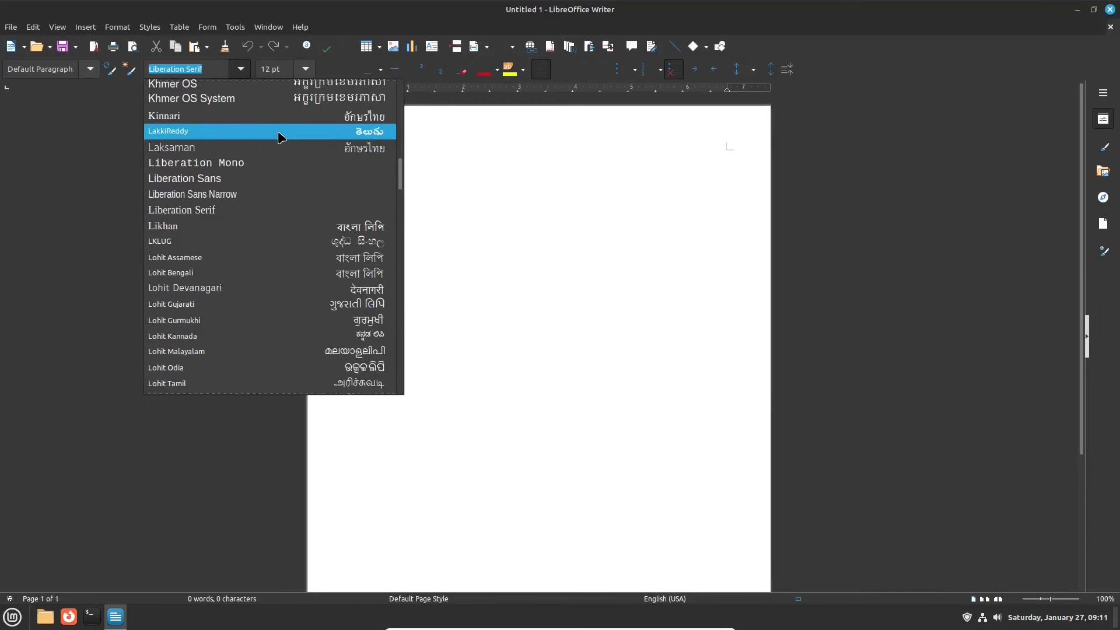
pyautogui.scroll(-16, 280, 138)
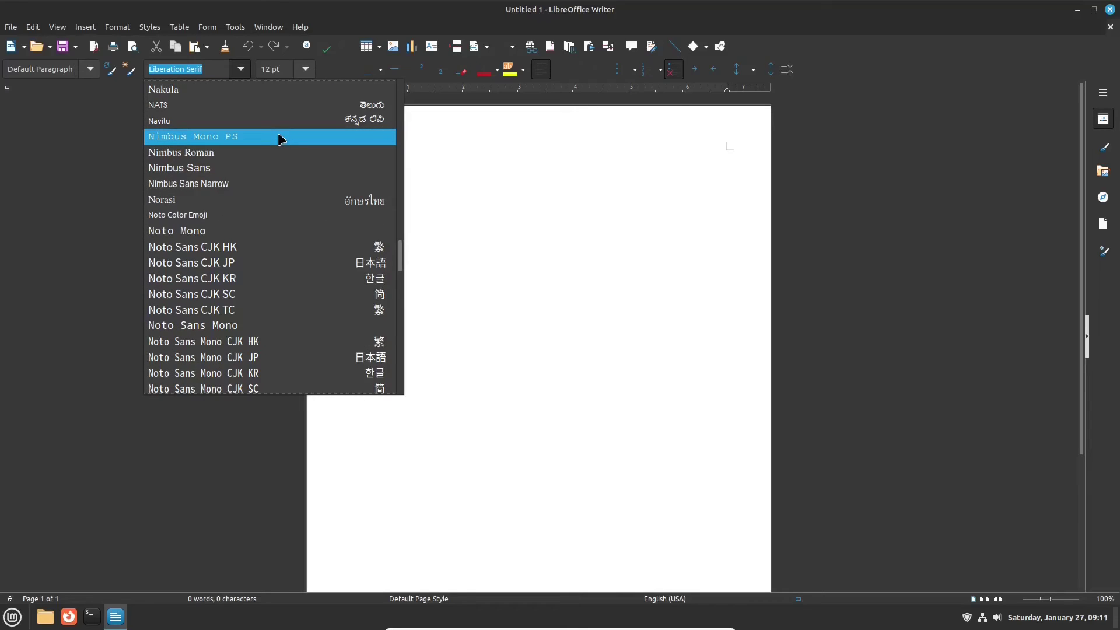
pyautogui.scroll(-17, 280, 138)
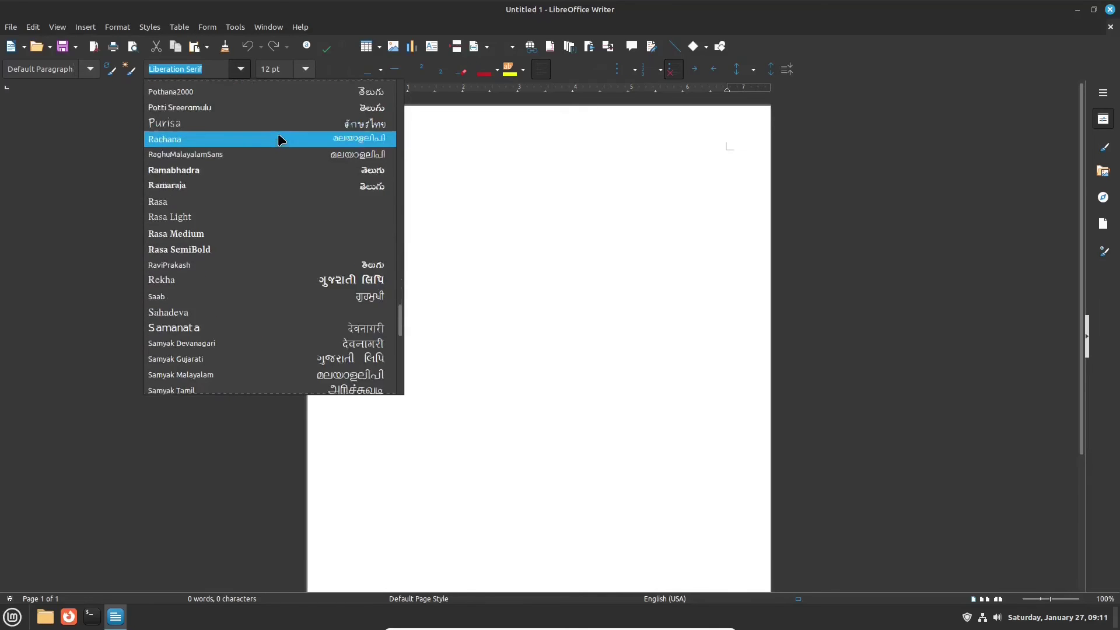
pyautogui.scroll(-5, 279, 138)
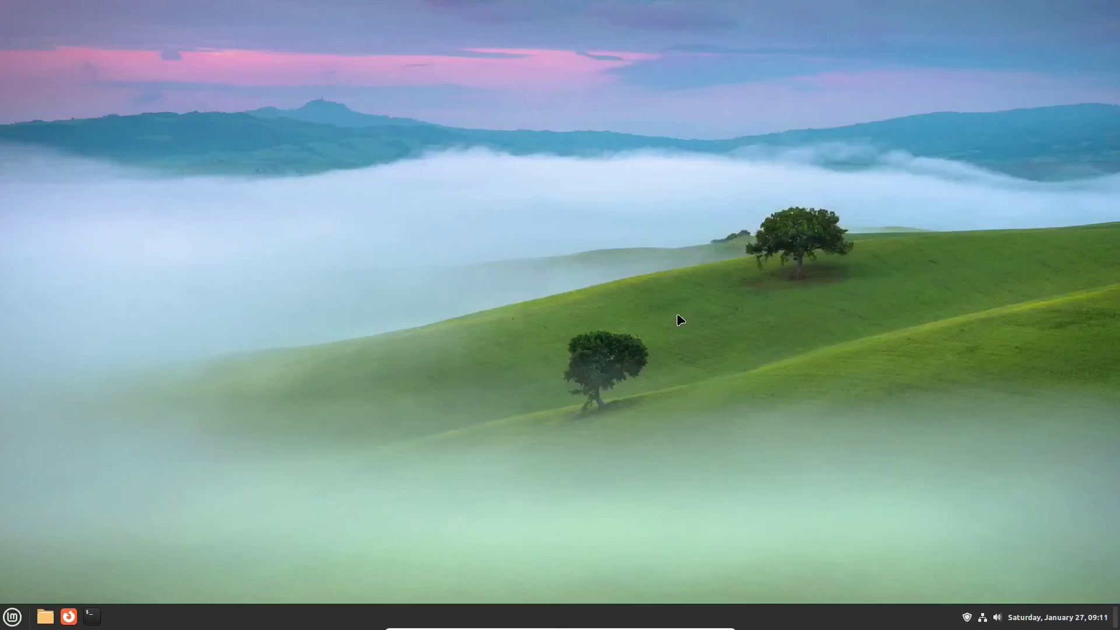
# Step: Launch Synaptic Package Manager with administrator rights and dismiss its introduction
pyautogui.click(11, 622)
pyautogui.write('synapt')
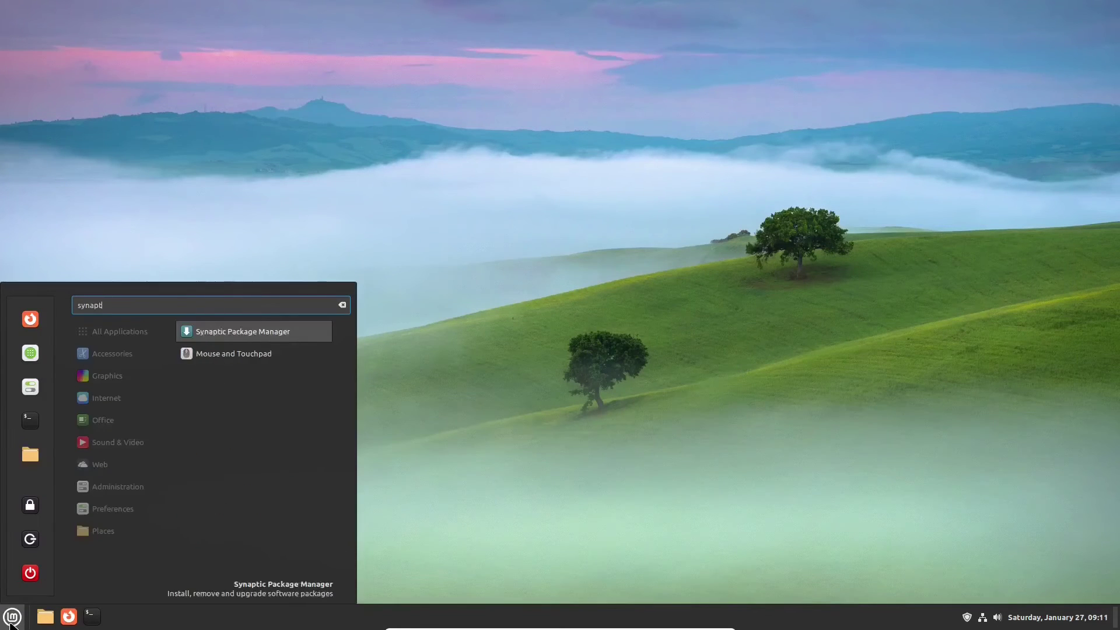
pyautogui.write('ic')
pyautogui.click(315, 337)
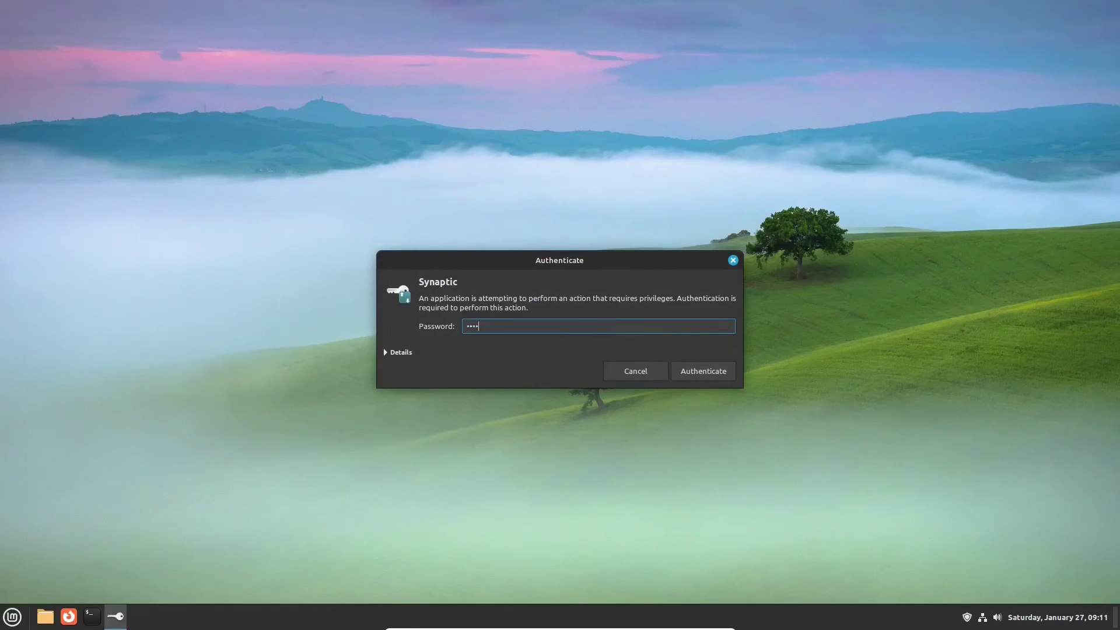
pyautogui.press('Return')
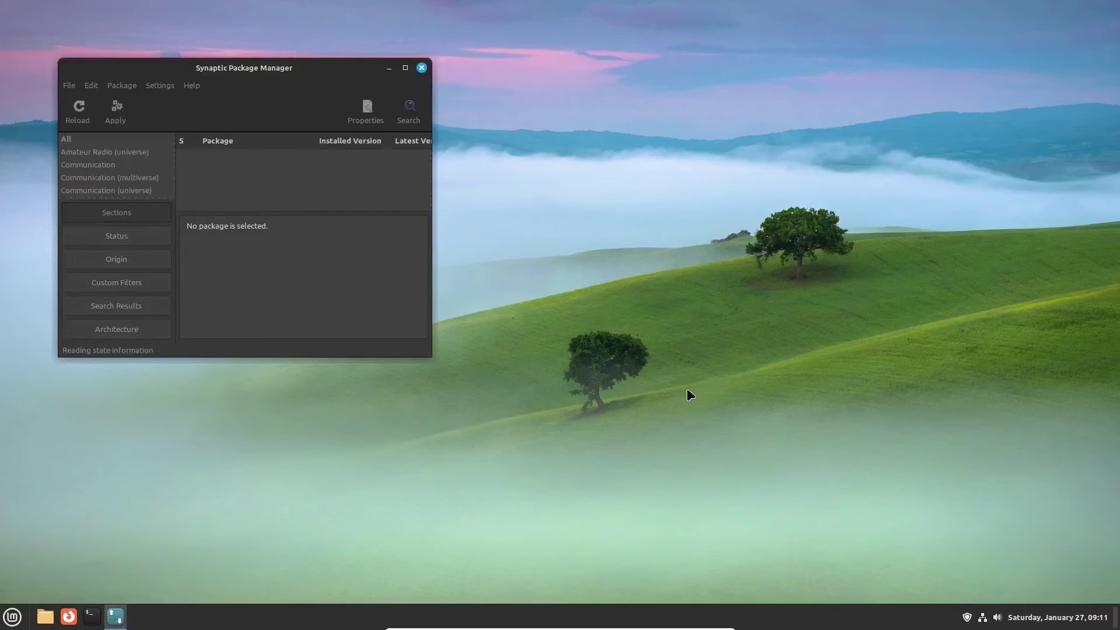
pyautogui.click(547, 291)
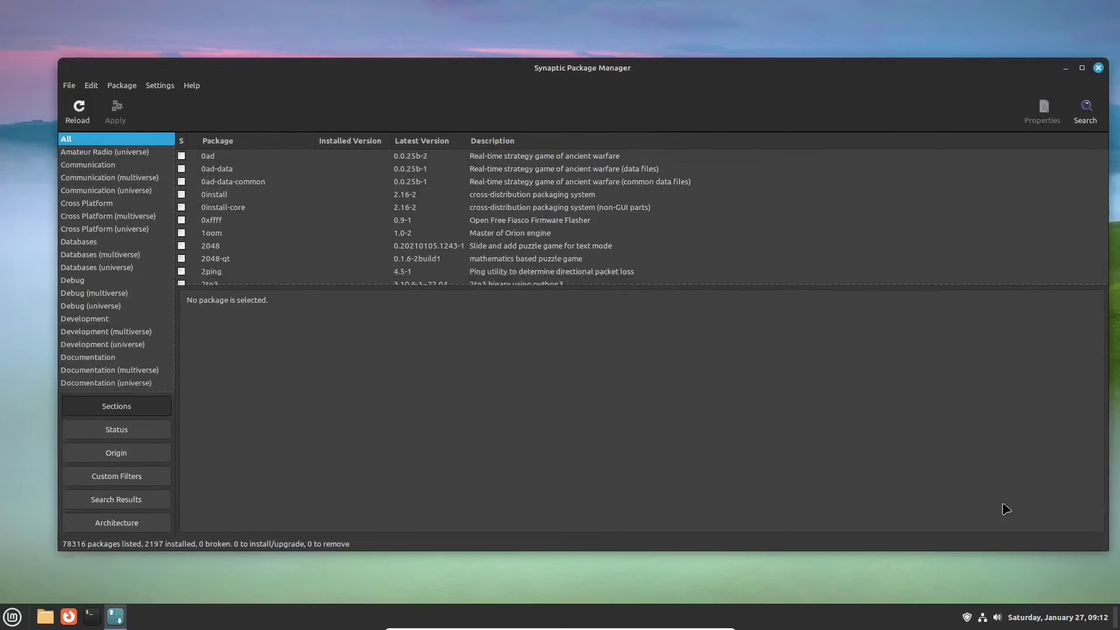
# Step: Search for ttf-mscorefonts-installer and mark it for installation
pyautogui.moveTo(1107, 201); pyautogui.dragTo(1102, 157)
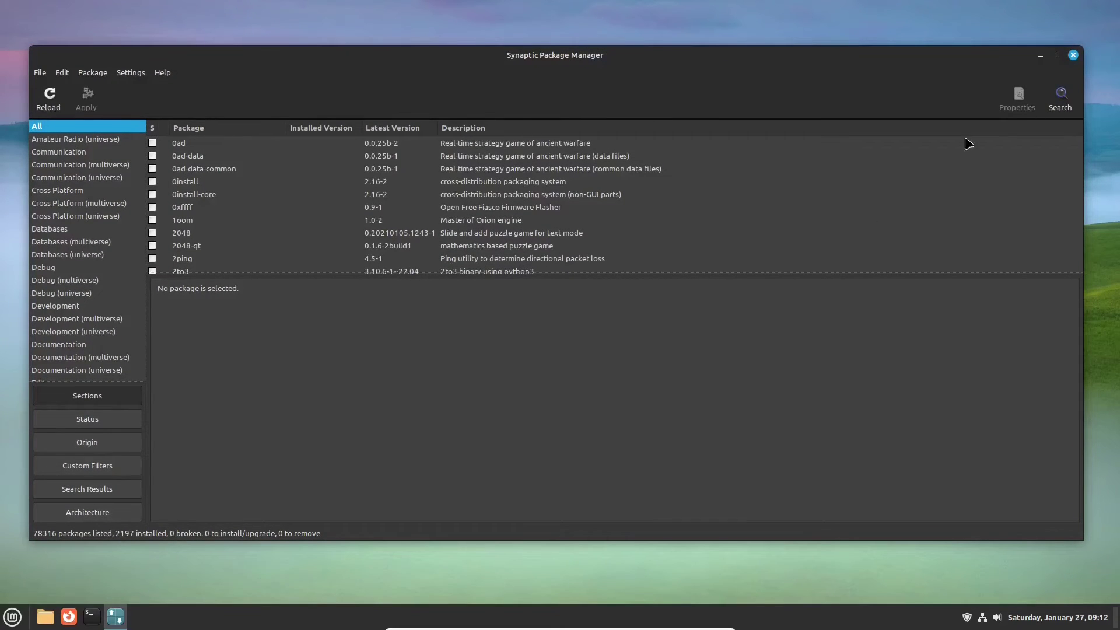
pyautogui.click(1060, 98)
pyautogui.write('ttf')
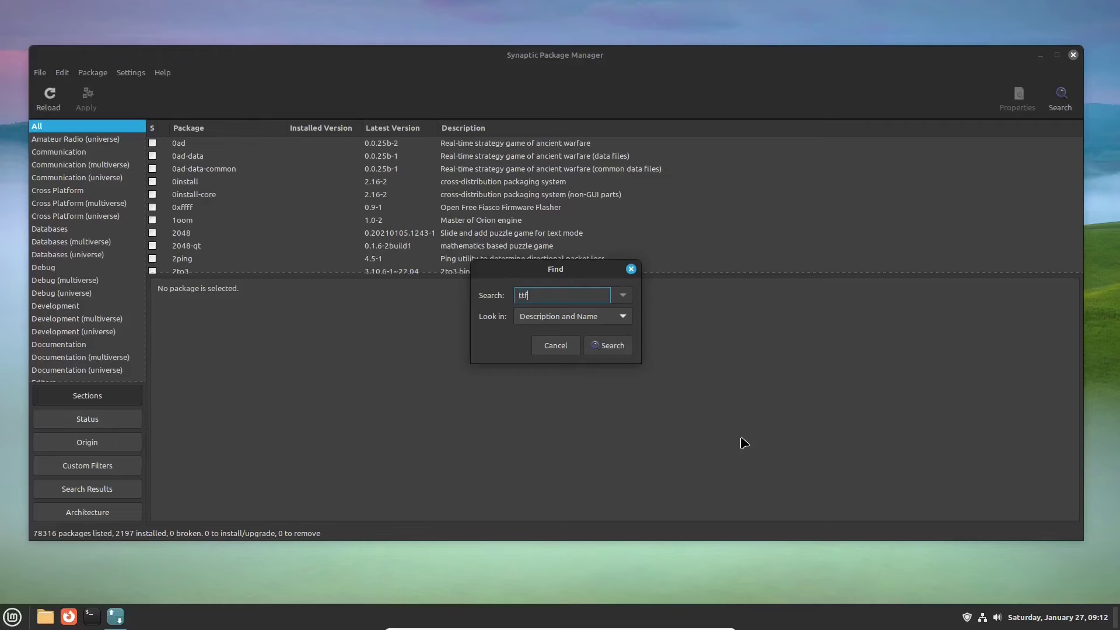
pyautogui.write('-mscorefonts-installer')
pyautogui.click(601, 345)
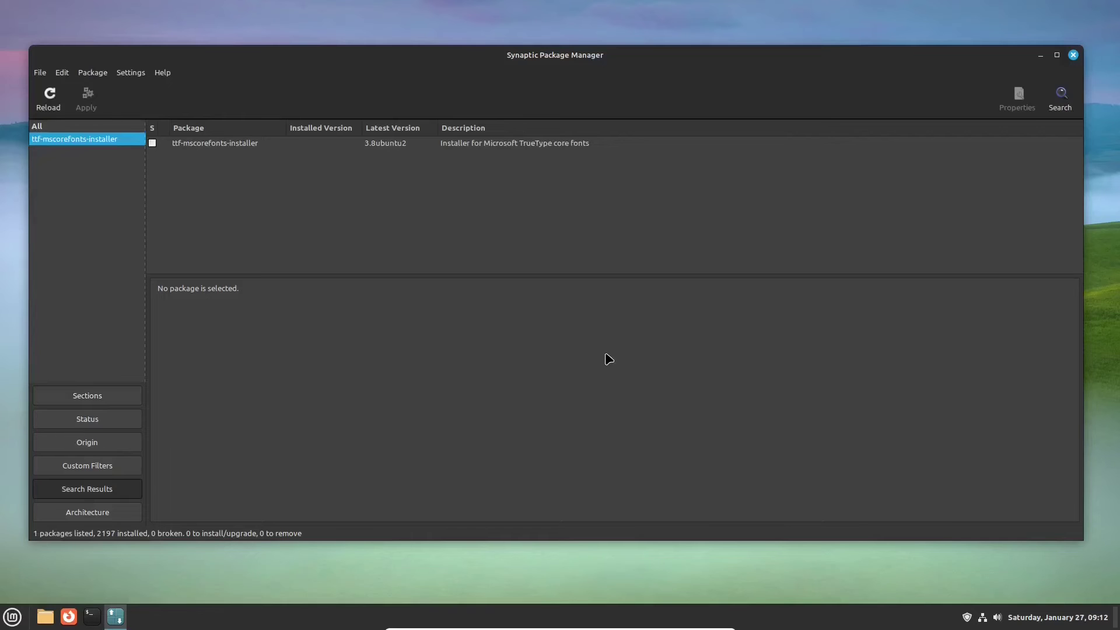
pyautogui.click(251, 148)
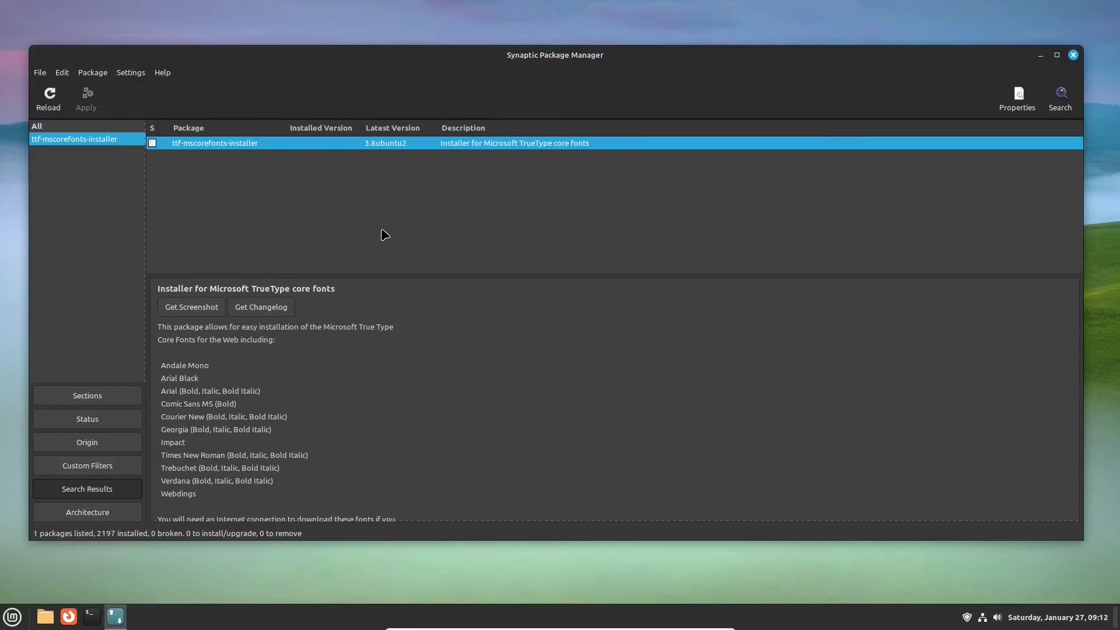
pyautogui.rightClick(257, 145)
pyautogui.click(292, 169)
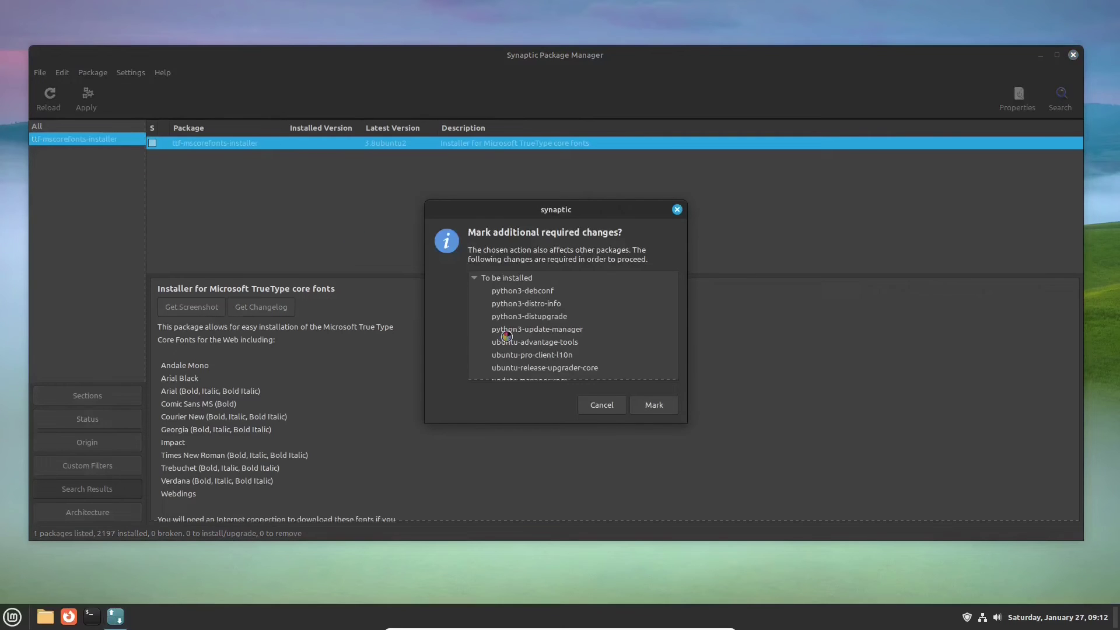
# Step: Apply the install with its required packages, accept the Microsoft fonts EULA, then close Synaptic
pyautogui.click(635, 410)
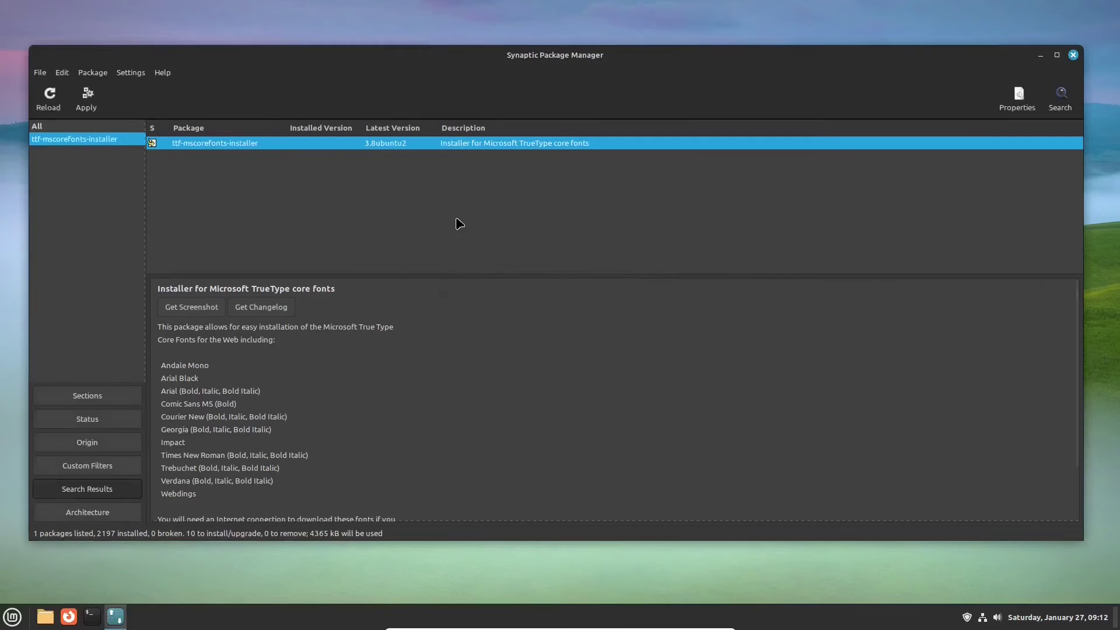
pyautogui.click(87, 98)
pyautogui.click(712, 418)
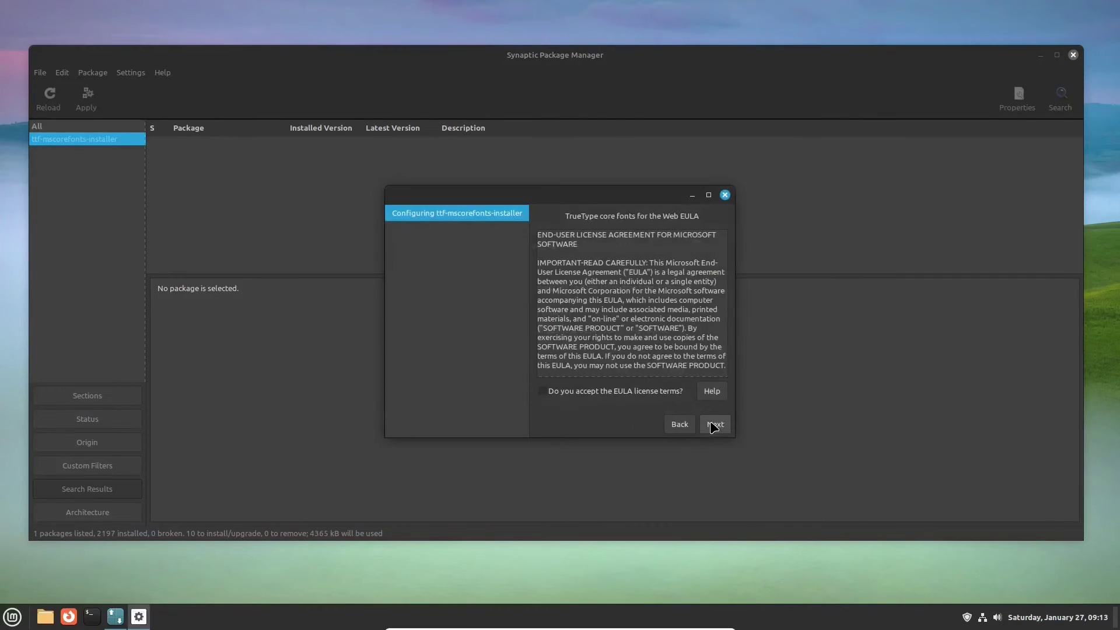
pyautogui.click(542, 390)
pyautogui.click(715, 424)
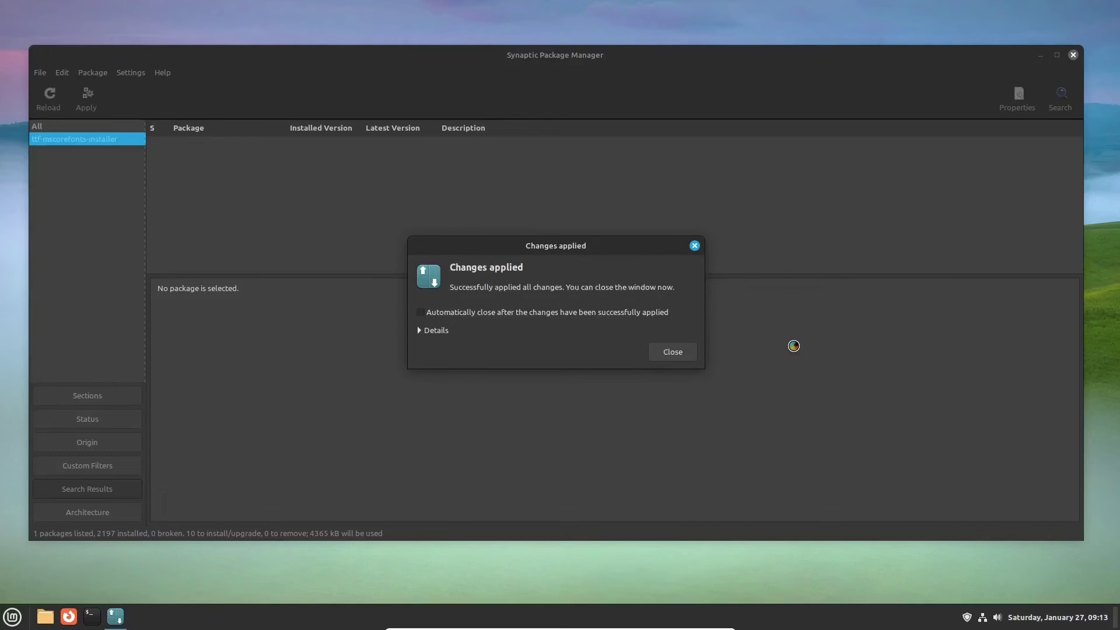
pyautogui.press('Return')
# Step: Start a blank Writer document and open Tools > Options > LibreOffice Writer > Basic Fonts (Western)
pyautogui.click(13, 617)
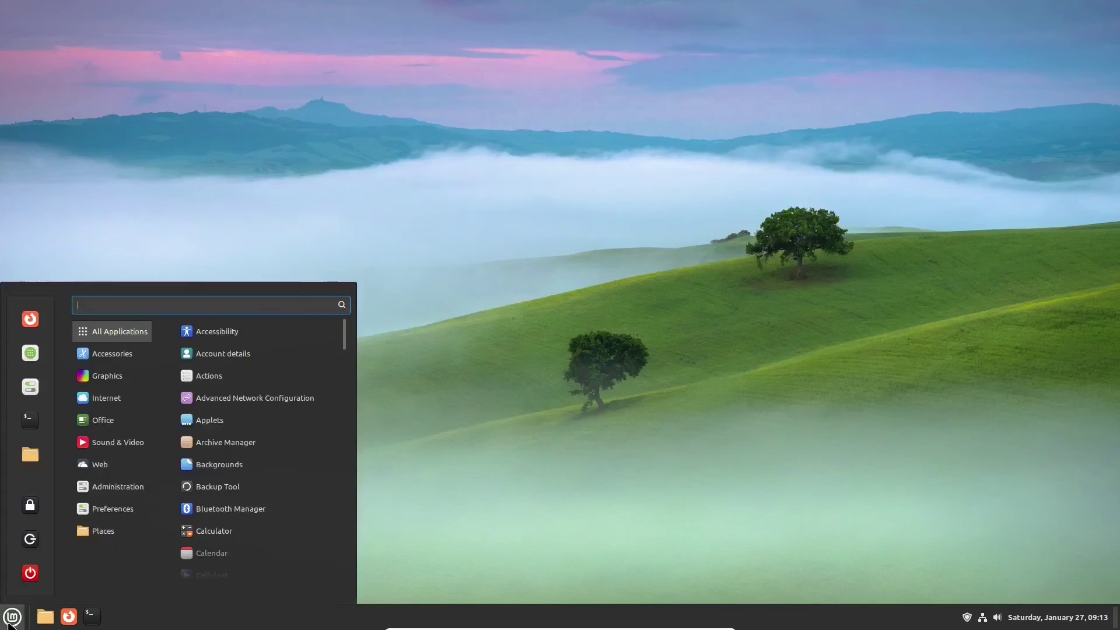
pyautogui.moveTo(99, 420)
pyautogui.click(222, 508)
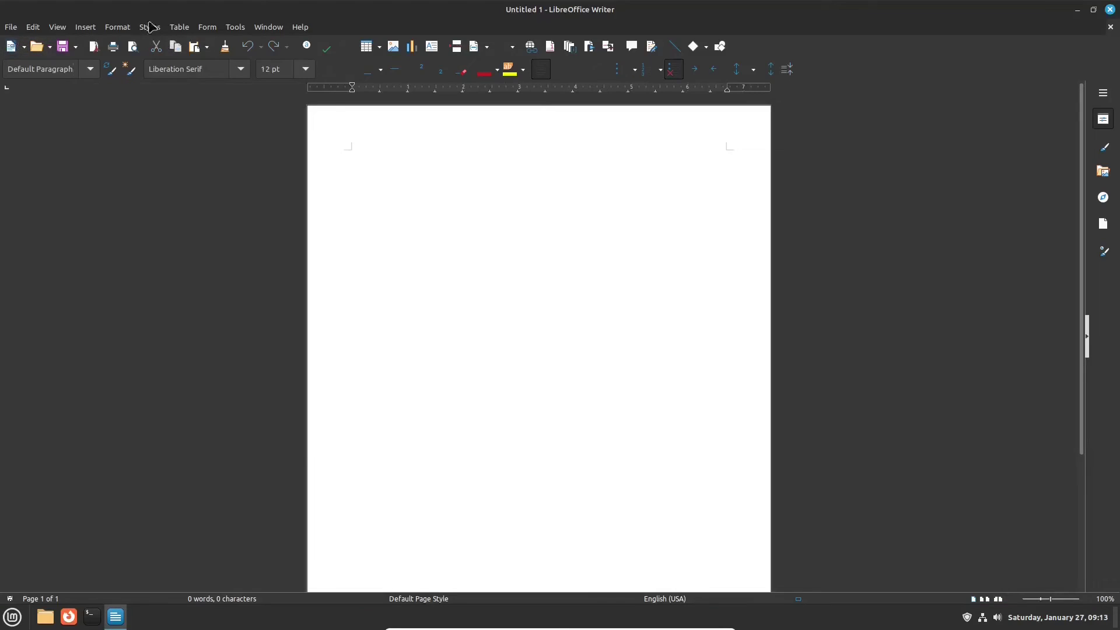
pyautogui.click(235, 27)
pyautogui.click(257, 446)
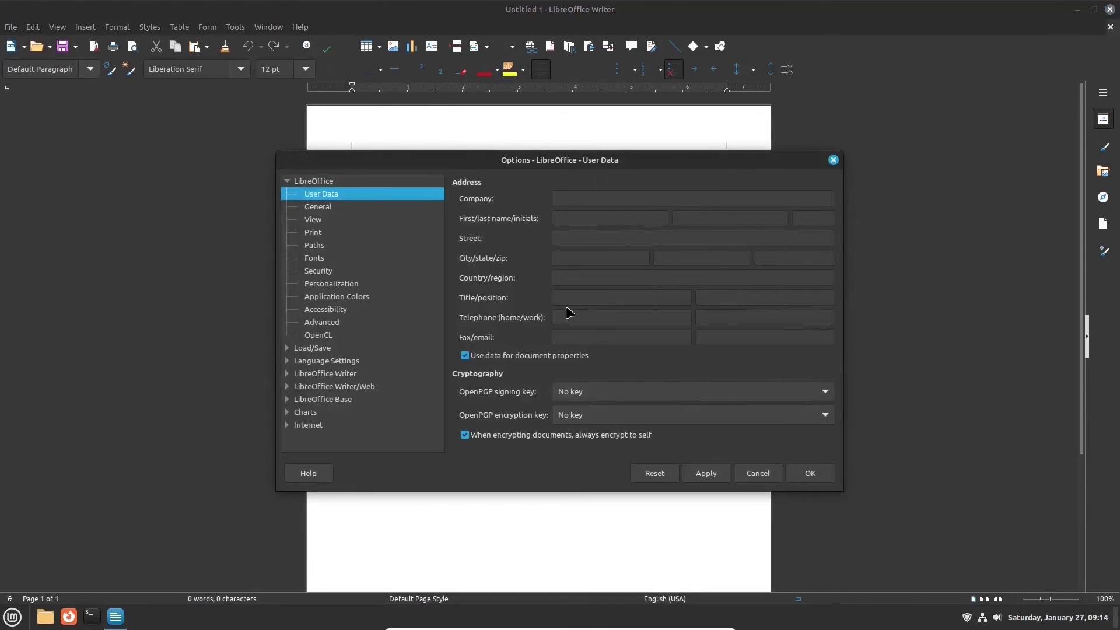
pyautogui.click(286, 374)
pyautogui.click(425, 438)
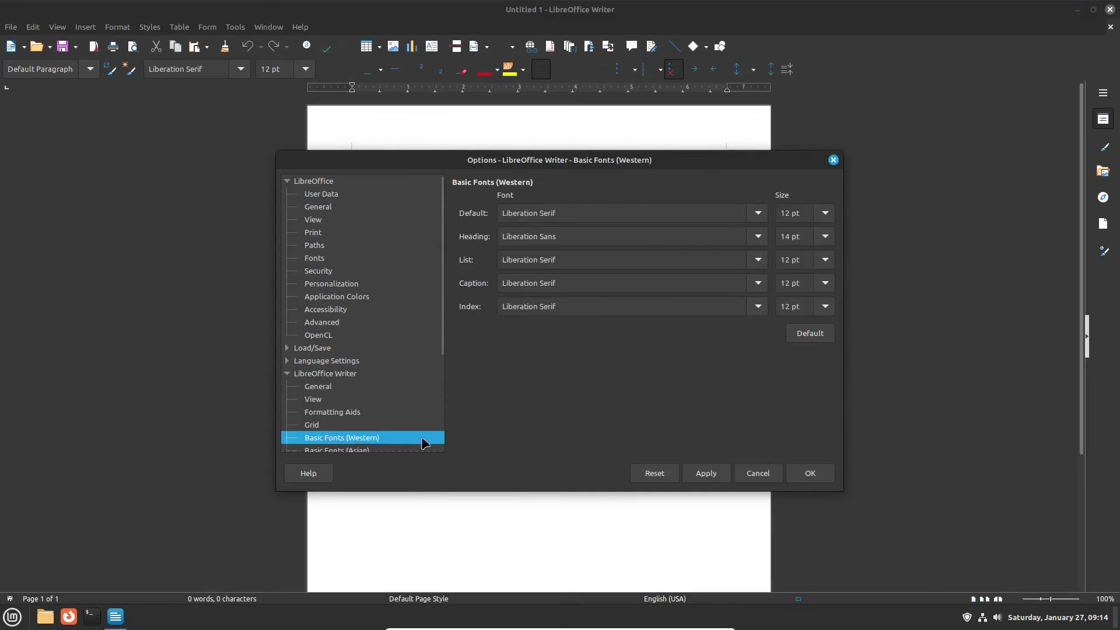
# Step: Set the default font to Times New Roman 14 pt and type 'This is only a'
pyautogui.click(758, 215)
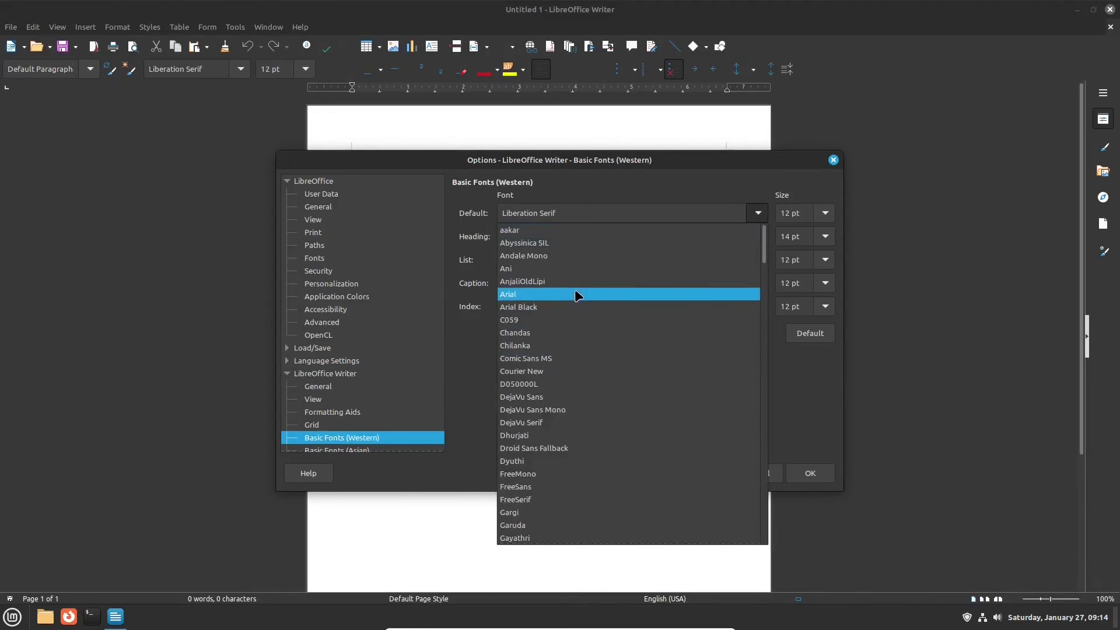
pyautogui.moveTo(764, 255); pyautogui.dragTo(765, 500)
pyautogui.click(585, 509)
pyautogui.click(825, 213)
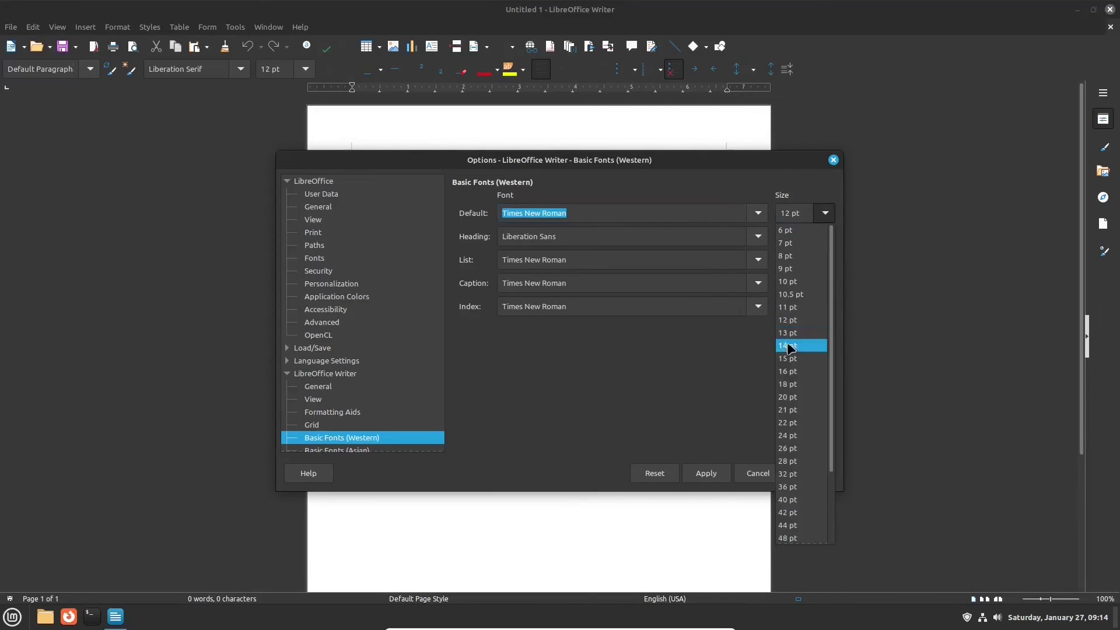
pyautogui.click(791, 346)
pyautogui.click(812, 474)
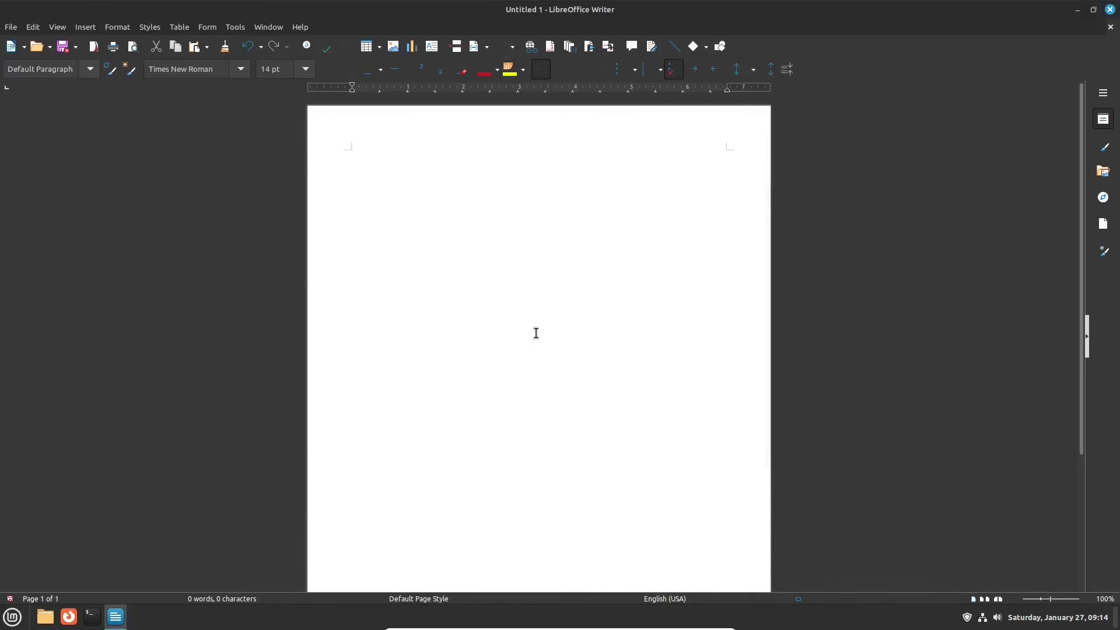
pyautogui.write('This is only a')
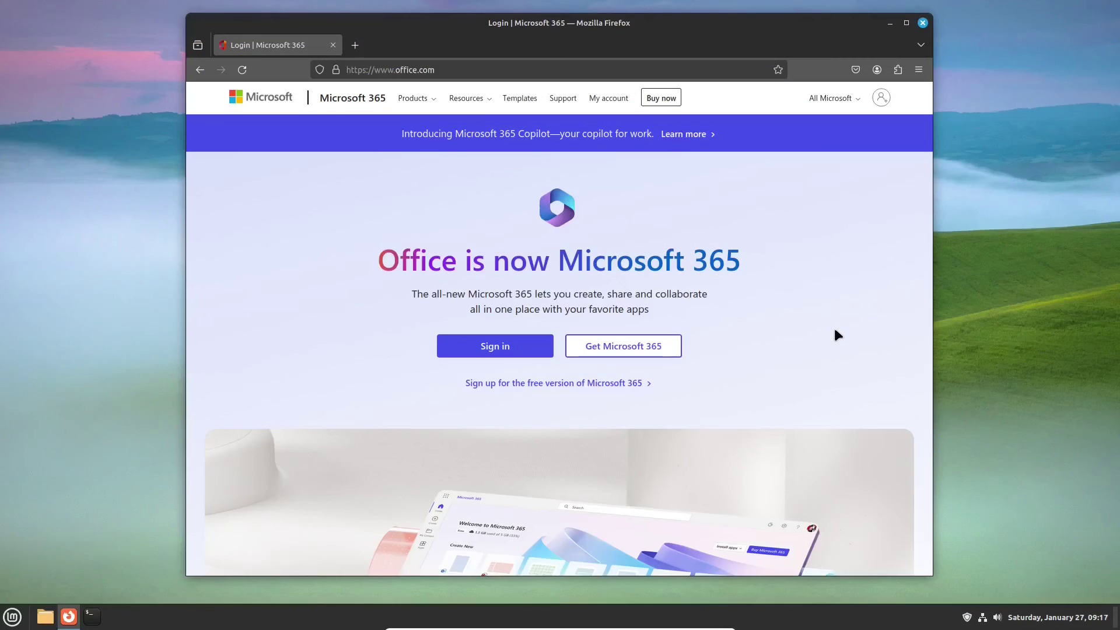
# Step: Copy the office.com address from Firefox, minimise it, and launch the Web Apps tool
pyautogui.hotkey('ctrl', 'l')
pyautogui.hotkey('ctrl', 'c')
pyautogui.click(339, 435)
pyautogui.click(68, 616)
pyautogui.click(12, 617)
pyautogui.moveTo(117, 397)
pyautogui.click(210, 419)
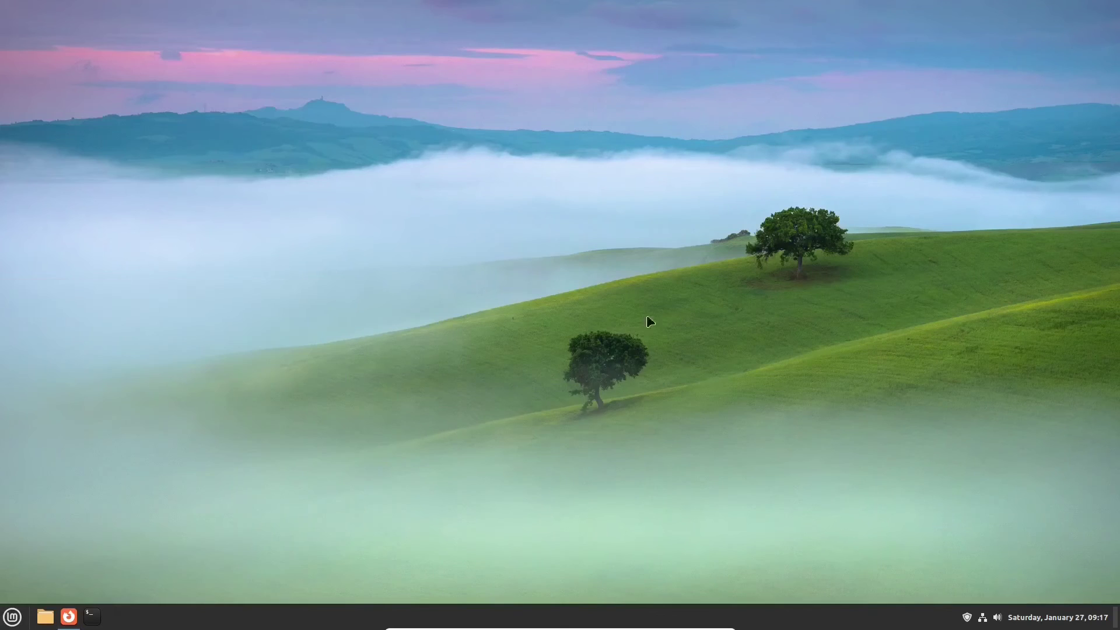
pyautogui.click(481, 394)
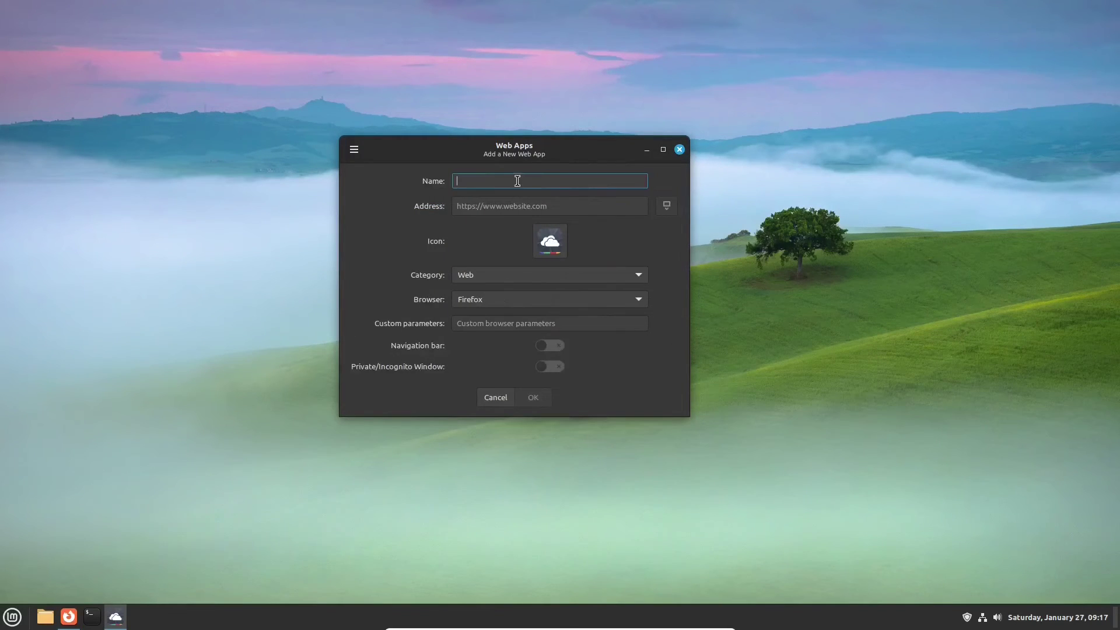
pyautogui.rightClick(492, 205)
pyautogui.click(512, 258)
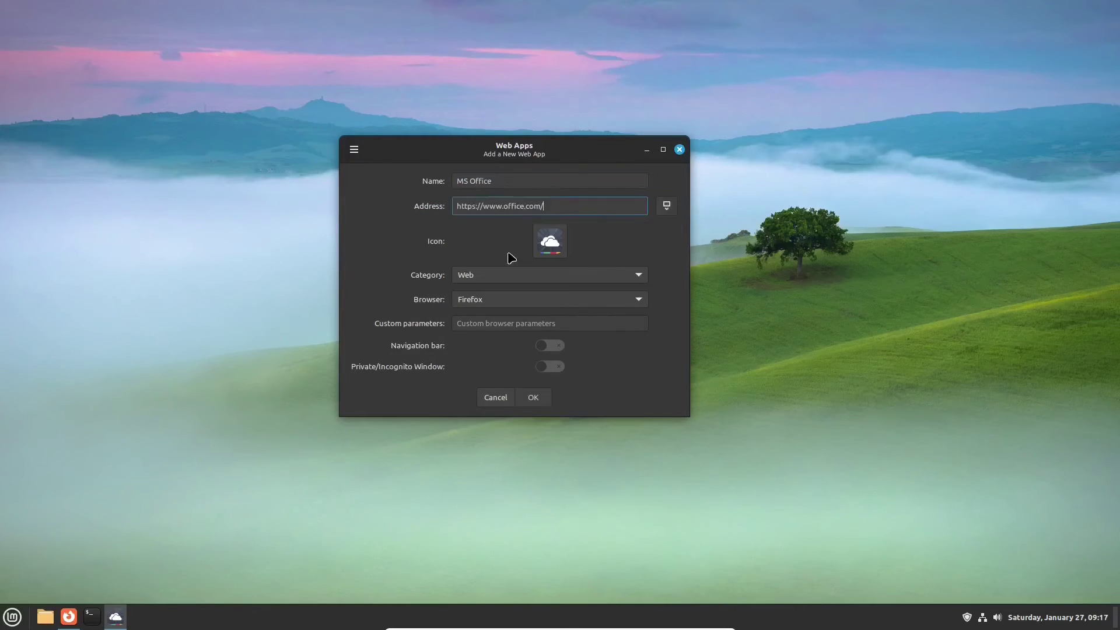
pyautogui.press('Return')
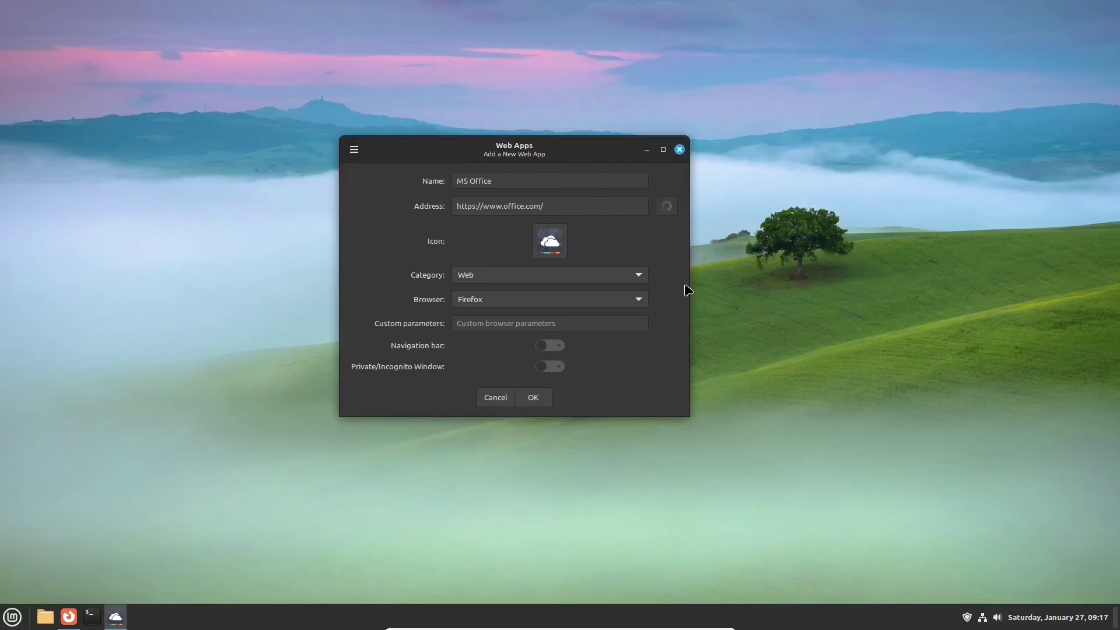
pyautogui.press('Return')
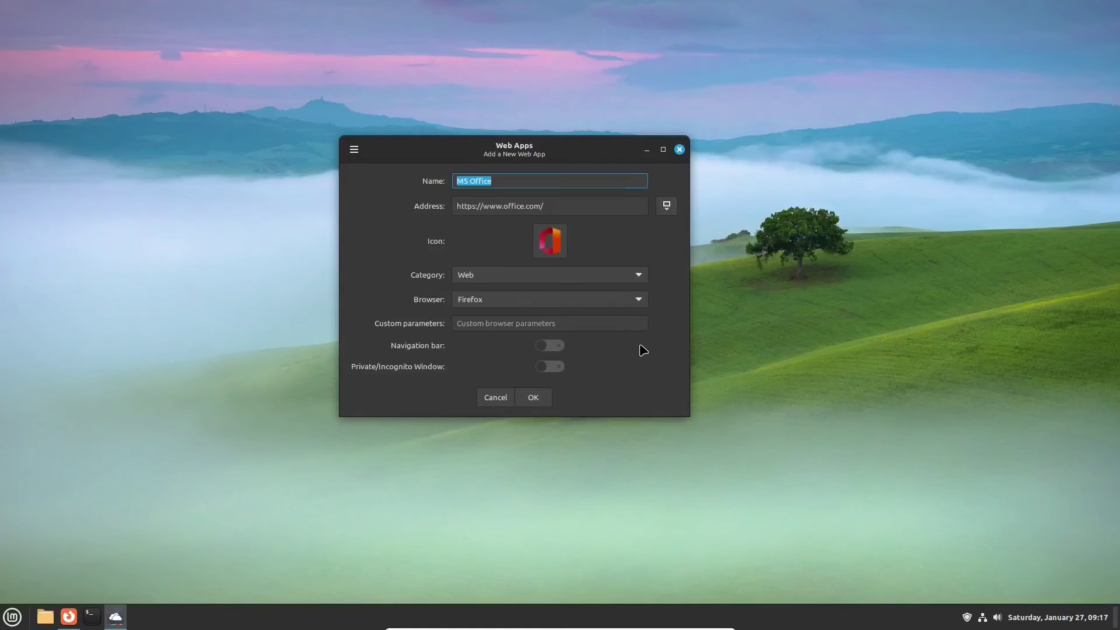
pyautogui.click(638, 275)
pyautogui.click(644, 366)
pyautogui.click(533, 398)
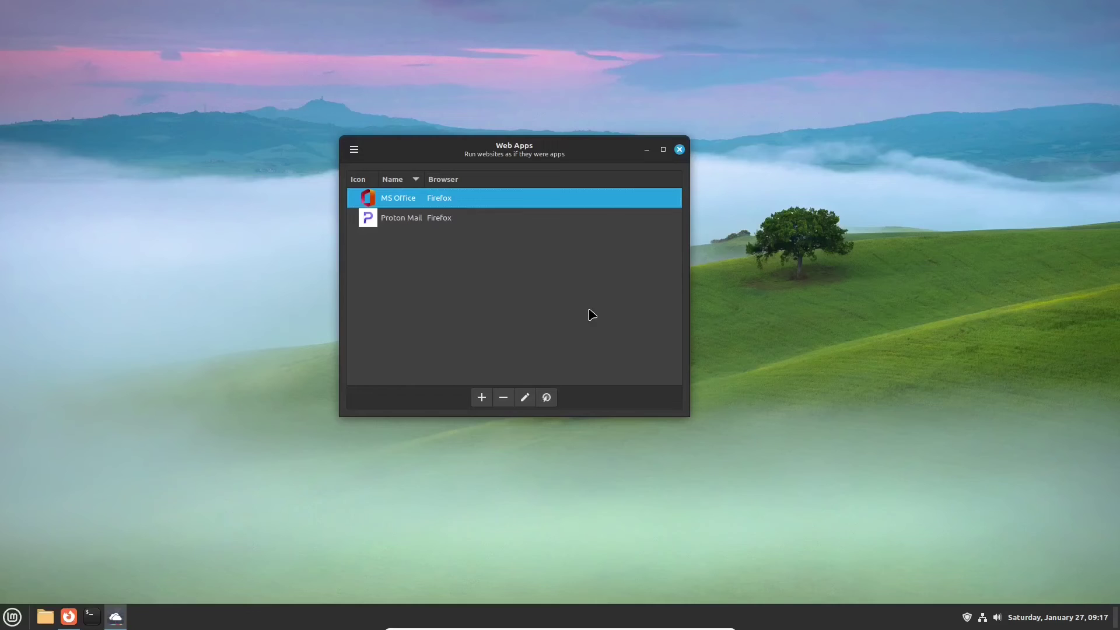
pyautogui.click(679, 150)
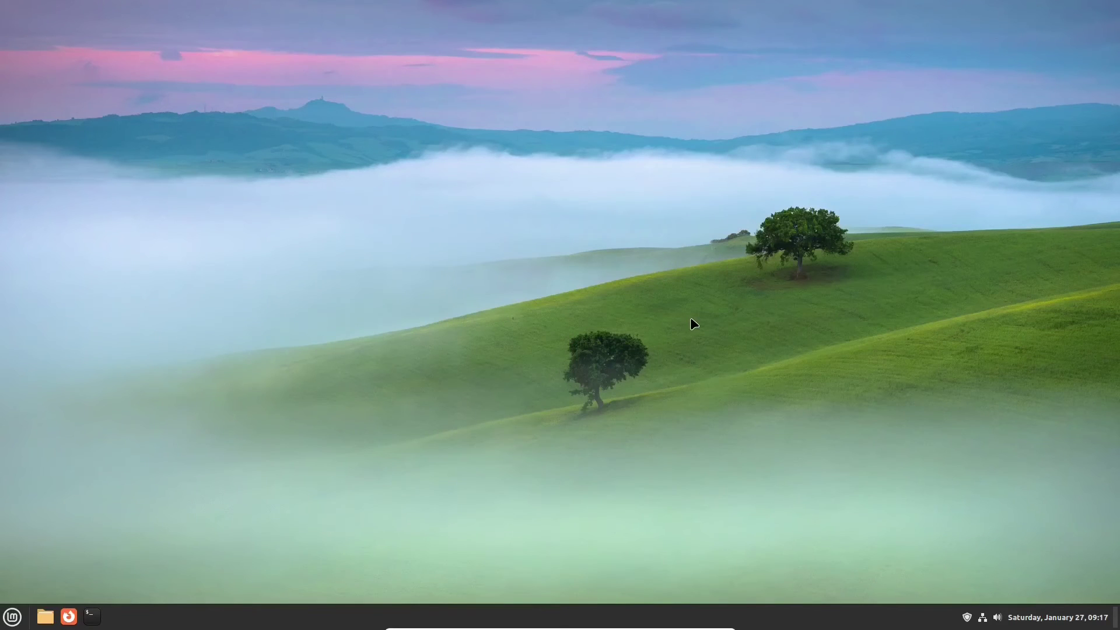
pyautogui.click(12, 616)
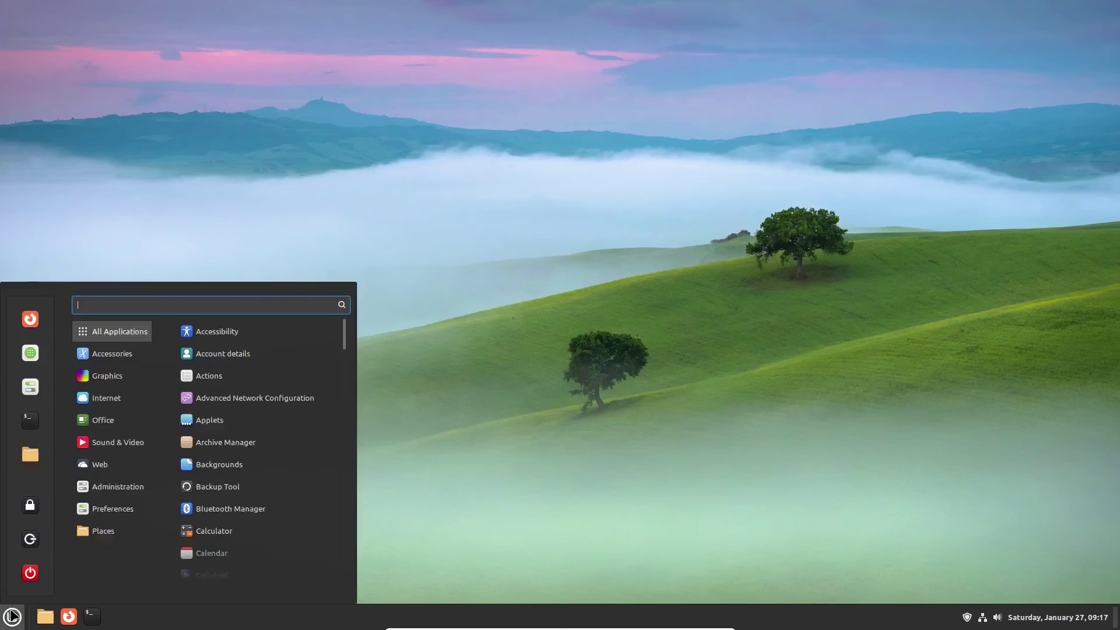
# Step: Launch the MS Office web app, then search Software Manager for 'browser' and open Vivaldi's details page
pyautogui.moveTo(111, 420)
pyautogui.click(282, 528)
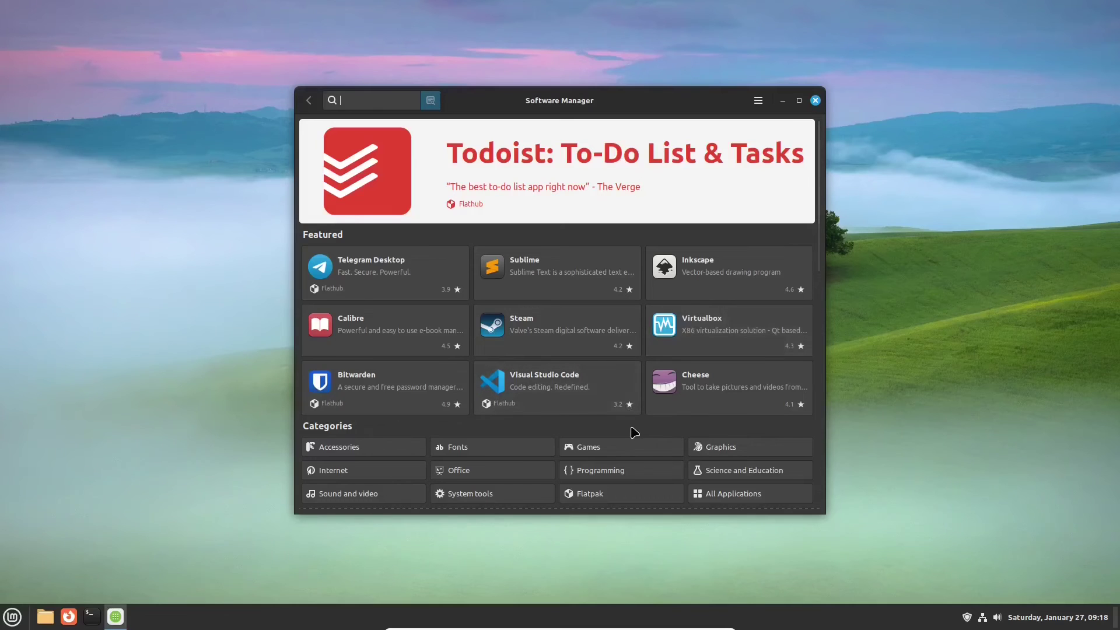
pyautogui.write('browser')
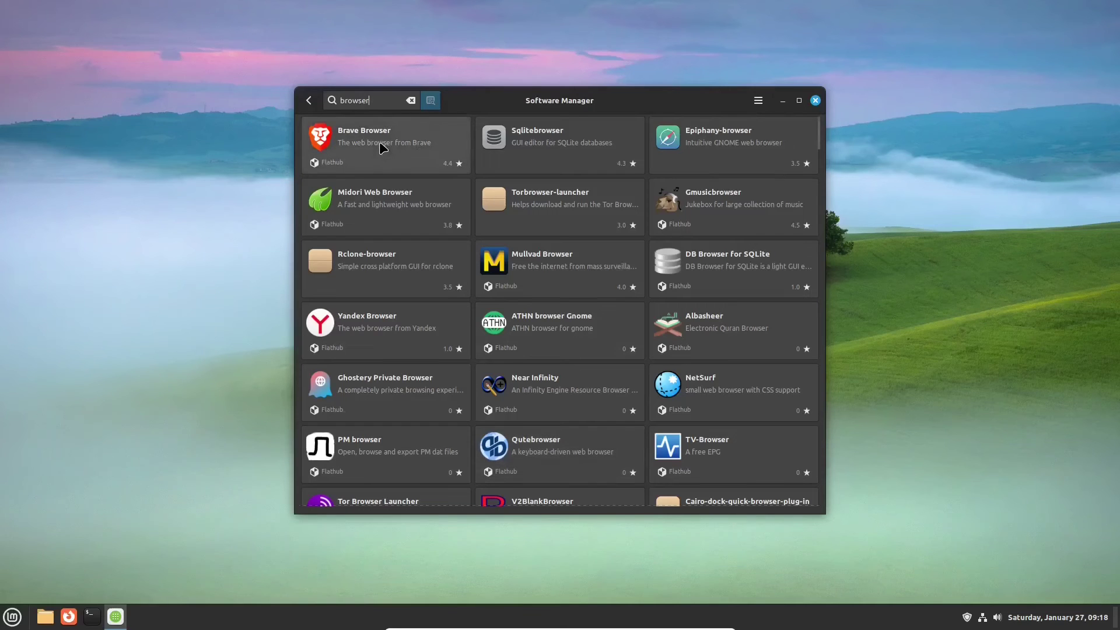
pyautogui.scroll(-10, 646, 229)
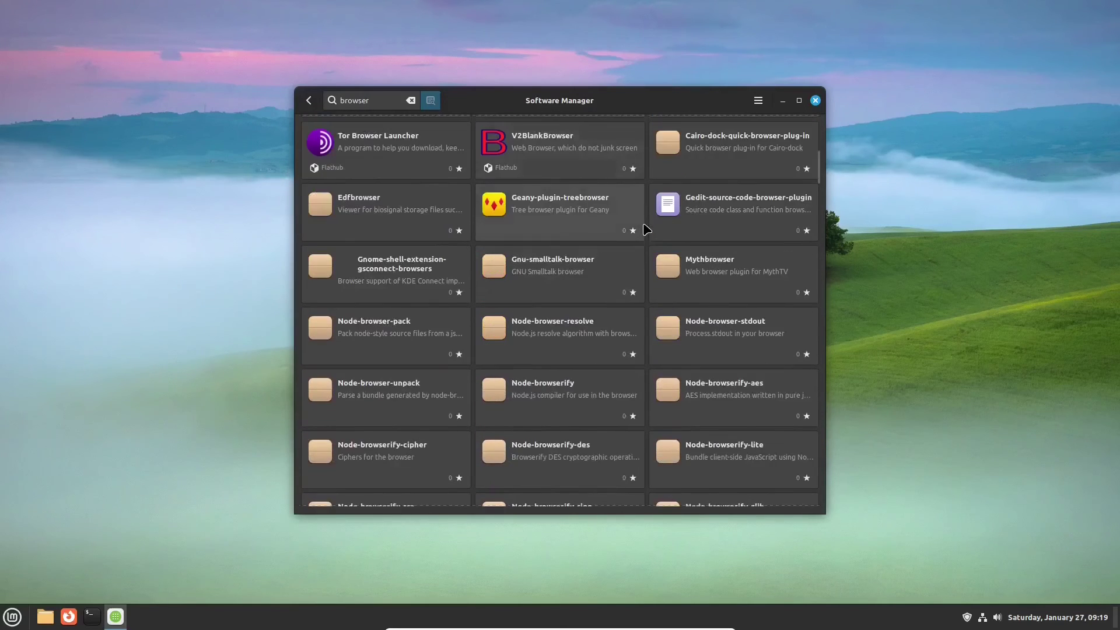
pyautogui.scroll(-20, 646, 229)
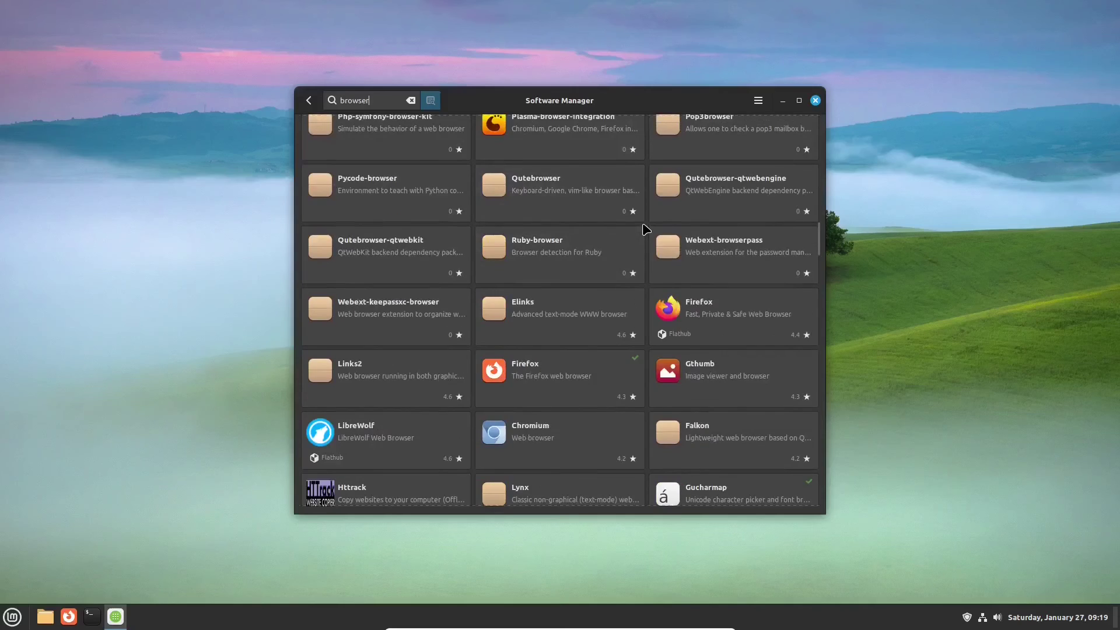
pyautogui.scroll(-5, 646, 229)
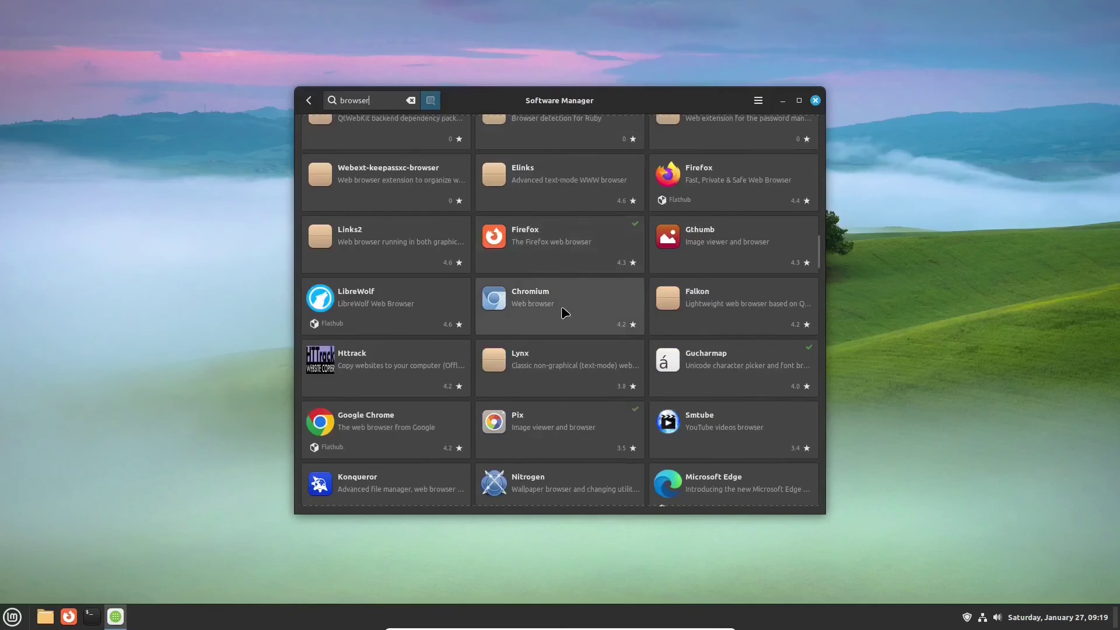
pyautogui.scroll(-1, 564, 313)
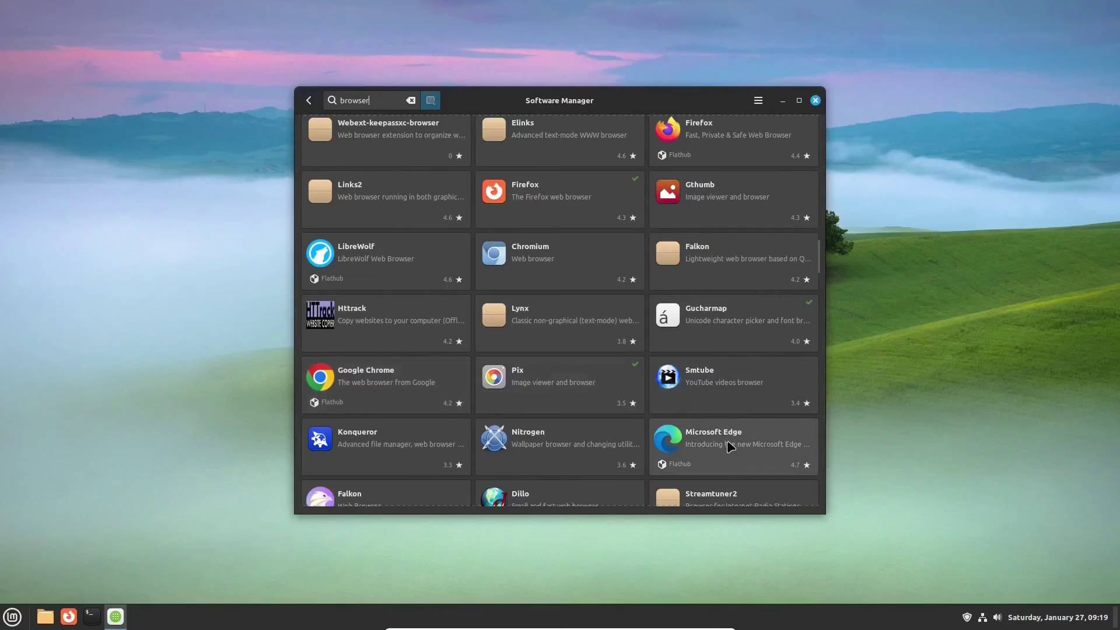
pyautogui.scroll(-1, 730, 446)
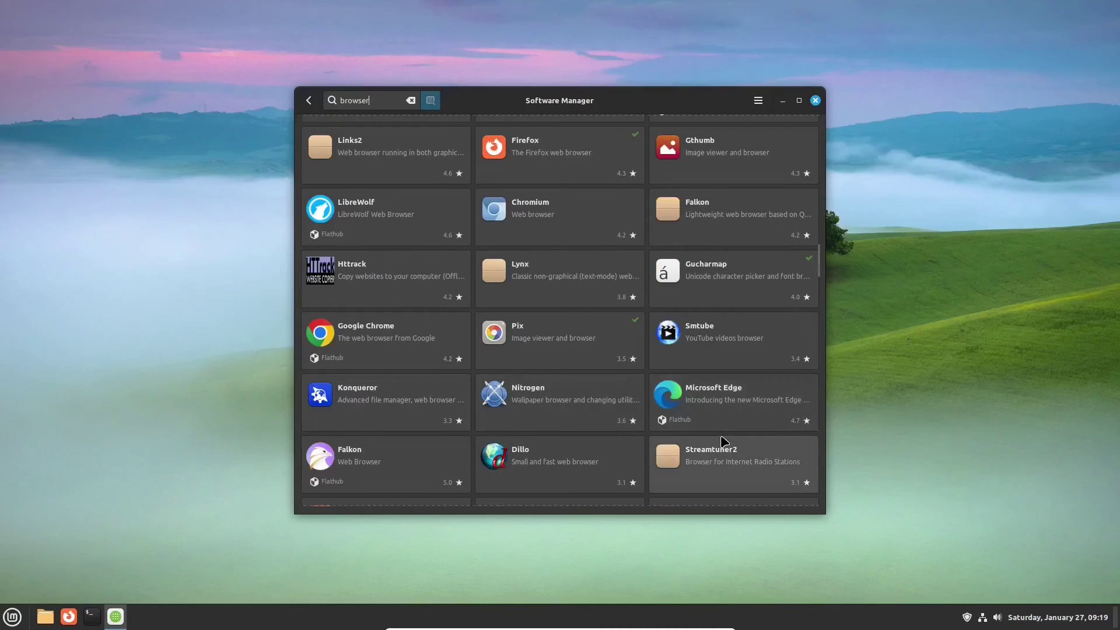
pyautogui.scroll(-5, 723, 442)
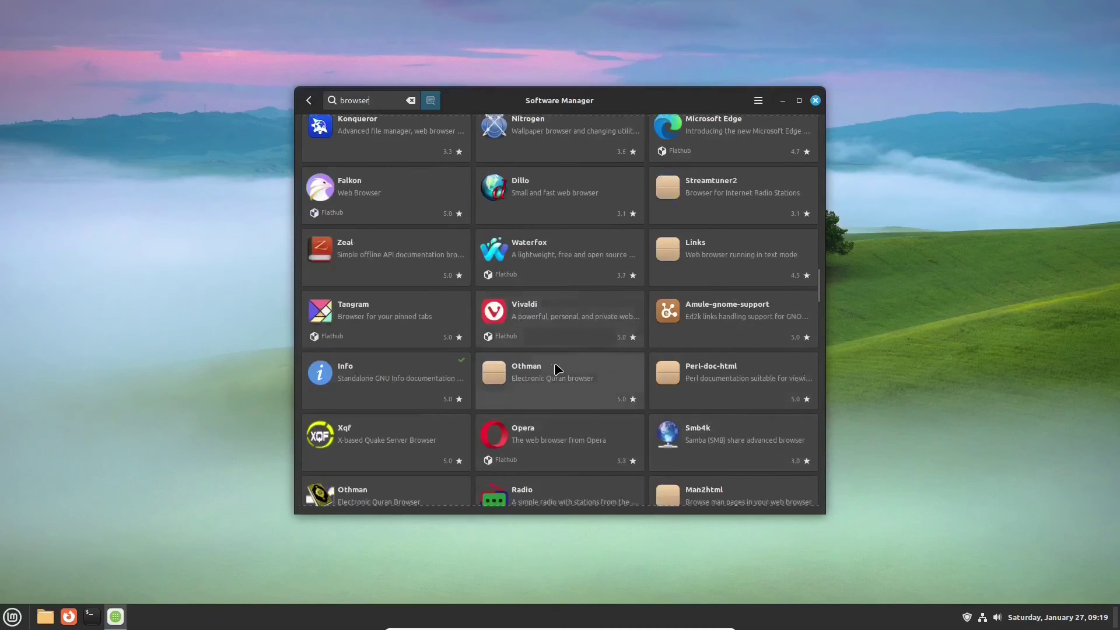
pyautogui.click(620, 330)
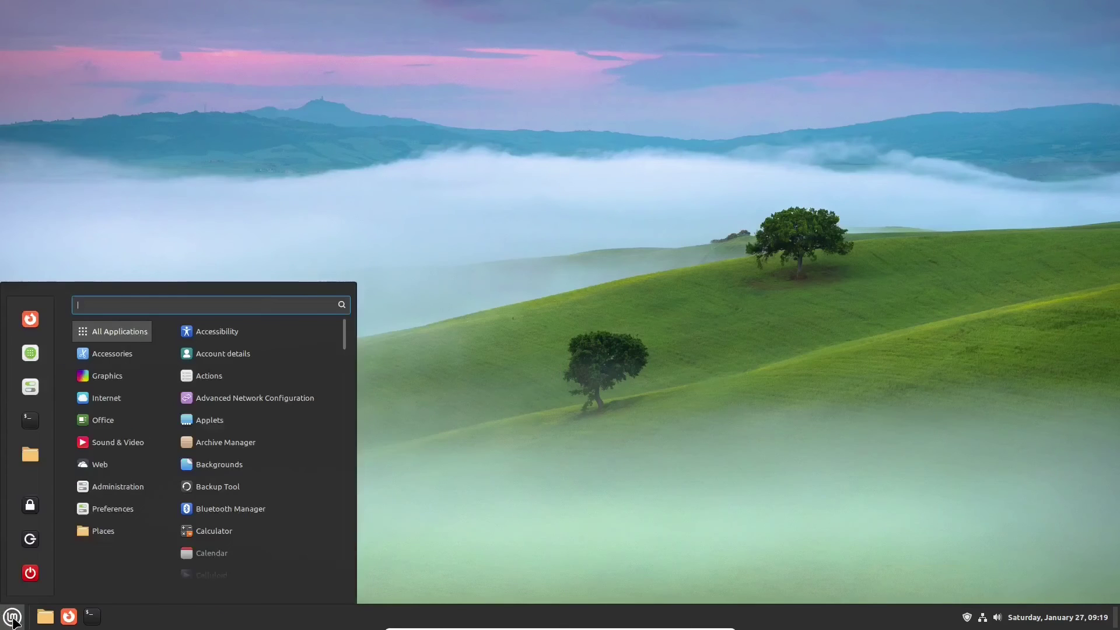
# Step: Install VLC from Software Manager as the System Package, accepting the additional packages and authorising
pyautogui.moveTo(115, 447)
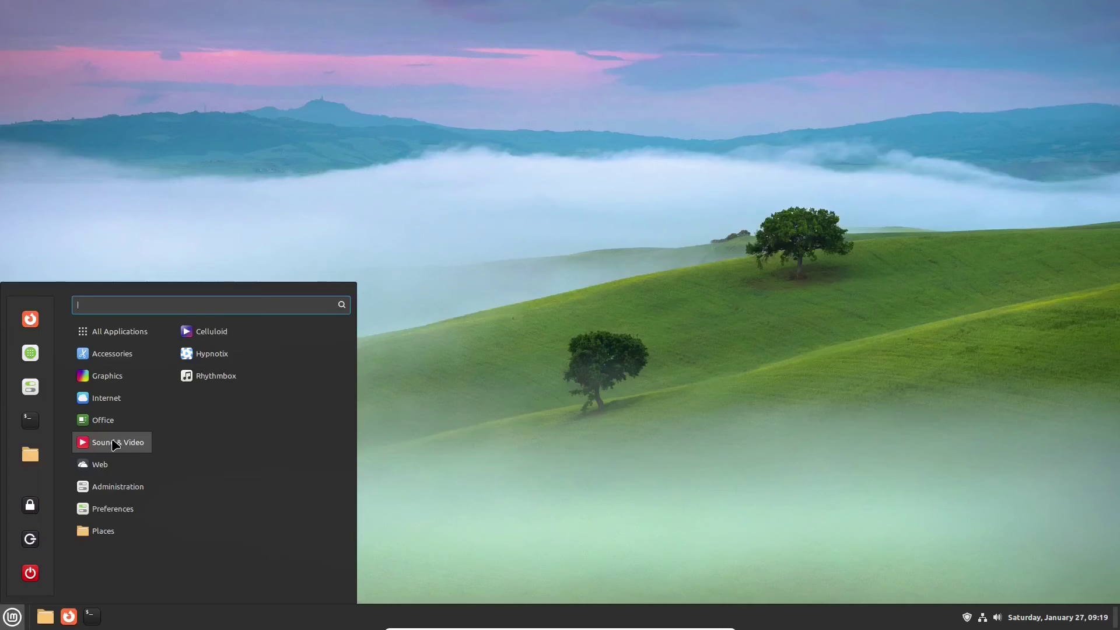
pyautogui.press('Escape')
pyautogui.click(12, 616)
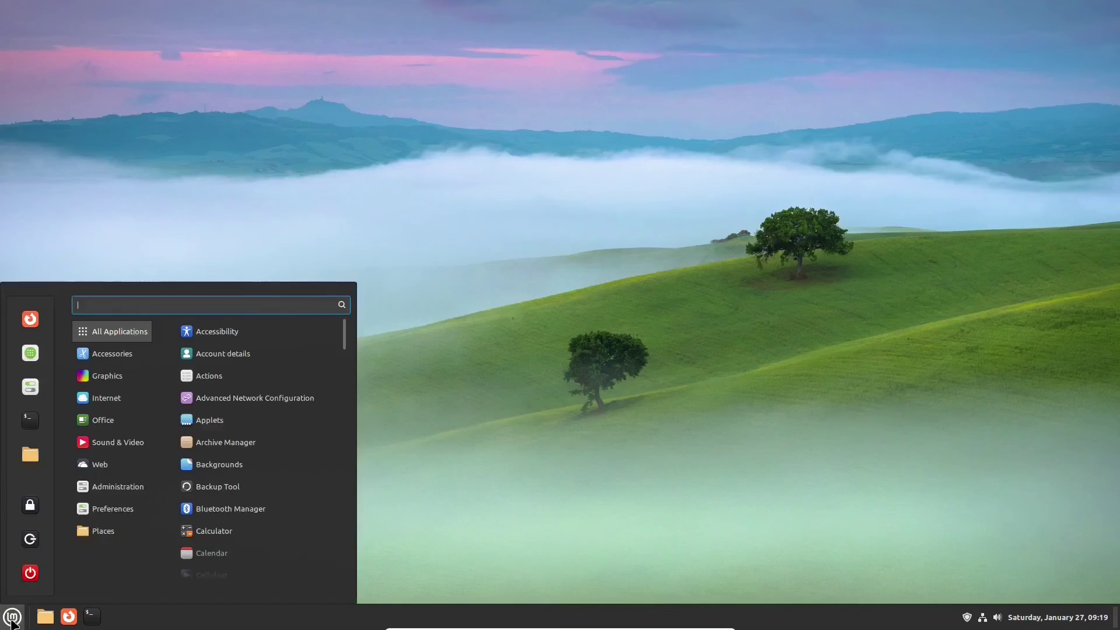
pyautogui.click(31, 353)
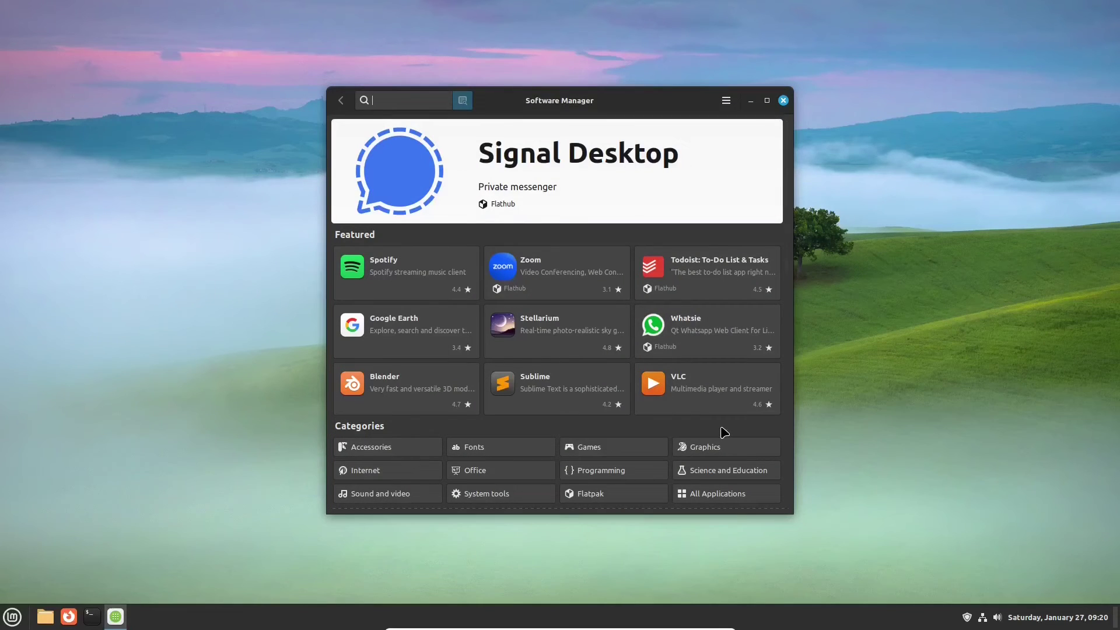
pyautogui.click(700, 389)
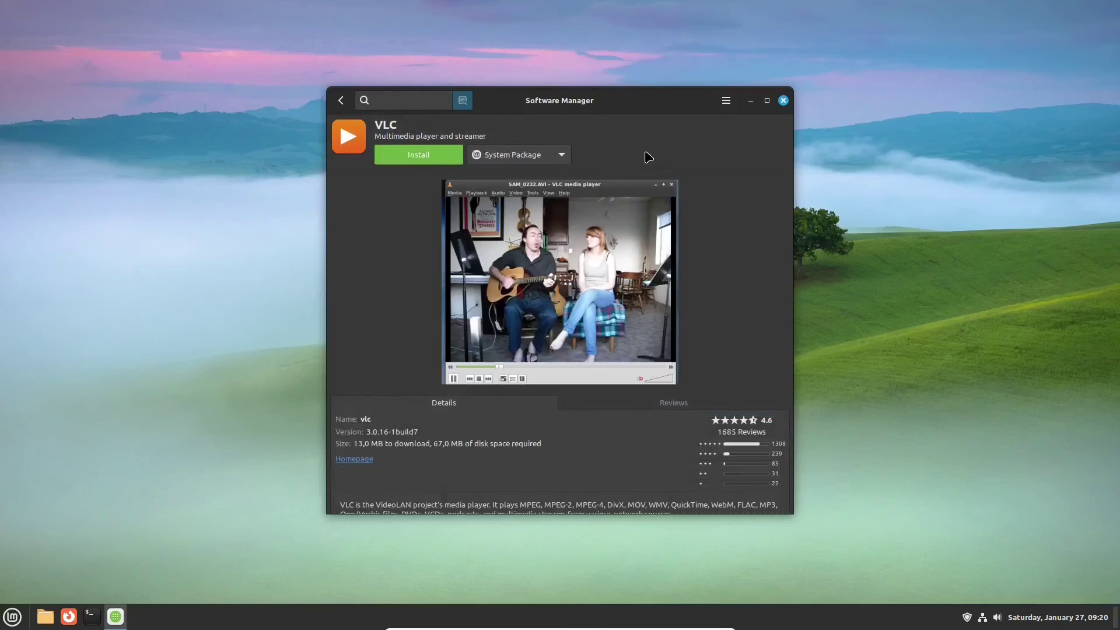
pyautogui.click(563, 154)
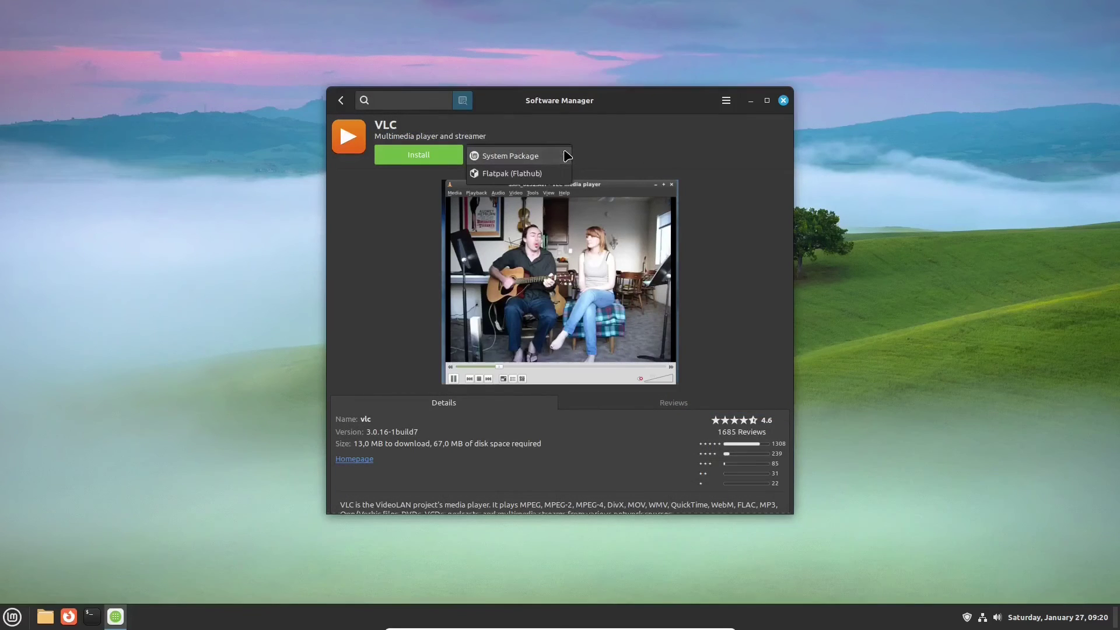
pyautogui.click(566, 155)
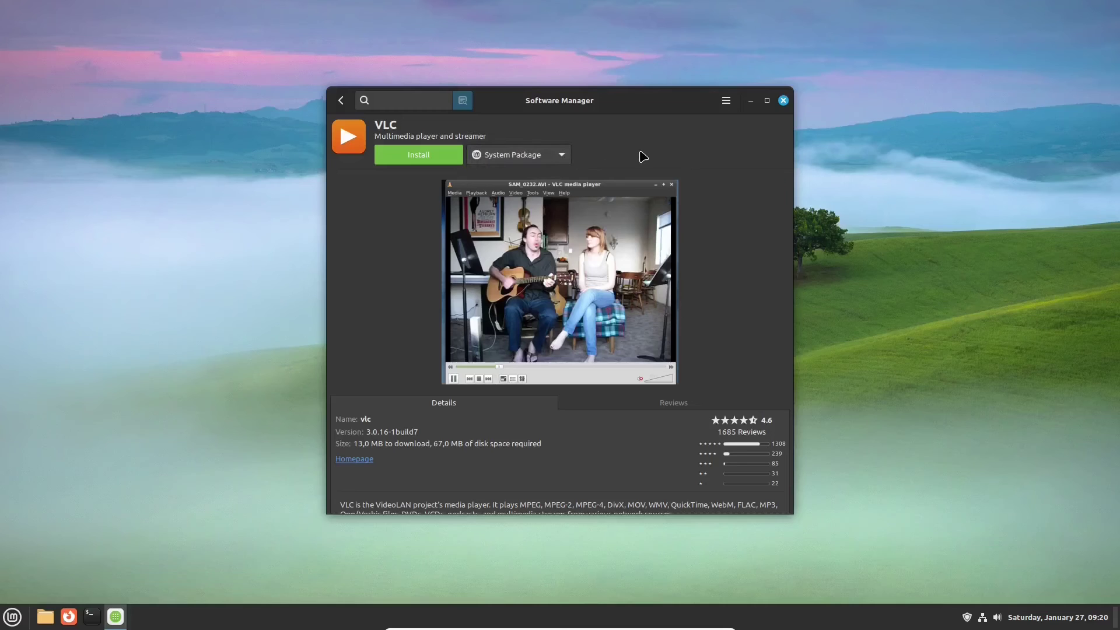
pyautogui.click(438, 155)
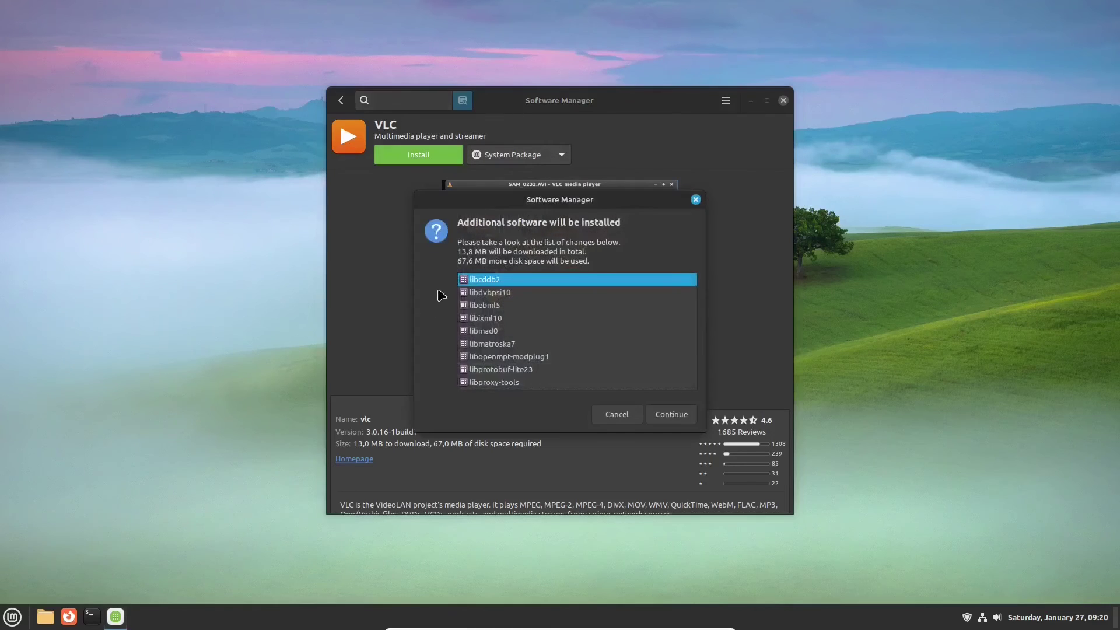
pyautogui.click(671, 415)
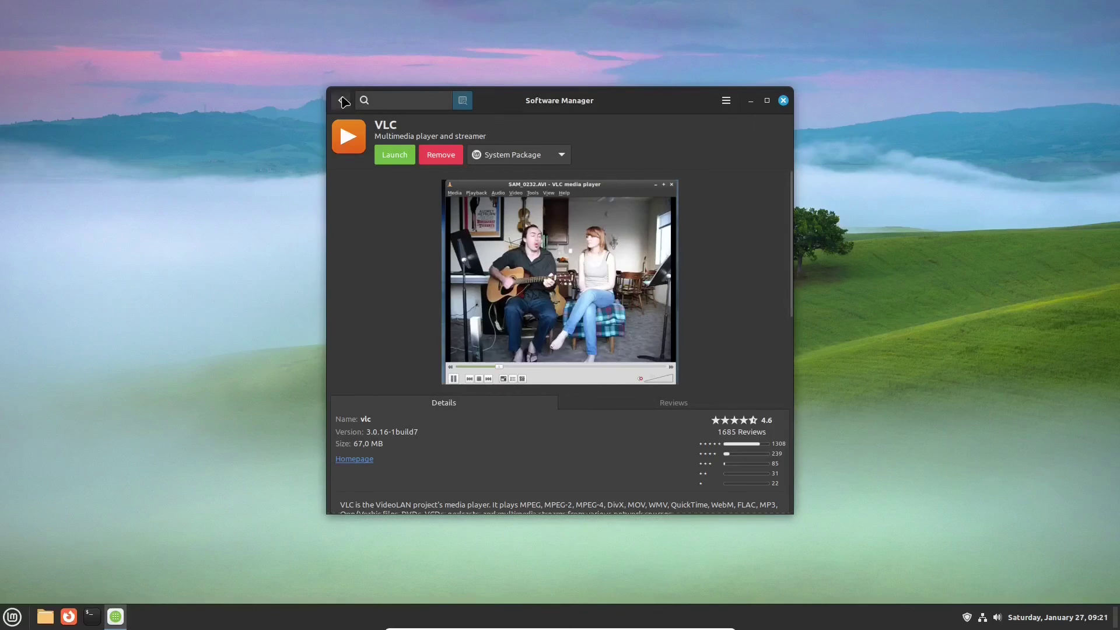
pyautogui.hotkey('alt', 'Left')
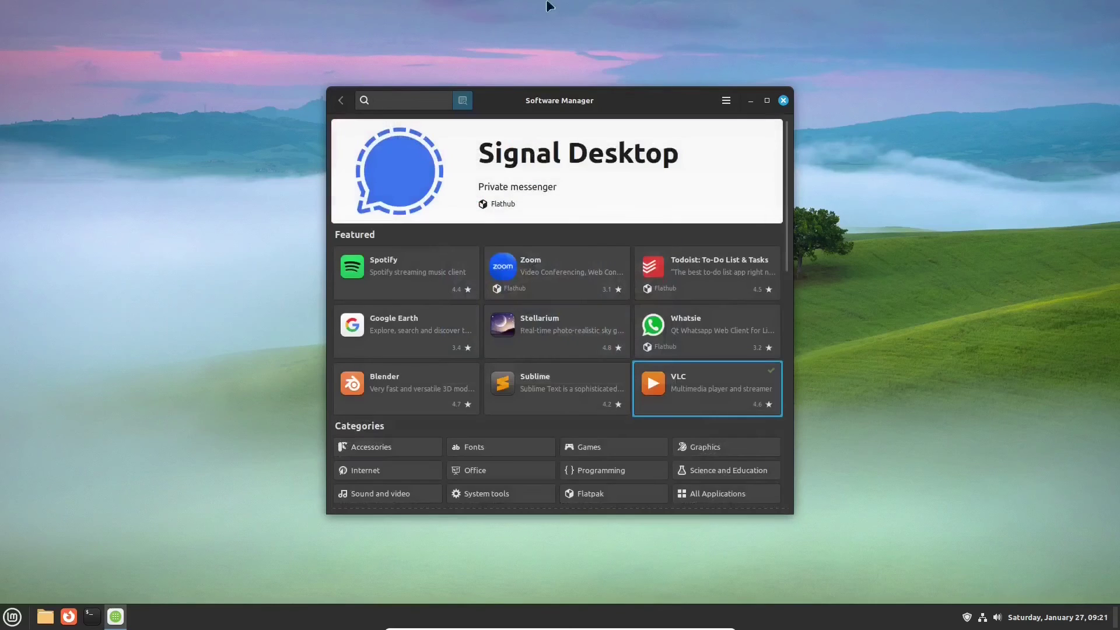
# Step: Start VLC media player from the Sound & Video menu and dismiss its privacy notice
pyautogui.click(783, 101)
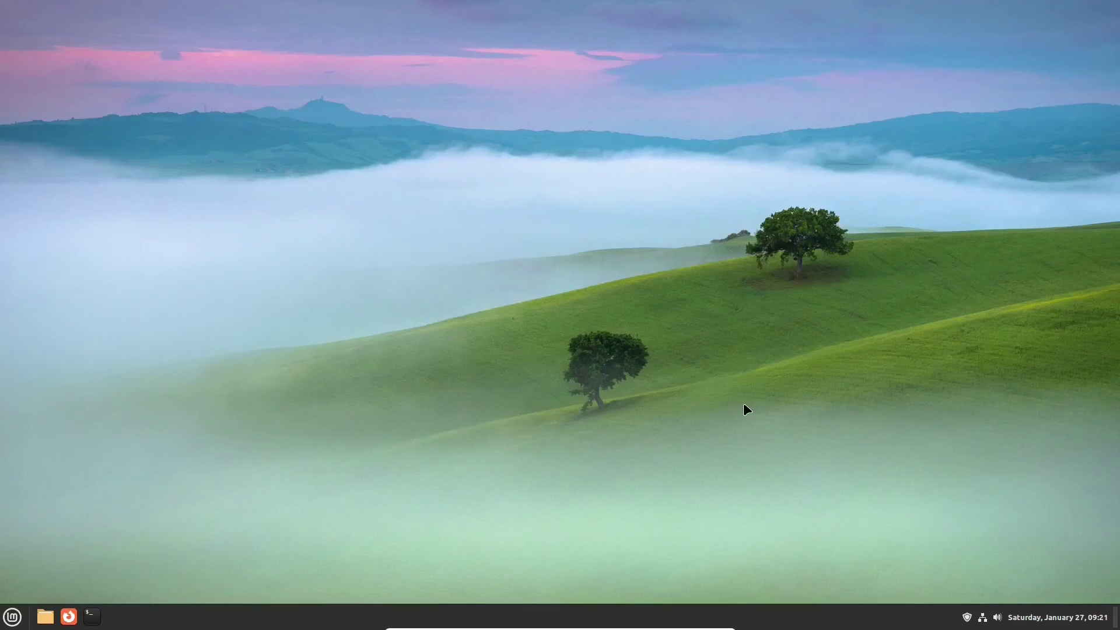
pyautogui.click(13, 616)
pyautogui.moveTo(133, 449)
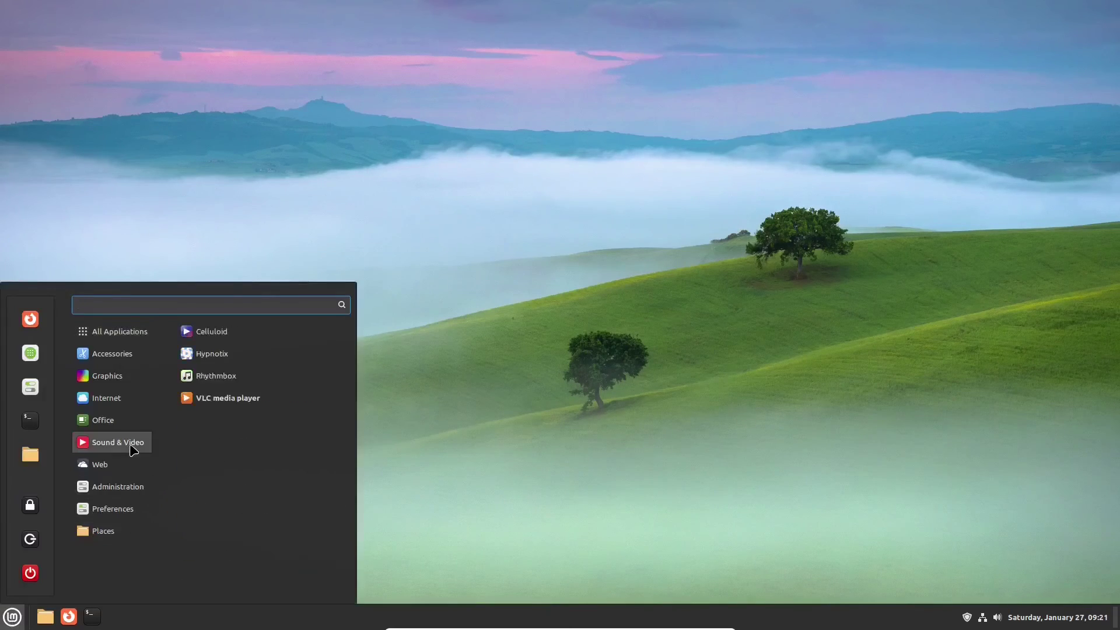
pyautogui.click(225, 395)
pyautogui.click(652, 410)
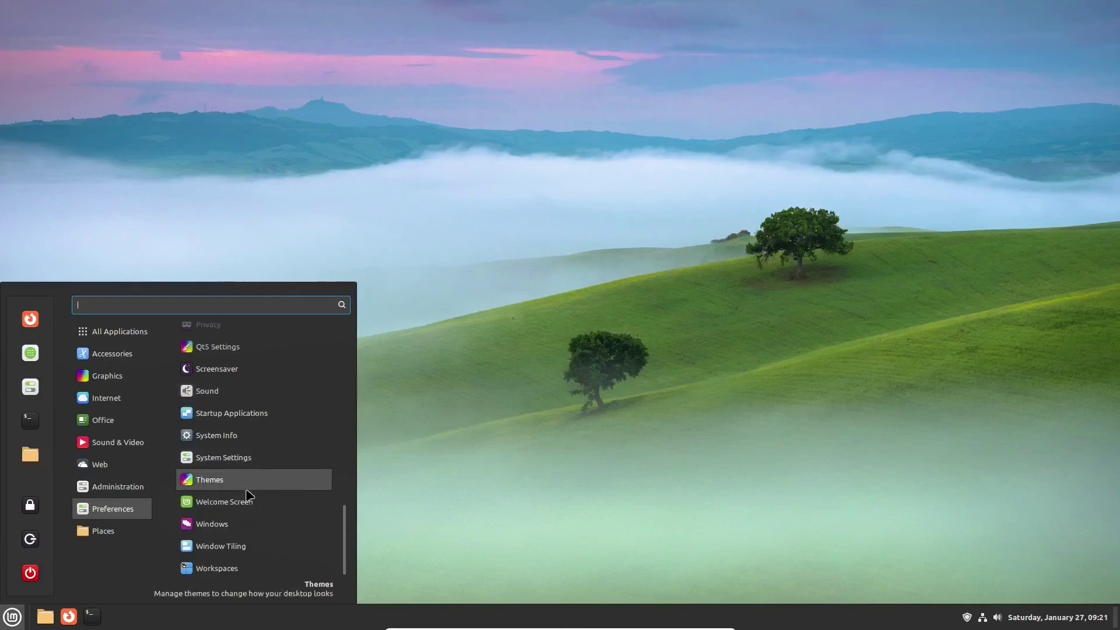
# Step: Open the Welcome screen's First Steps, try Desktop Colors, and check Driver Manager for needed drivers
pyautogui.click(247, 502)
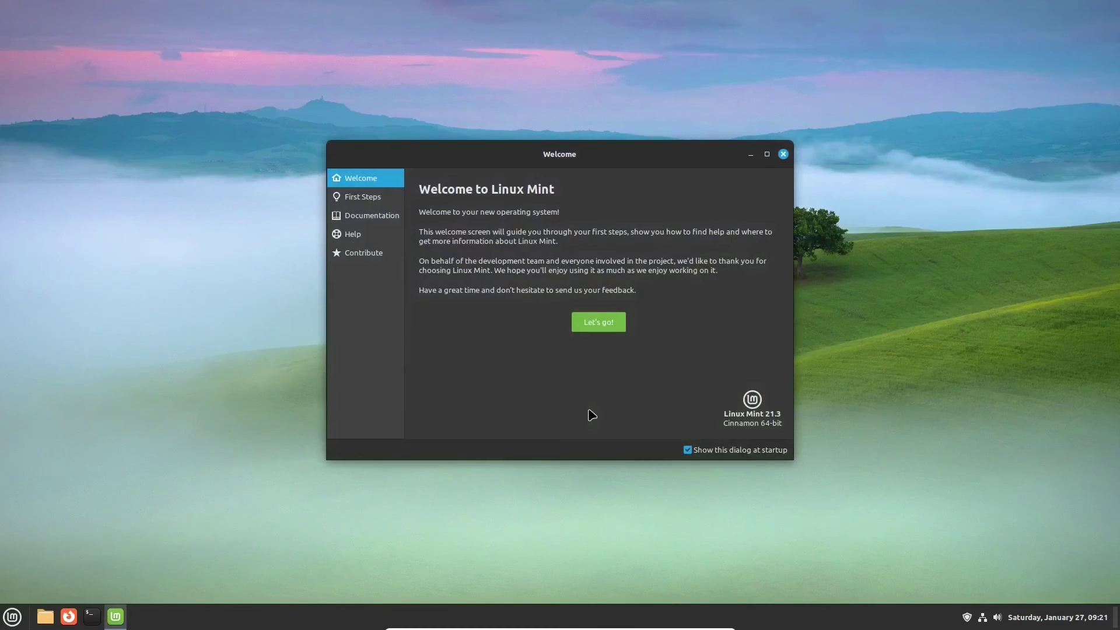
pyautogui.click(598, 322)
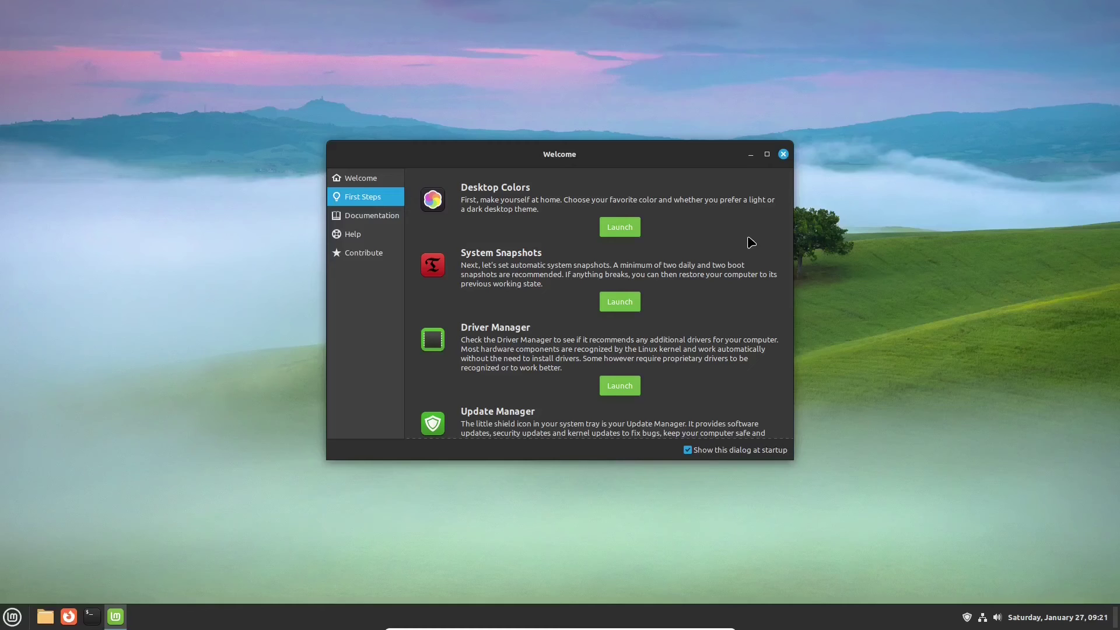
pyautogui.click(614, 227)
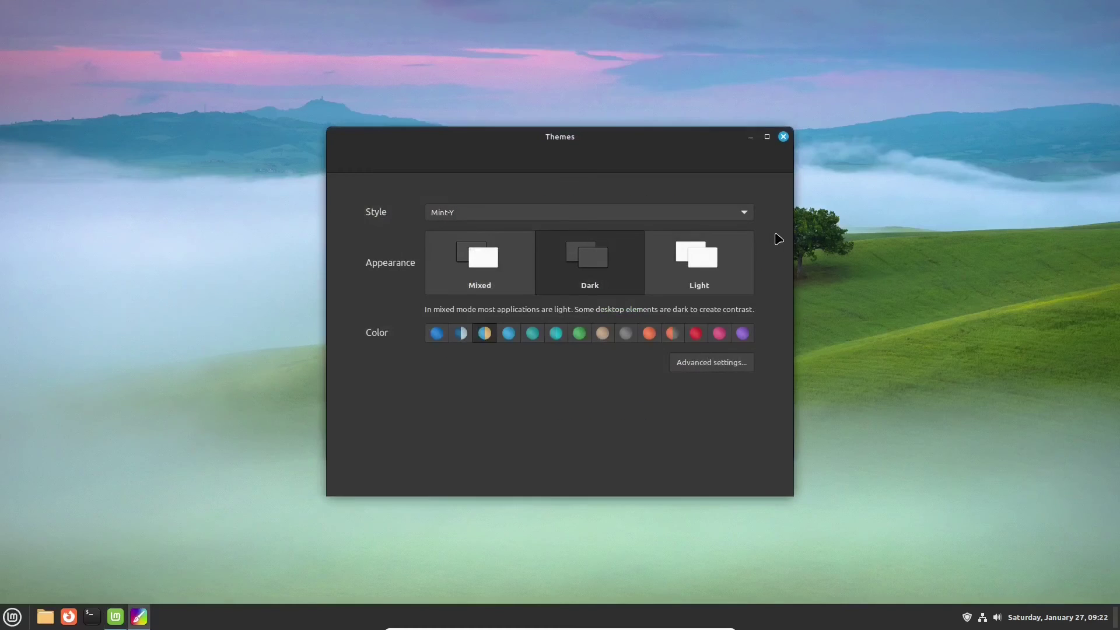
pyautogui.click(783, 137)
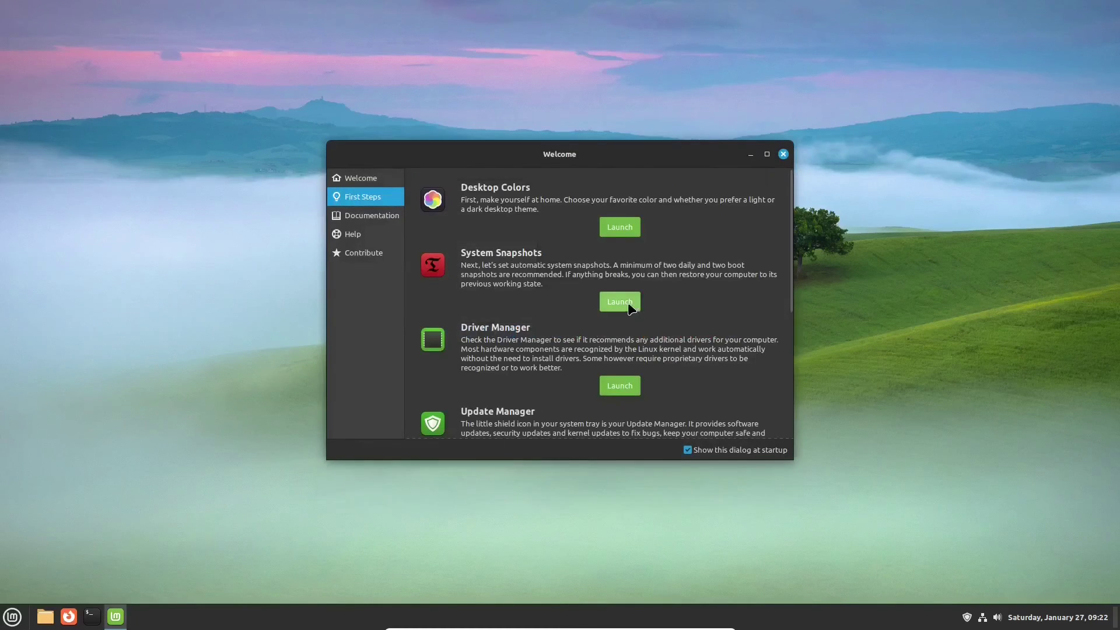
pyautogui.click(626, 390)
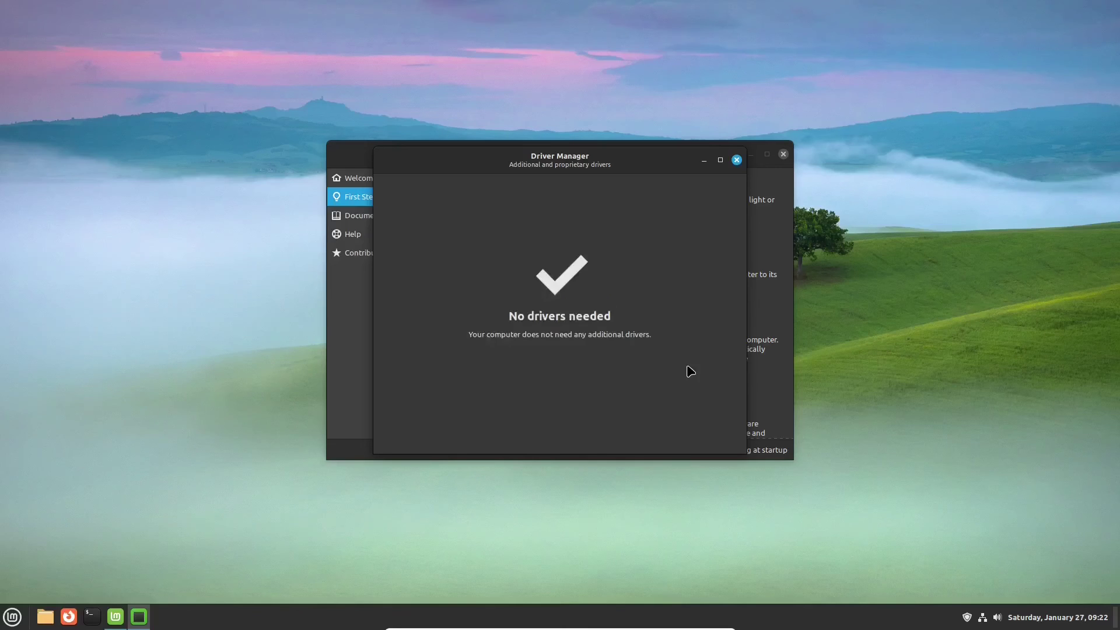
pyautogui.hotkey('alt', 'F4')
# Step: In Update Manager's Automation preferences, enable 'Update Flatpaks automatically' and 'Remove obsolete kernels and dependencies', authenticating
pyautogui.click(628, 287)
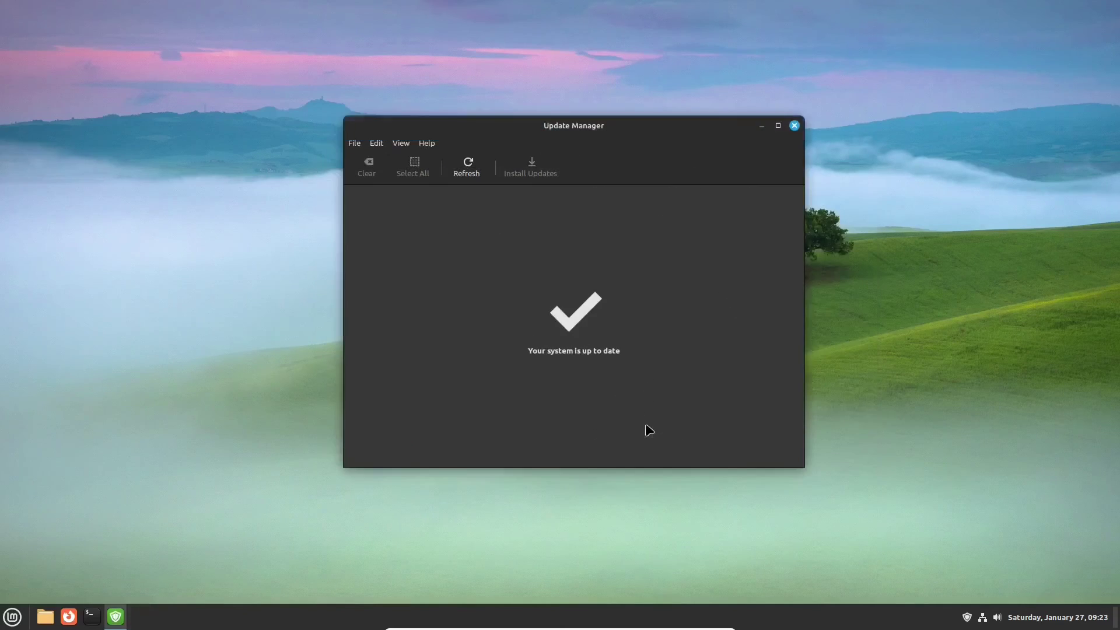
pyautogui.click(376, 144)
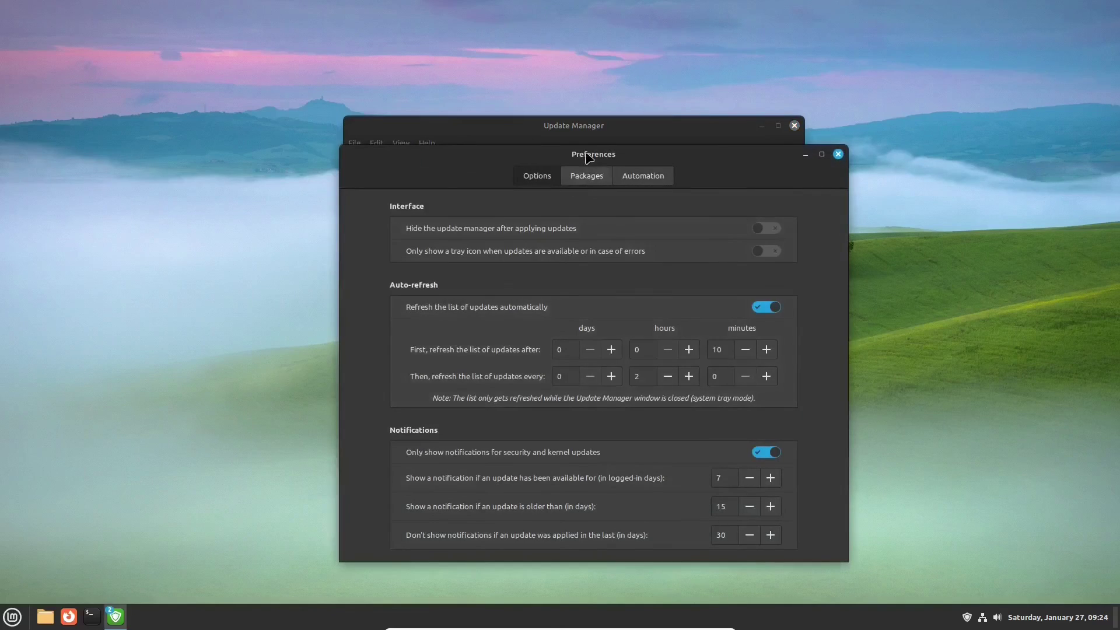
pyautogui.moveTo(615, 154); pyautogui.dragTo(556, 84)
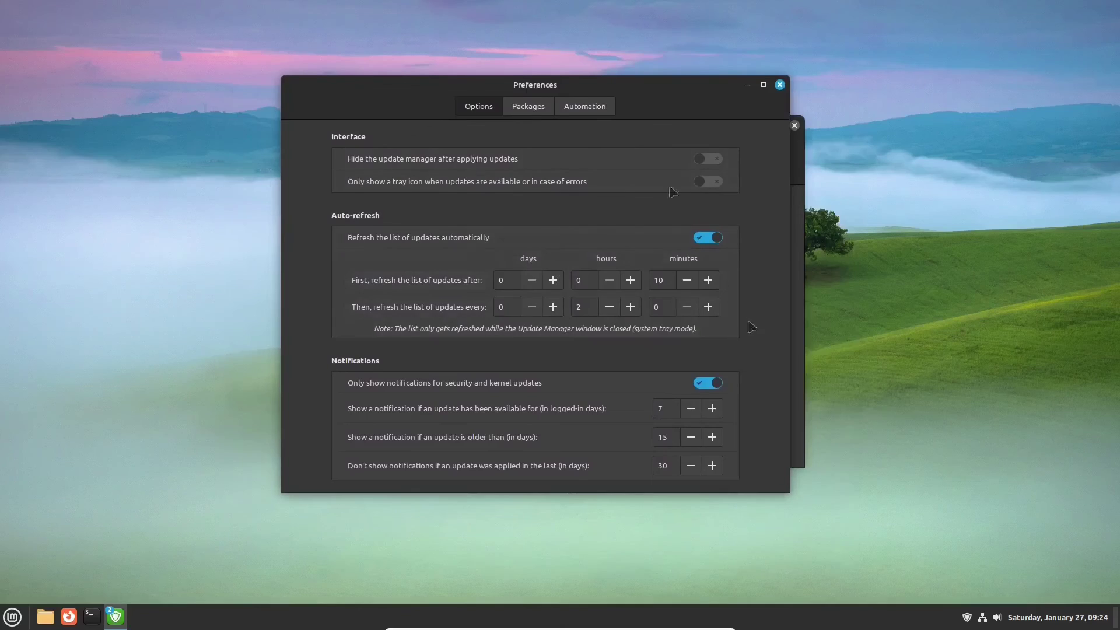
pyautogui.hotkey('ctrl', 'pagedown')
pyautogui.hotkey('ctrl', 'pagedown')
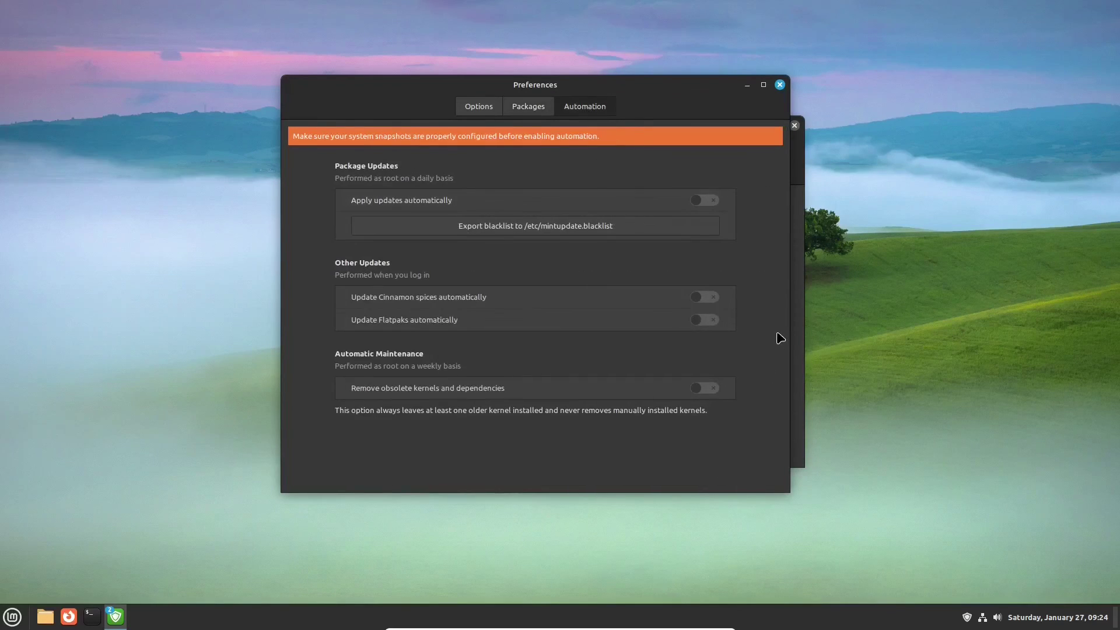
pyautogui.click(712, 319)
pyautogui.click(711, 388)
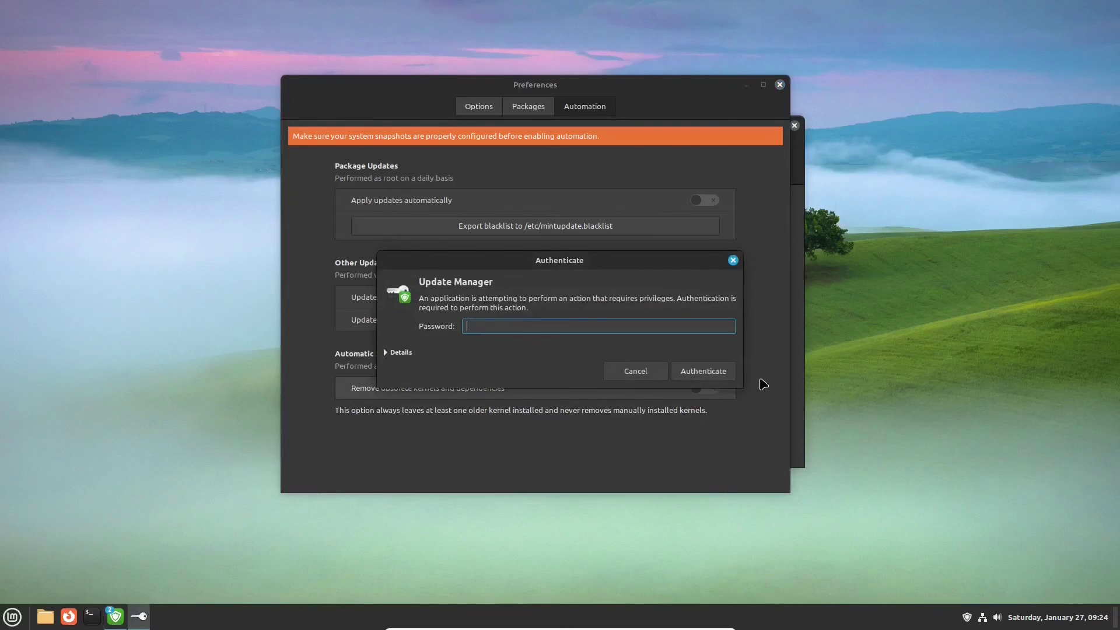
pyautogui.write('••••')
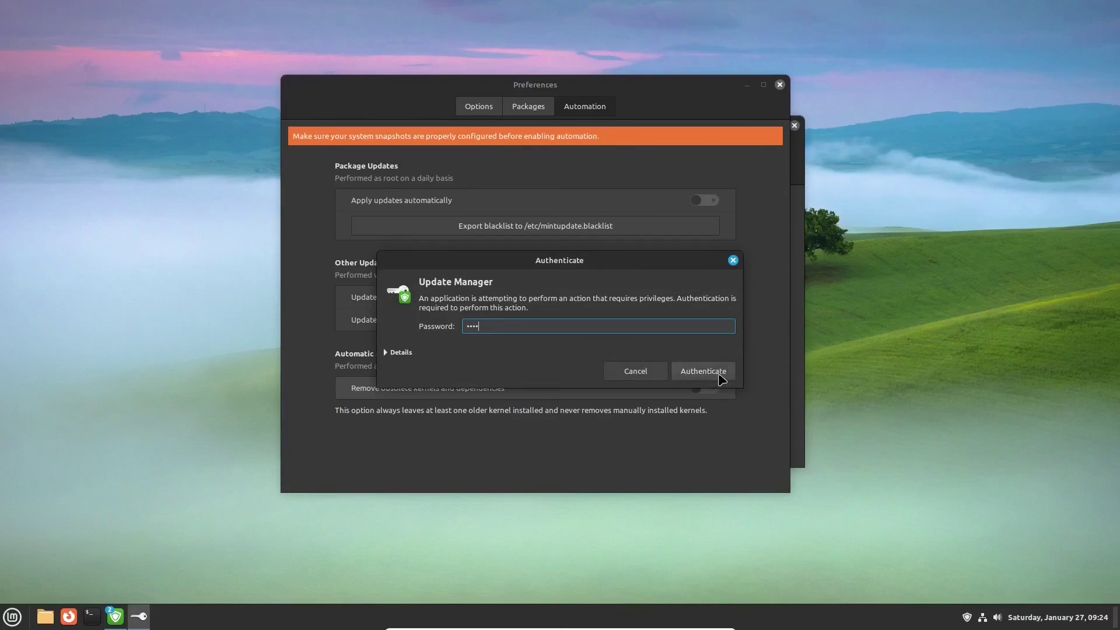
pyautogui.click(720, 375)
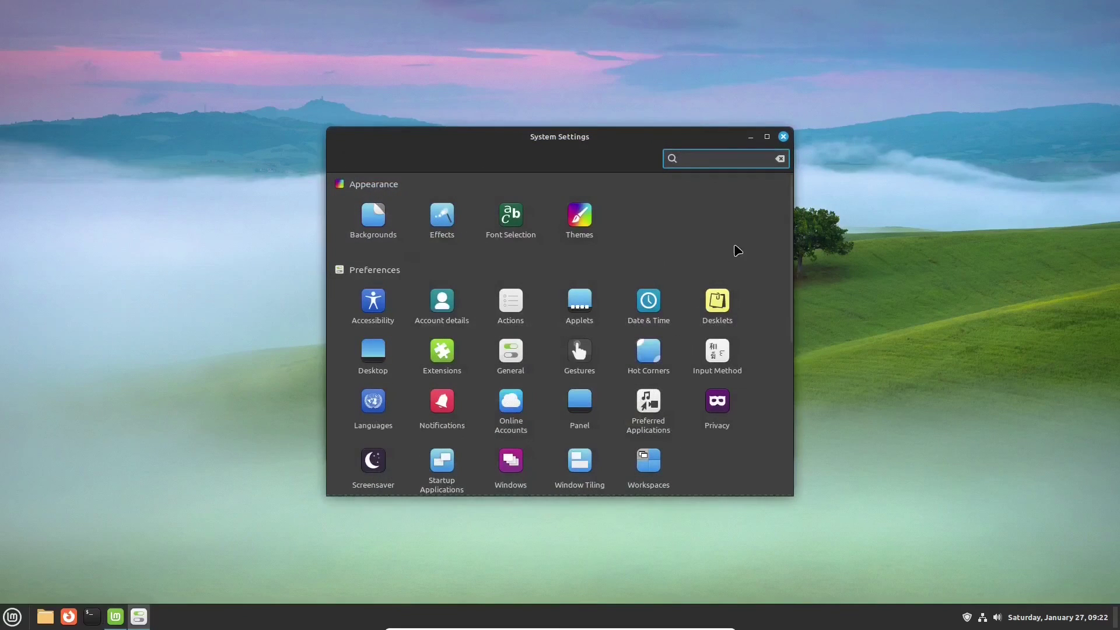
# Step: Search System Settings for 'power' and review the Power Management options, then close settings
pyautogui.scroll(-3, 740, 239)
pyautogui.scroll(-3, 739, 251)
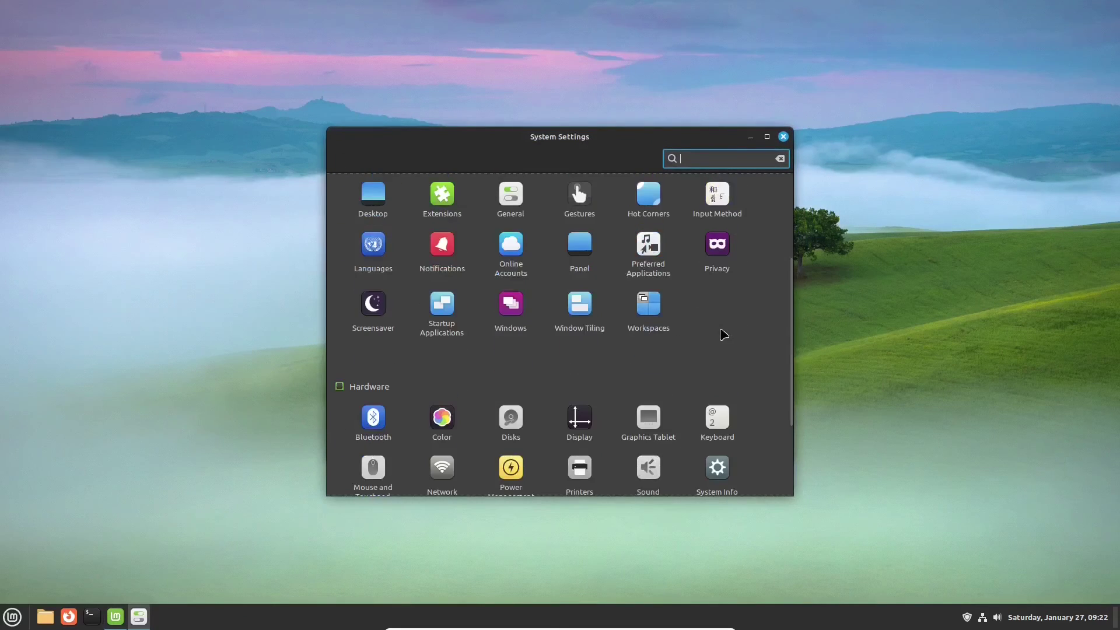
pyautogui.scroll(-3, 722, 332)
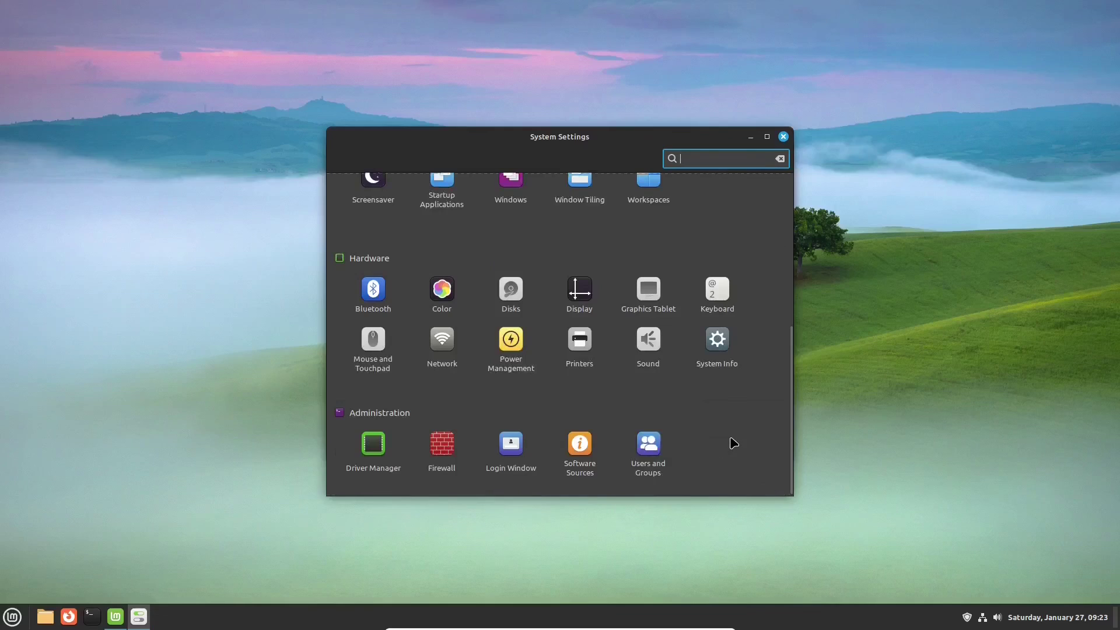
pyautogui.scroll(10, 733, 442)
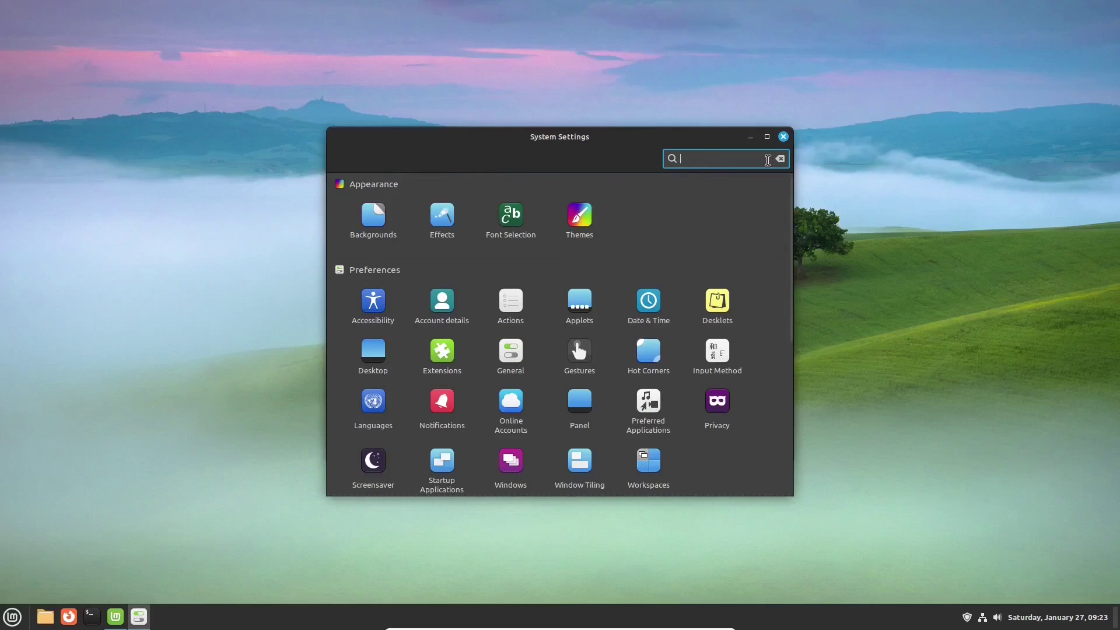
pyautogui.write('power')
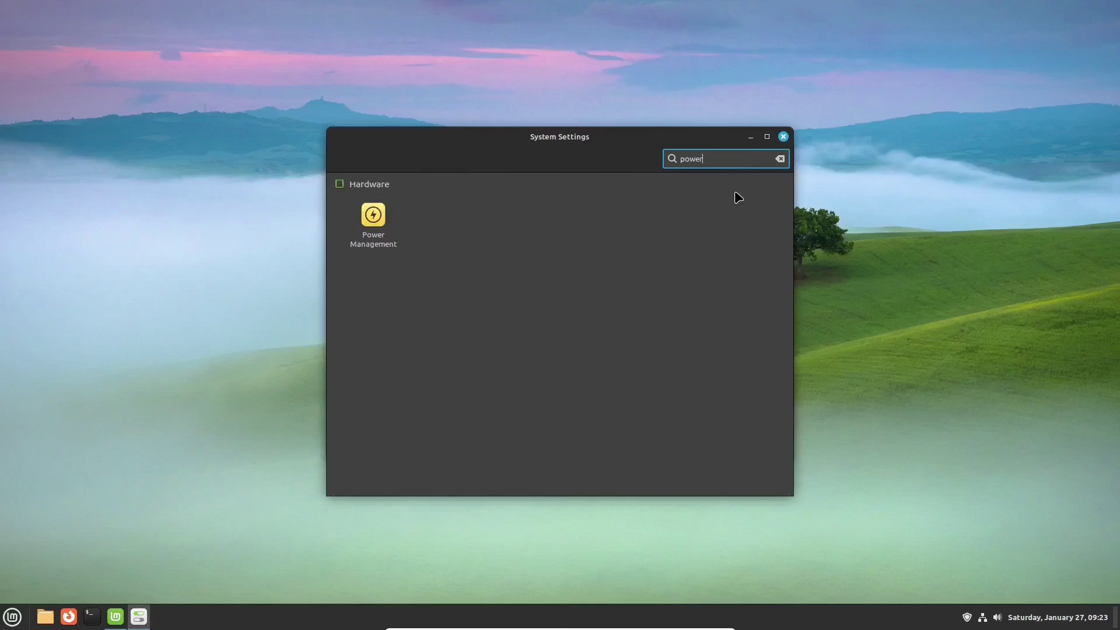
pyautogui.click(373, 217)
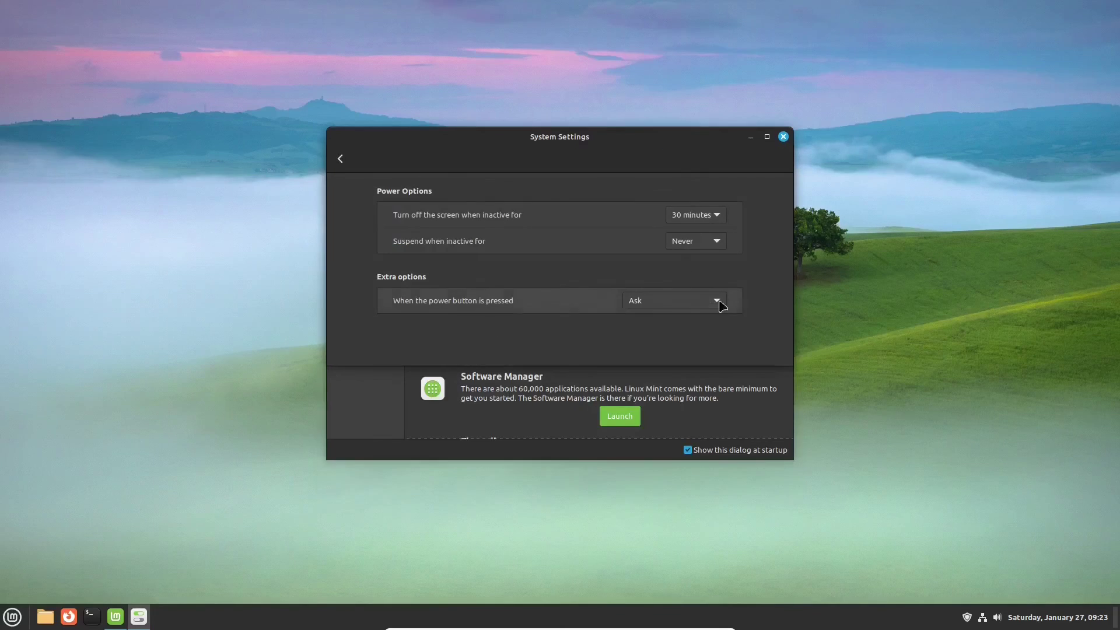
pyautogui.hotkey('alt', 'F4')
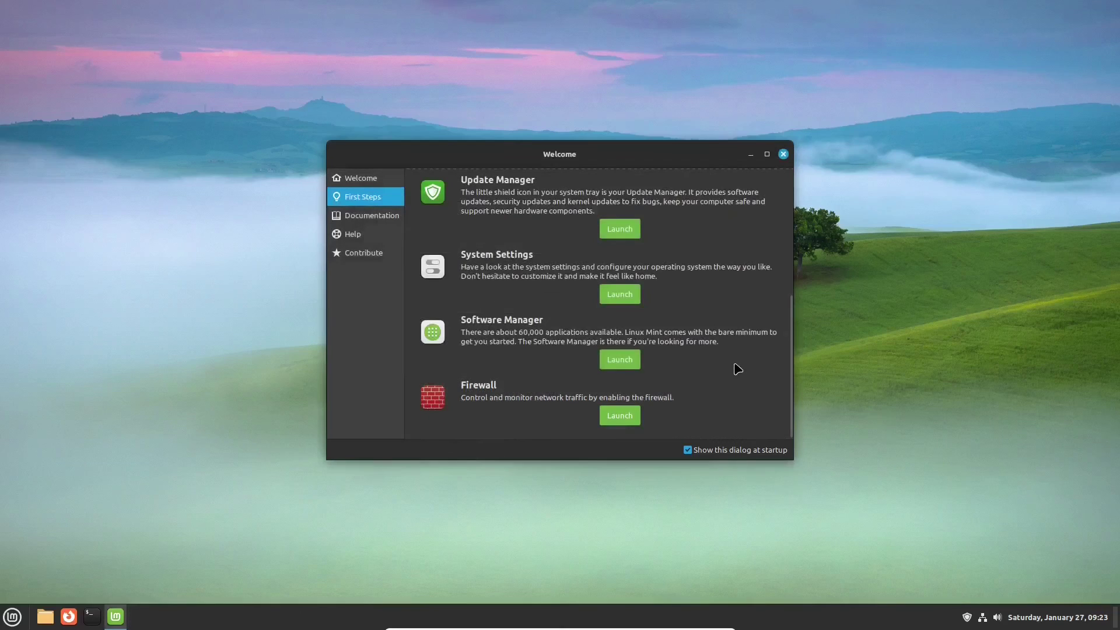
# Step: Go to the Contribute page of the Welcome screen
pyautogui.scroll(4, 737, 369)
pyautogui.scroll(1, 738, 371)
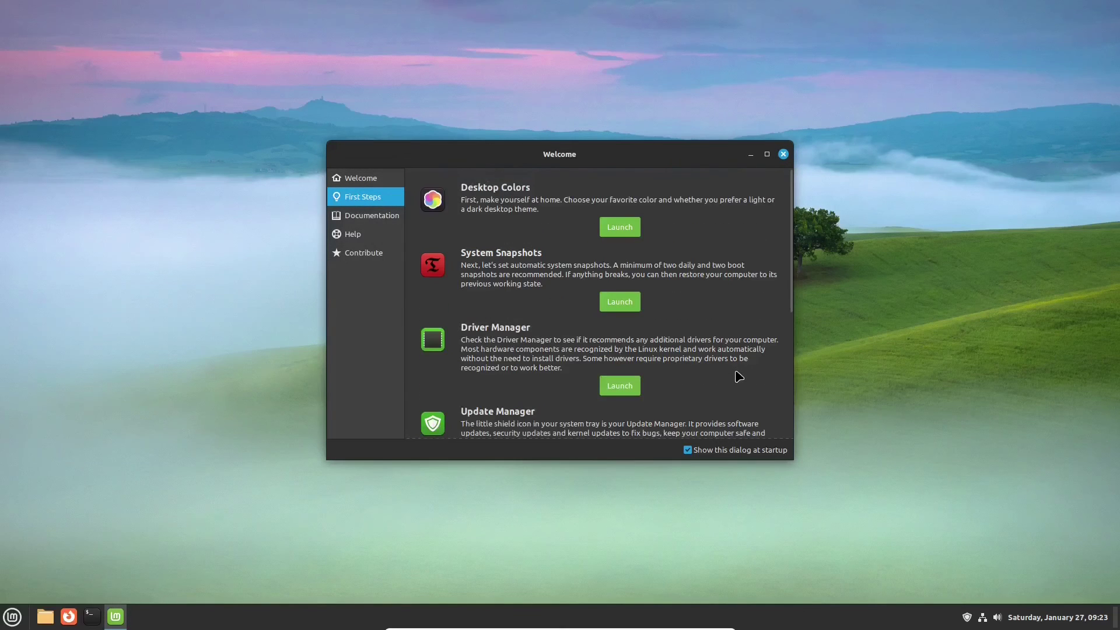
pyautogui.click(366, 253)
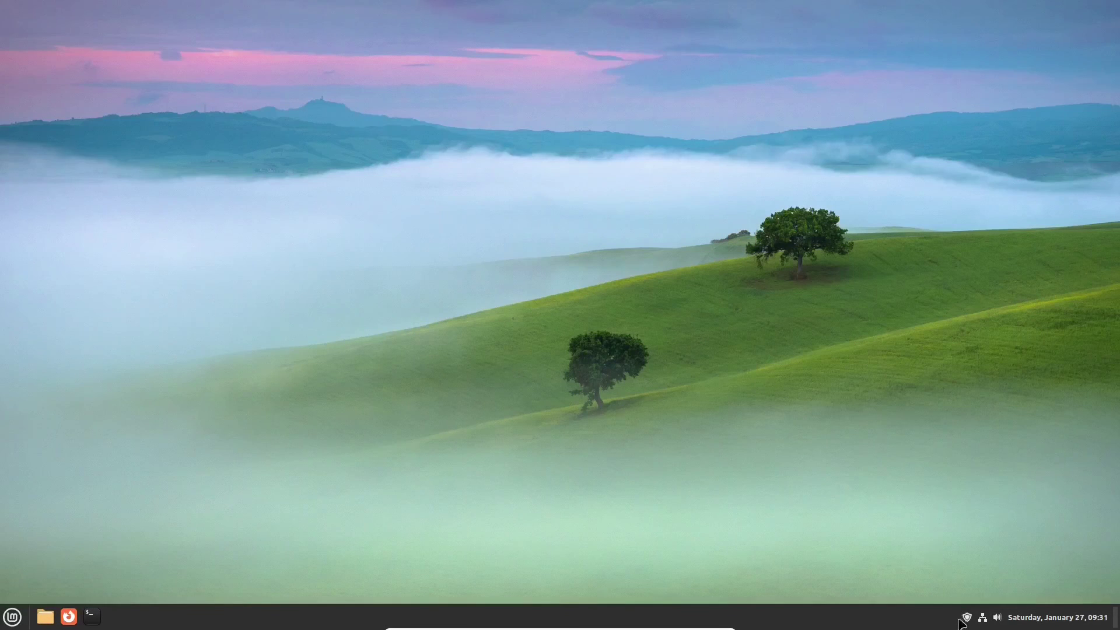
pyautogui.click(966, 617)
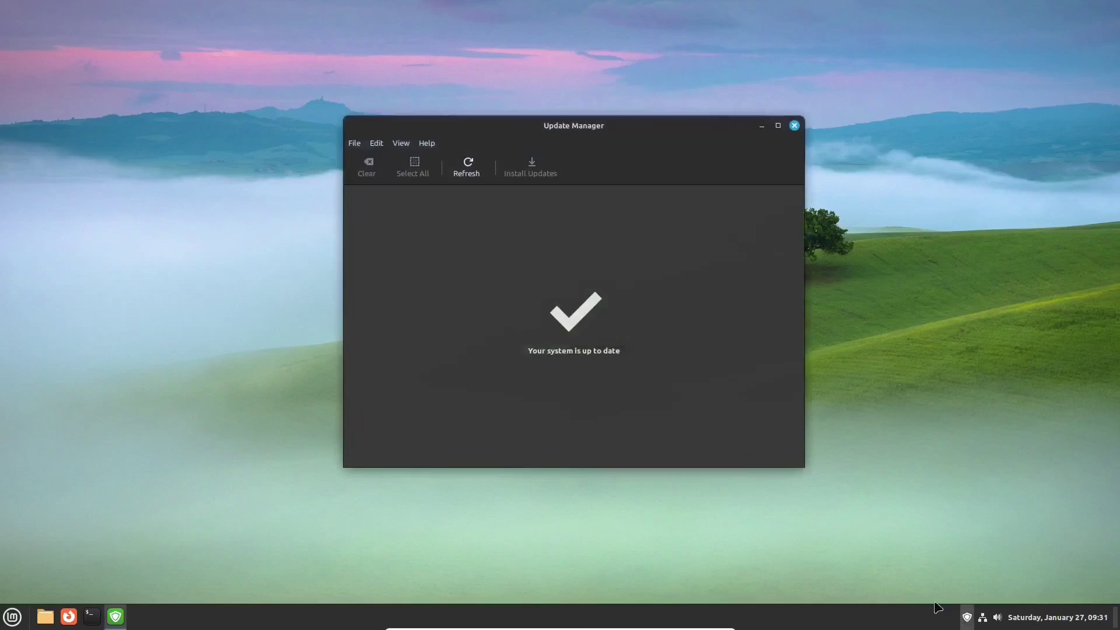
pyautogui.click(403, 144)
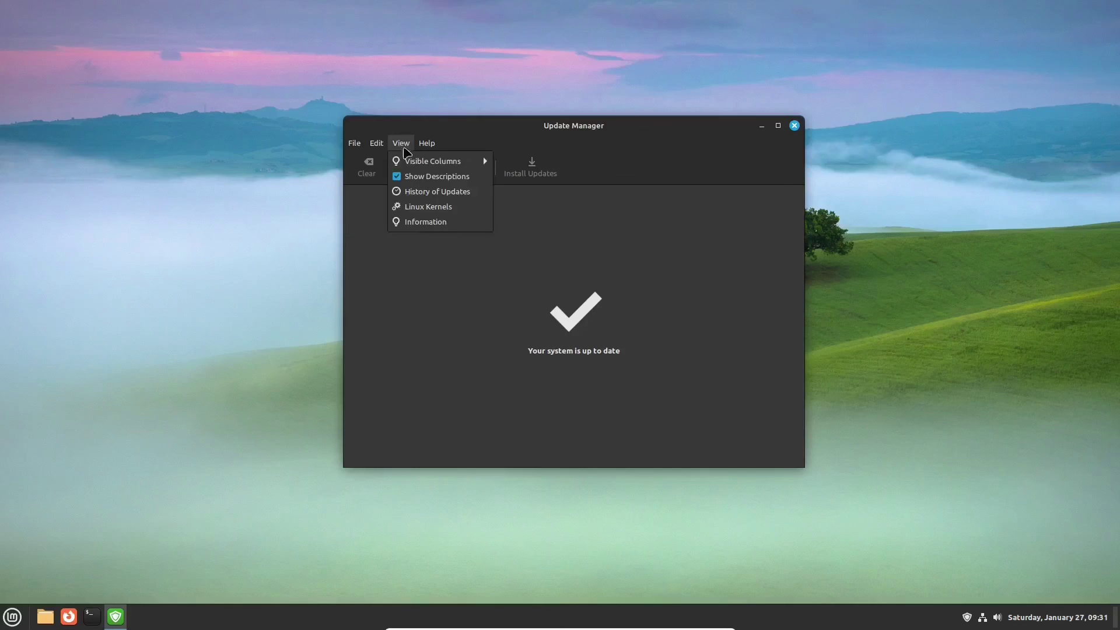
pyautogui.click(410, 214)
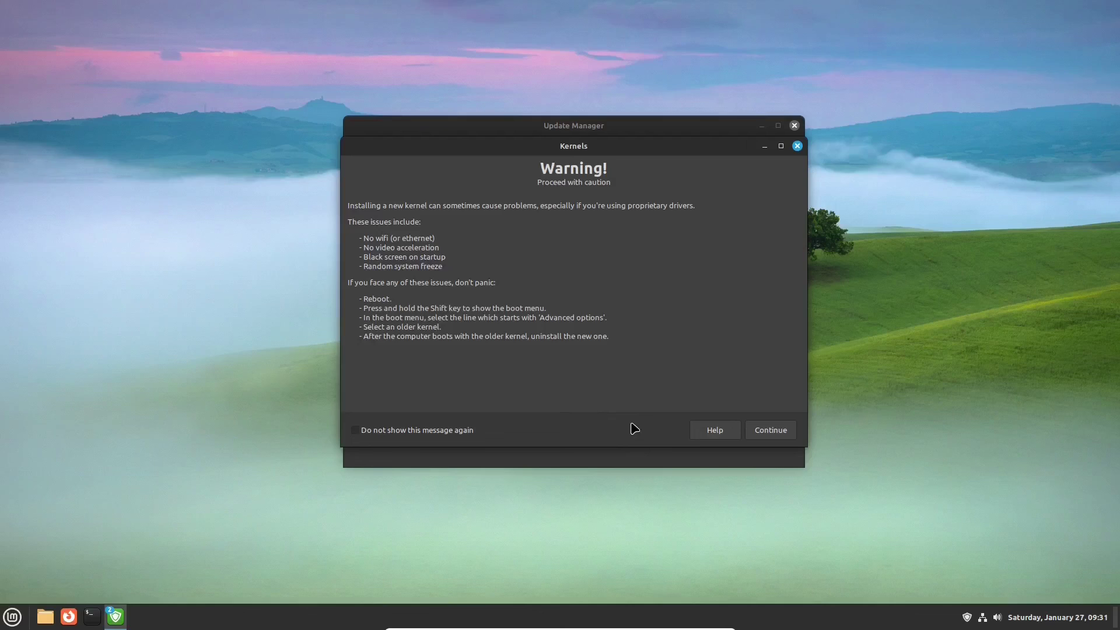
pyautogui.click(760, 430)
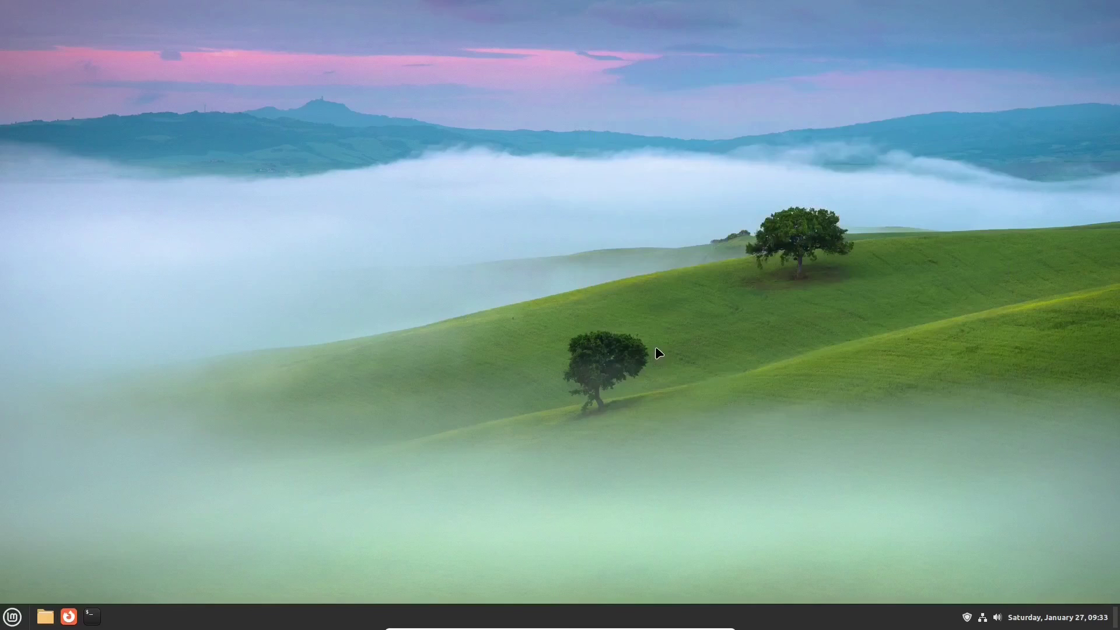
# Step: In Desktop Settings, hide Mounted Drives and show the Home and Trash icons
pyautogui.rightClick(226, 112)
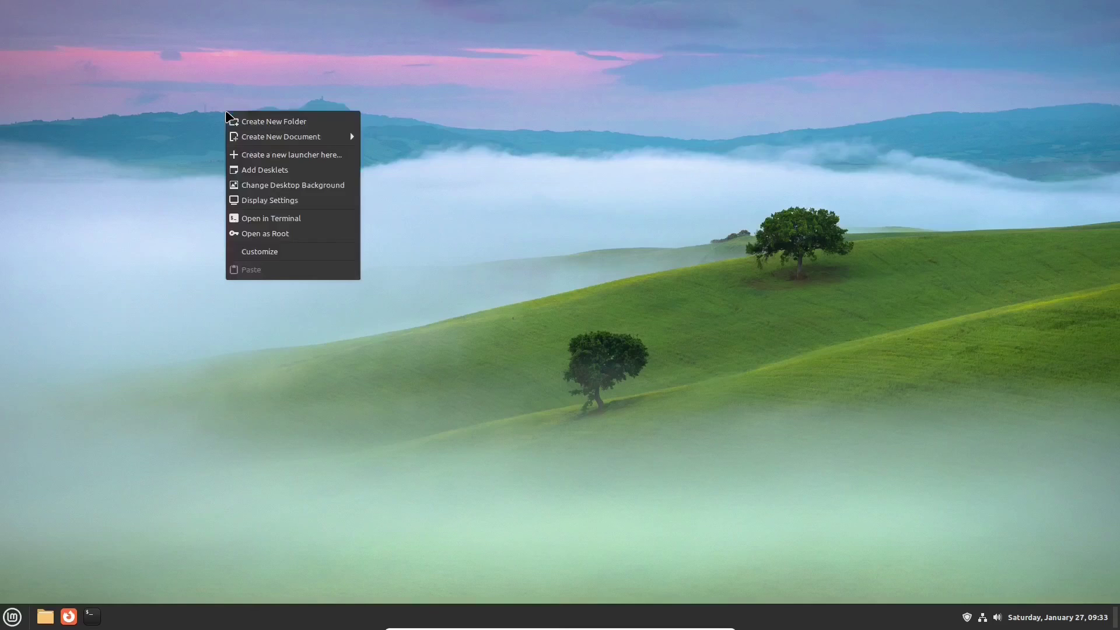
pyautogui.click(260, 251)
pyautogui.moveTo(505, 121); pyautogui.dragTo(559, 164)
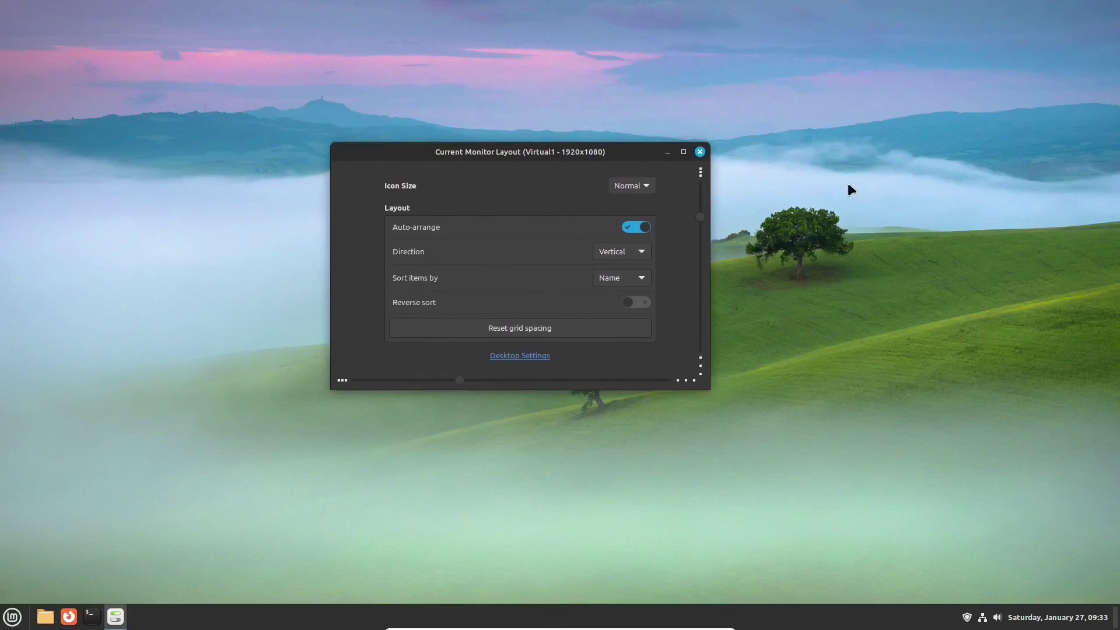
pyautogui.click(533, 355)
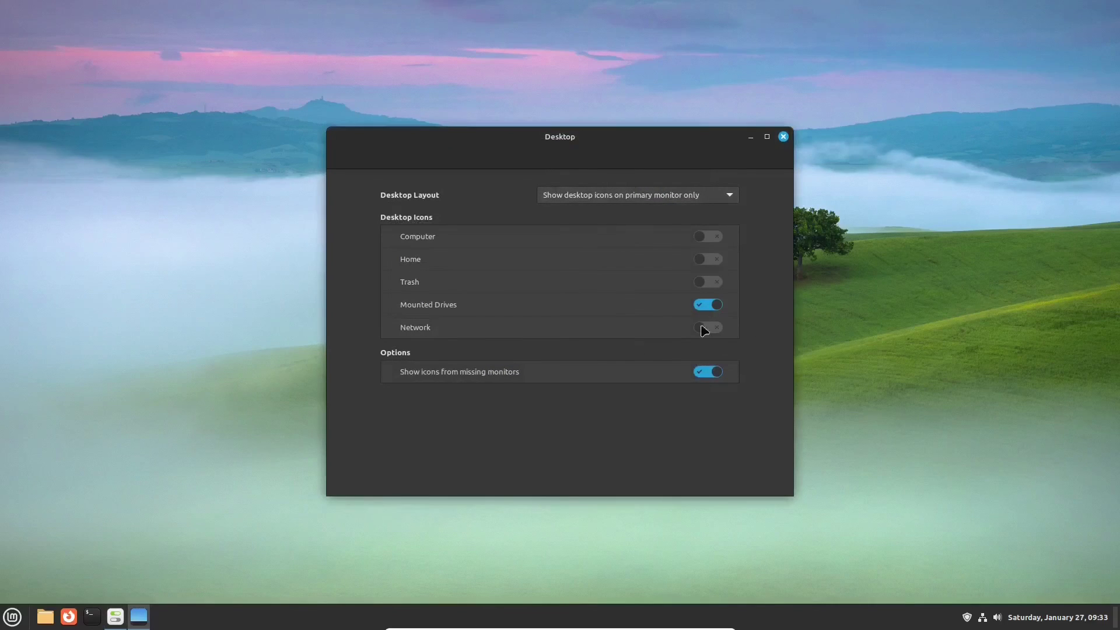
pyautogui.click(706, 305)
pyautogui.click(718, 260)
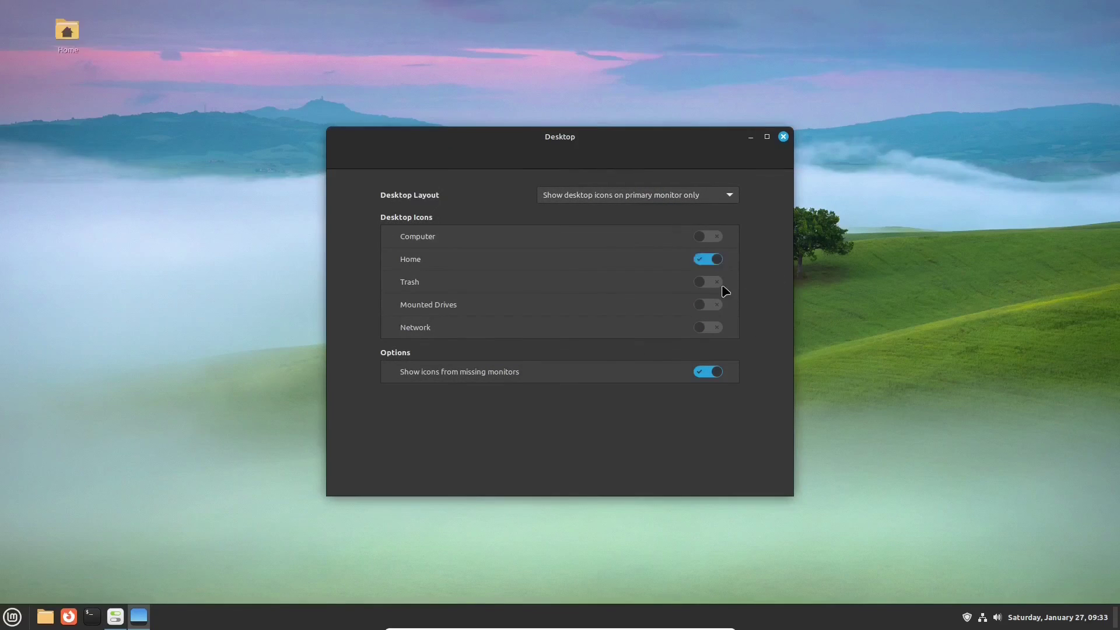
pyautogui.click(717, 283)
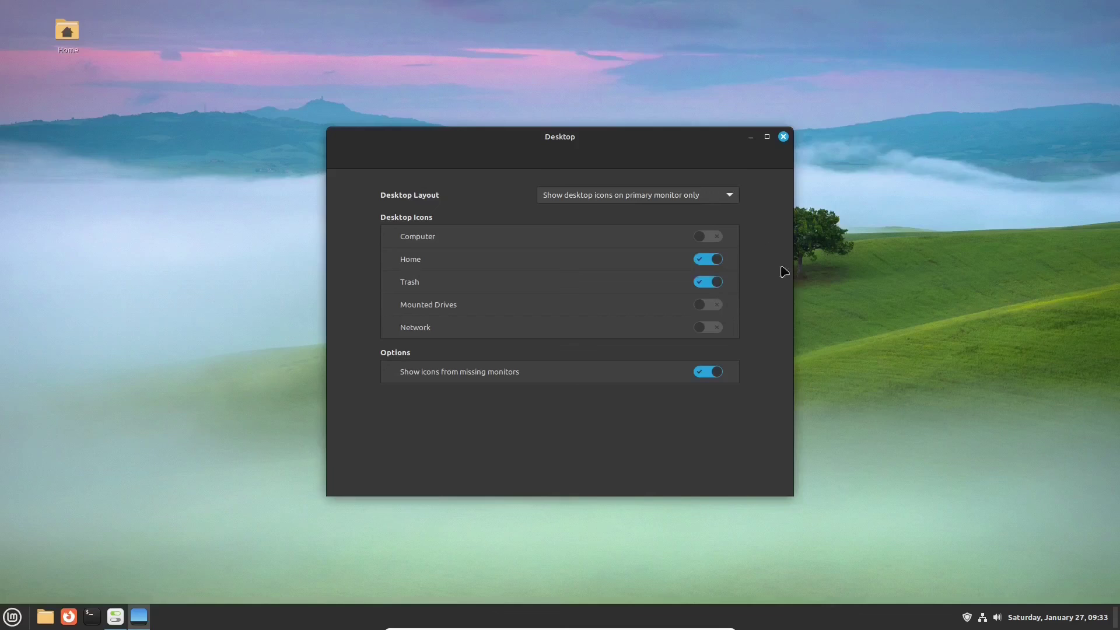
pyautogui.click(784, 136)
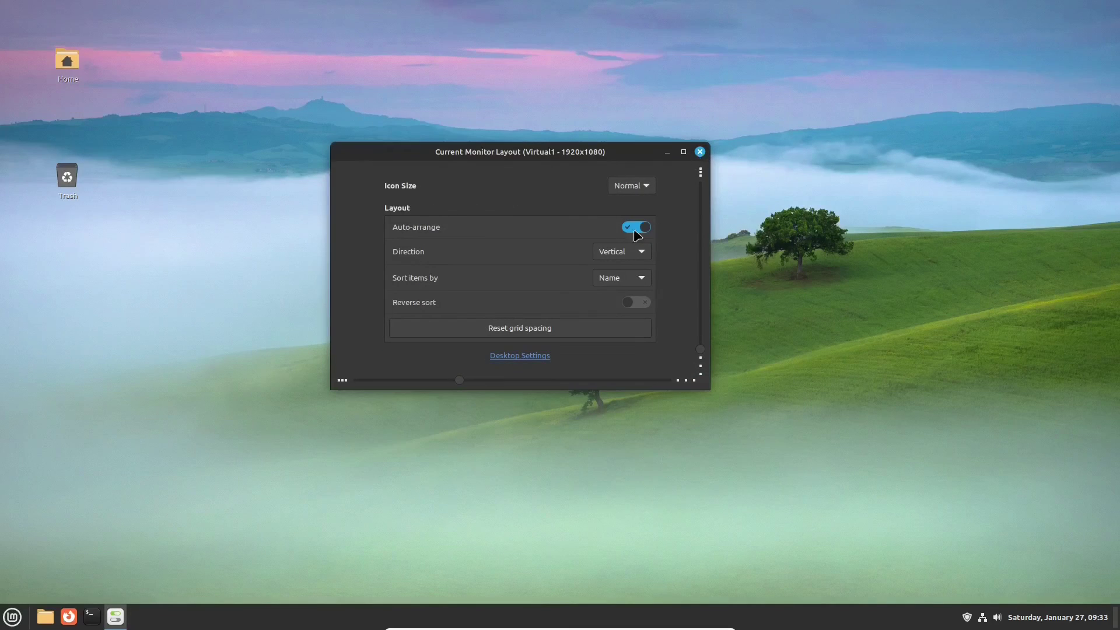
# Step: Turn off auto-arrange and move the Trash icon to the desktop's lower right
pyautogui.click(636, 229)
pyautogui.click(700, 152)
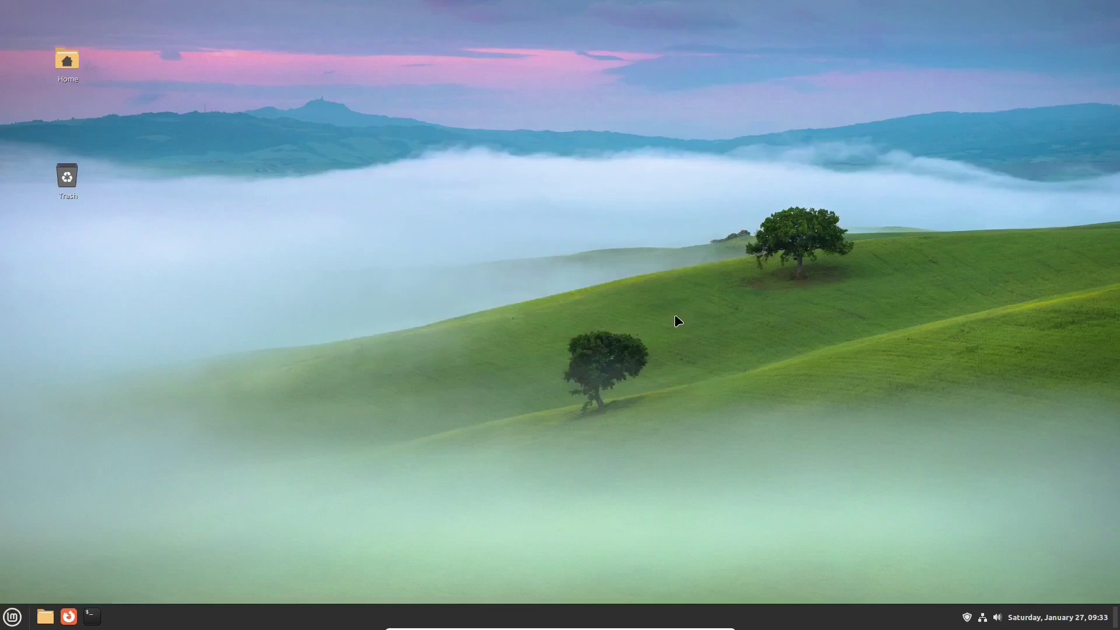
pyautogui.moveTo(67, 175); pyautogui.dragTo(895, 470)
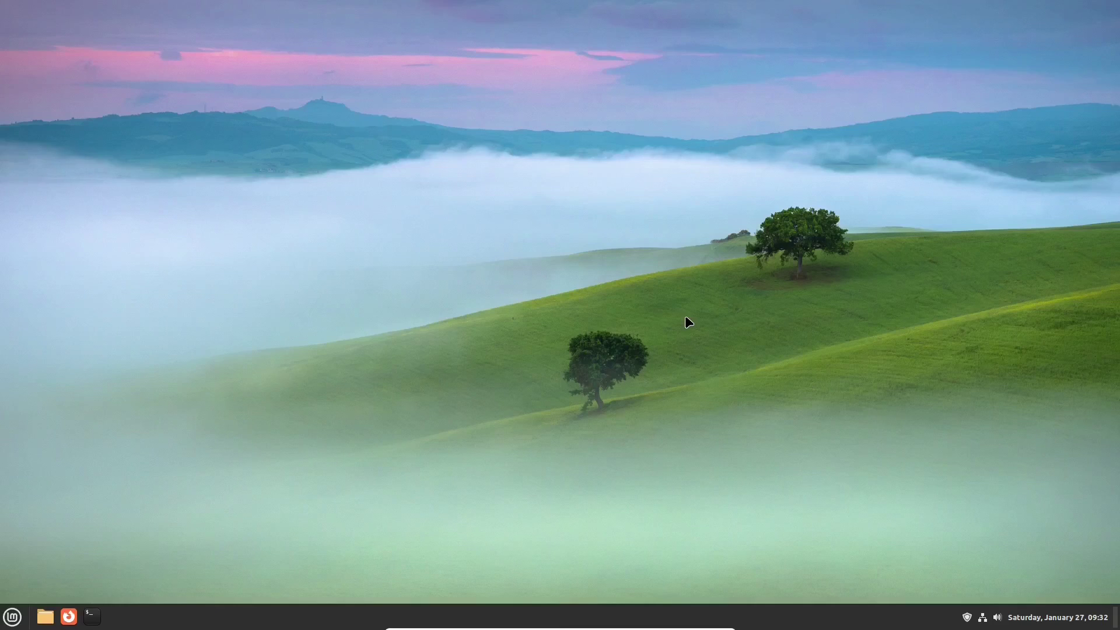
# Step: Check the calendar and volume controls, then open Home in the file manager on the right
pyautogui.click(1076, 619)
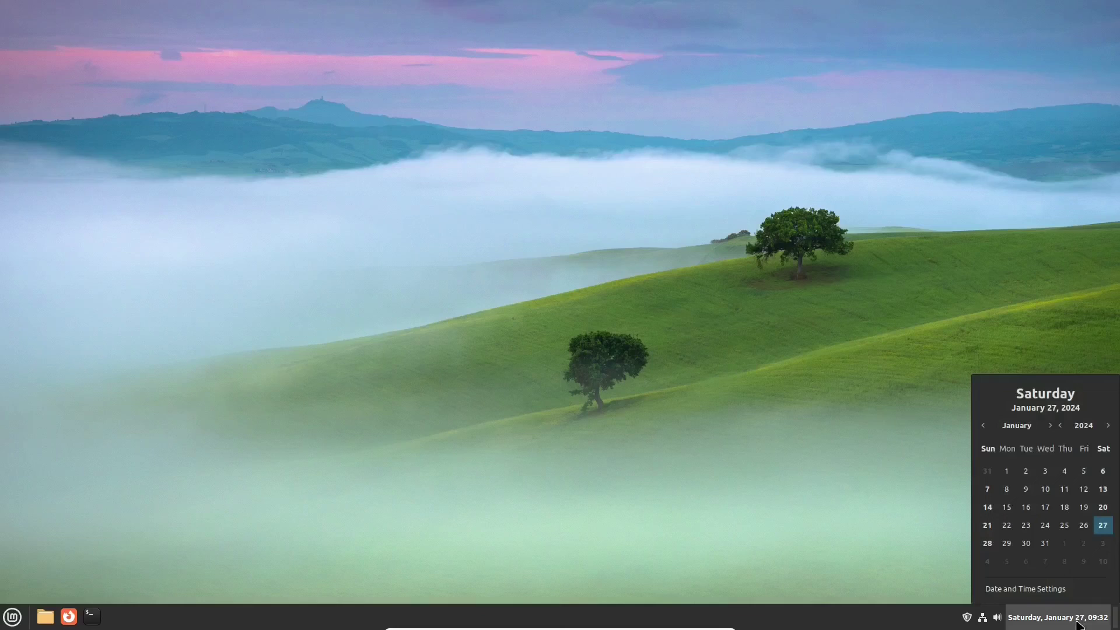
pyautogui.click(1076, 623)
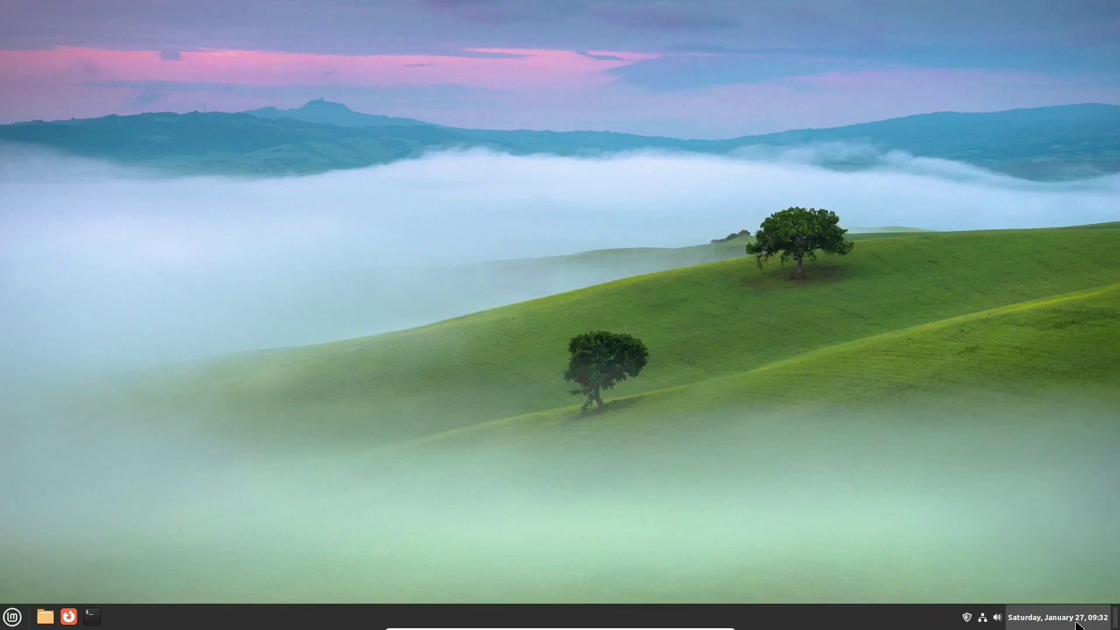
pyautogui.click(999, 621)
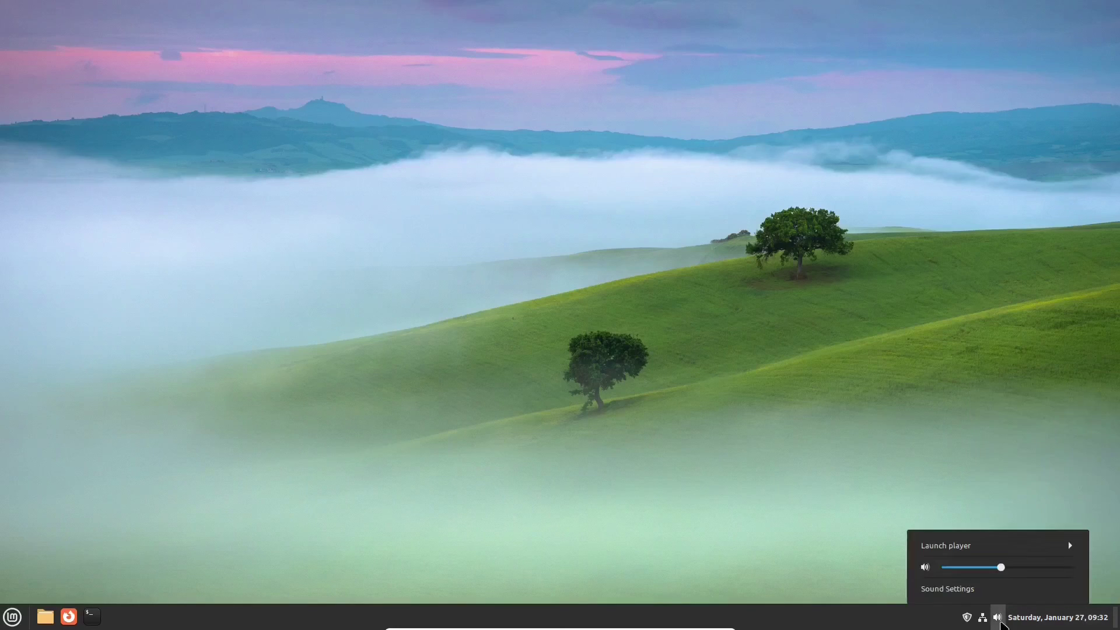
pyautogui.click(999, 622)
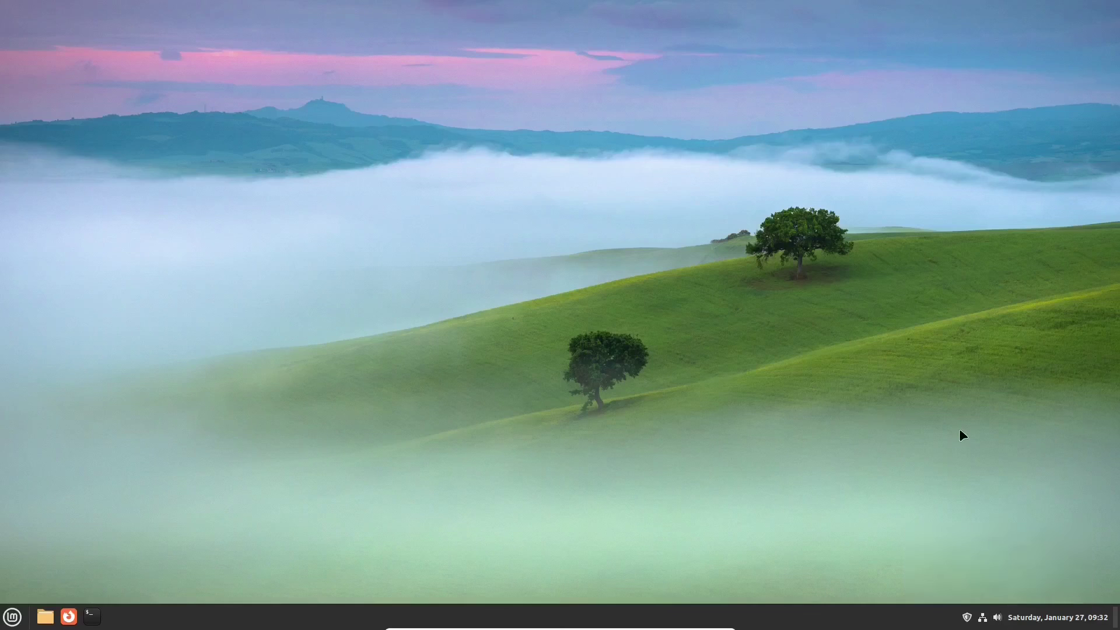
pyautogui.click(45, 617)
pyautogui.moveTo(408, 102); pyautogui.dragTo(857, 97)
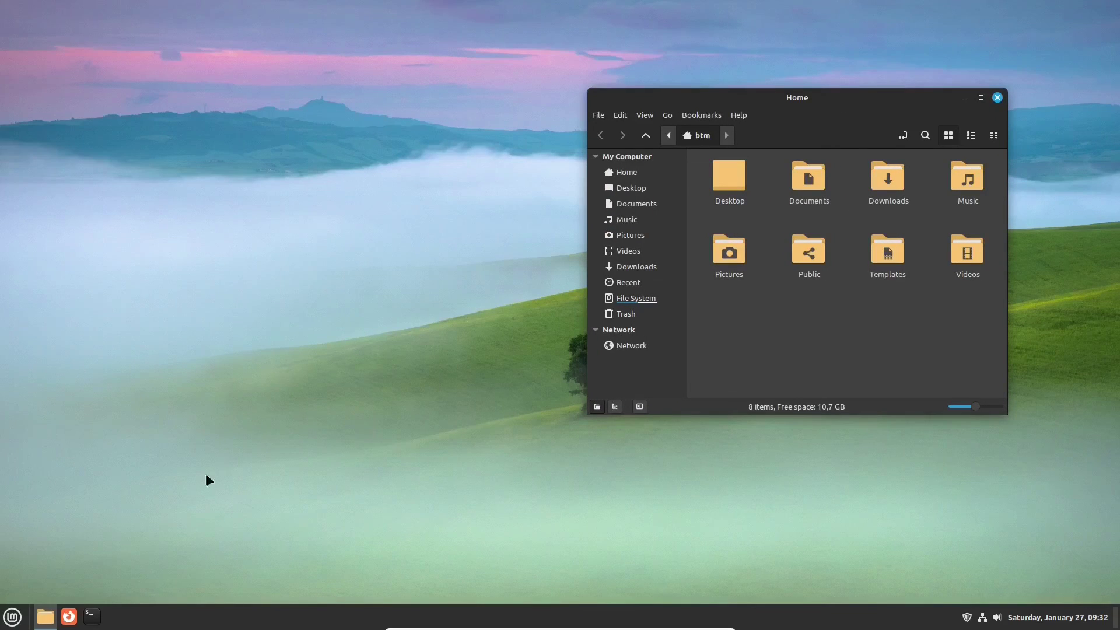